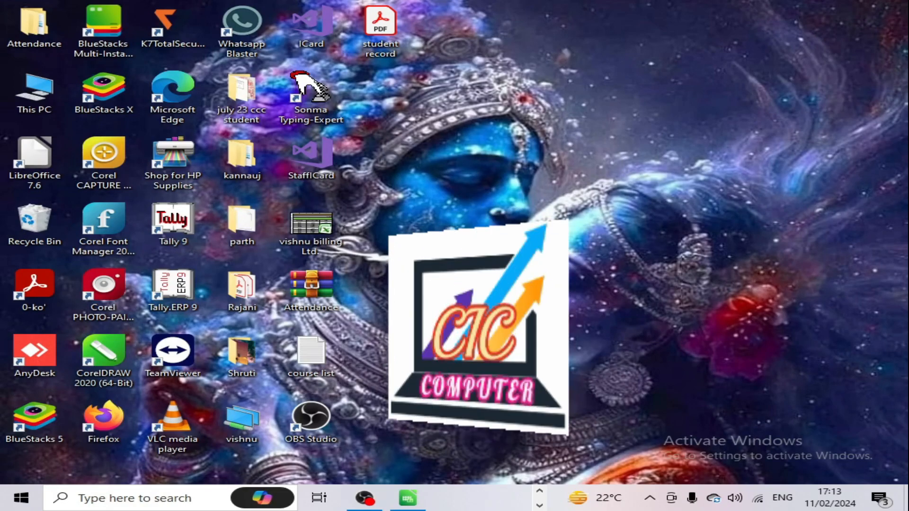
Step: Restore the LibreOffice Calc student marks spreadsheet from the taskbar
{"action": "left_click", "coordinate": [408, 498]}
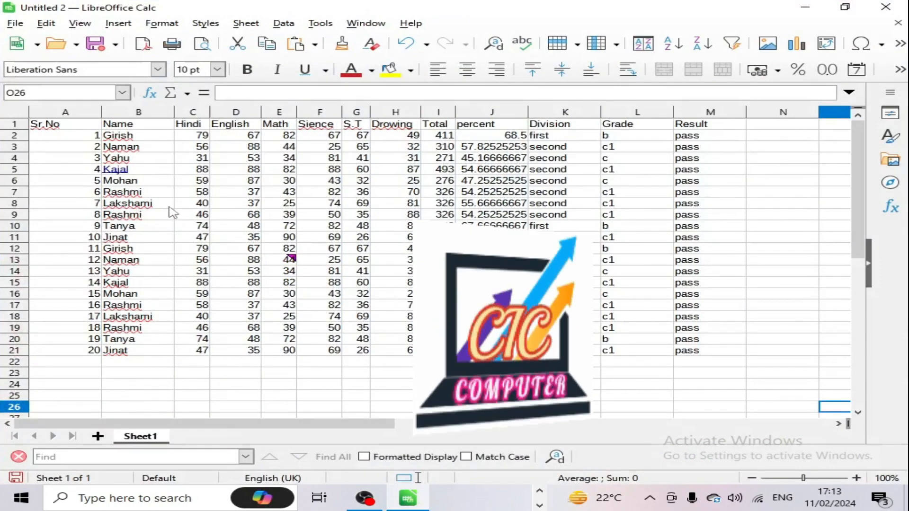
Step: Select a cell in the marks data and browse the Insert menu entries
{"action": "left_click", "coordinate": [170, 182]}
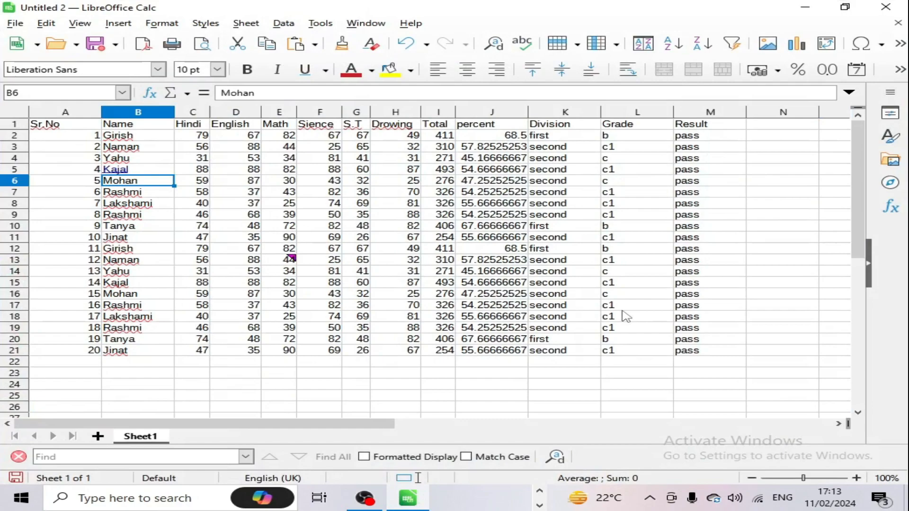
{"action": "left_click", "coordinate": [118, 23]}
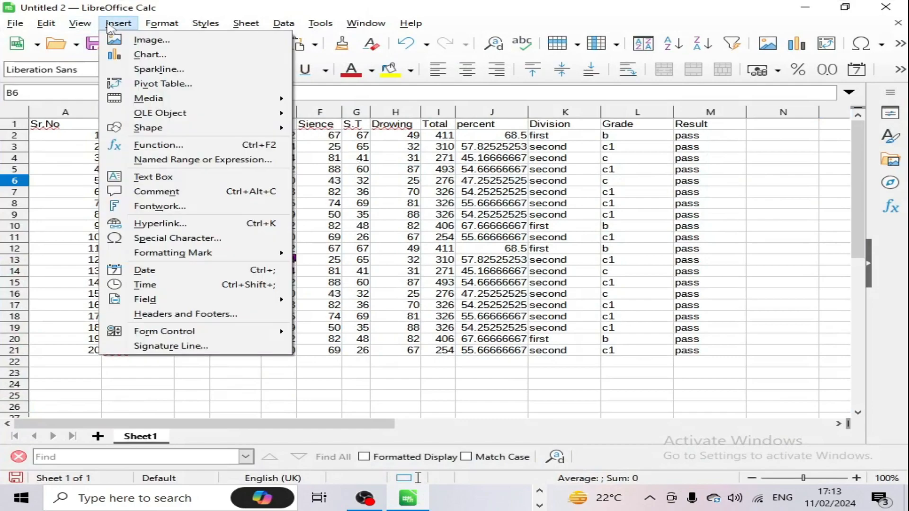
{"action": "mouse_move", "coordinate": [148, 26]}
{"action": "mouse_move", "coordinate": [118, 23]}
{"action": "mouse_move", "coordinate": [213, 118]}
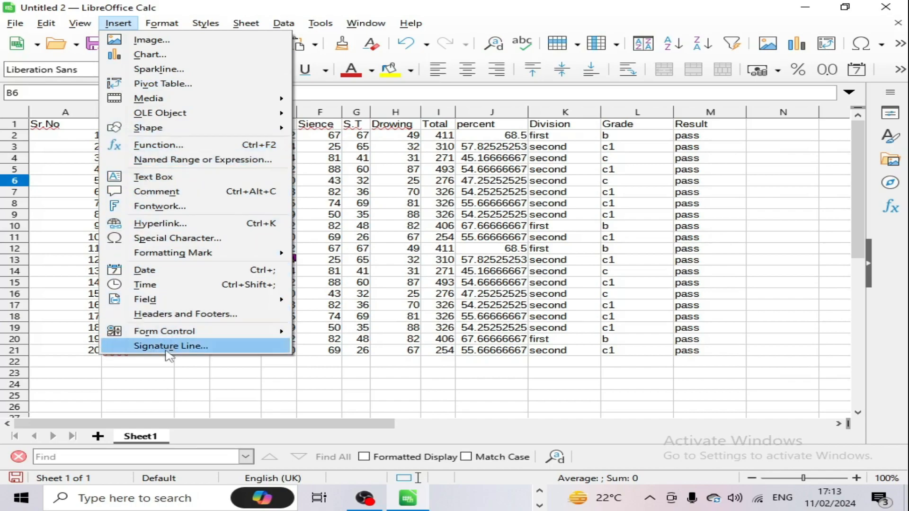
{"action": "left_click", "coordinate": [348, 297]}
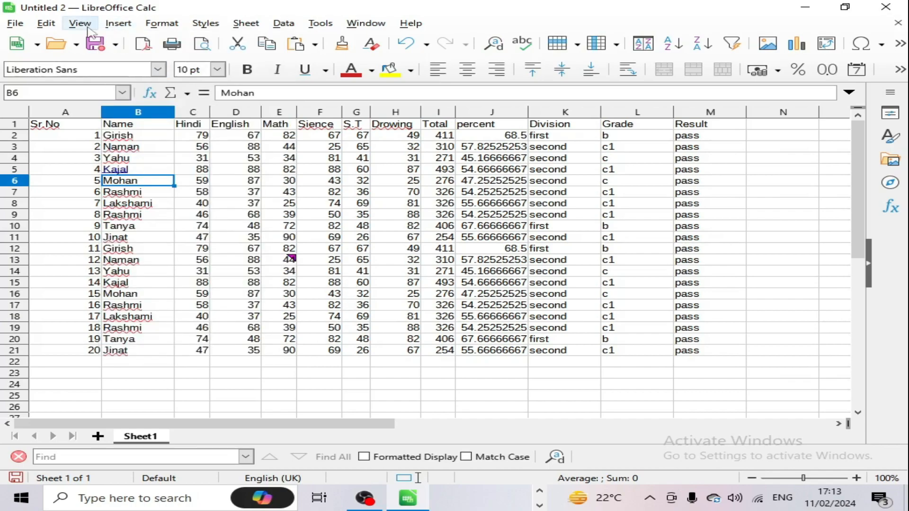
{"action": "left_click", "coordinate": [124, 26]}
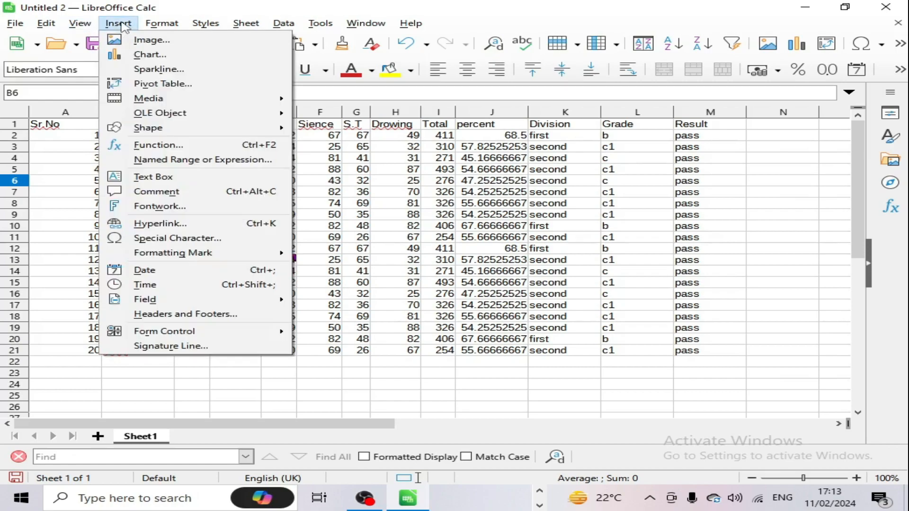
Step: Create a pivot table from the current selection A1:M21 and place Division as a filter
{"action": "left_click", "coordinate": [149, 84]}
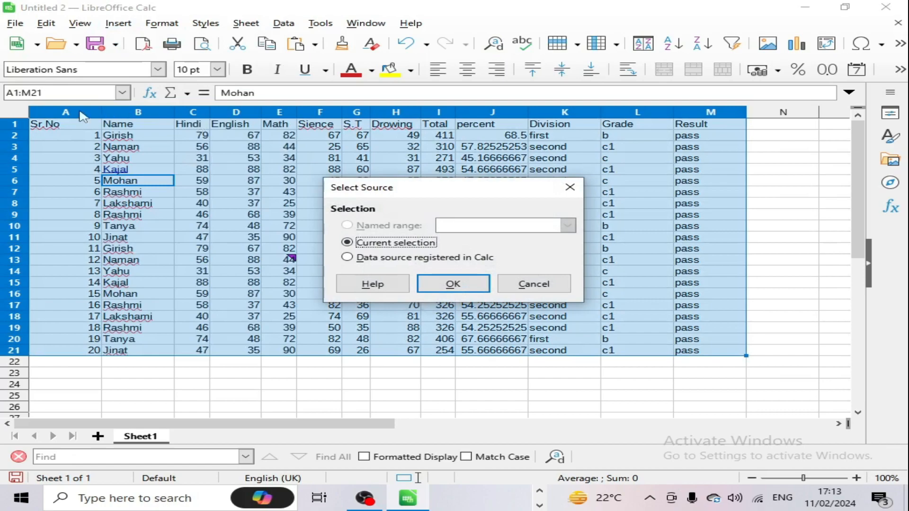
{"action": "left_click", "coordinate": [452, 284]}
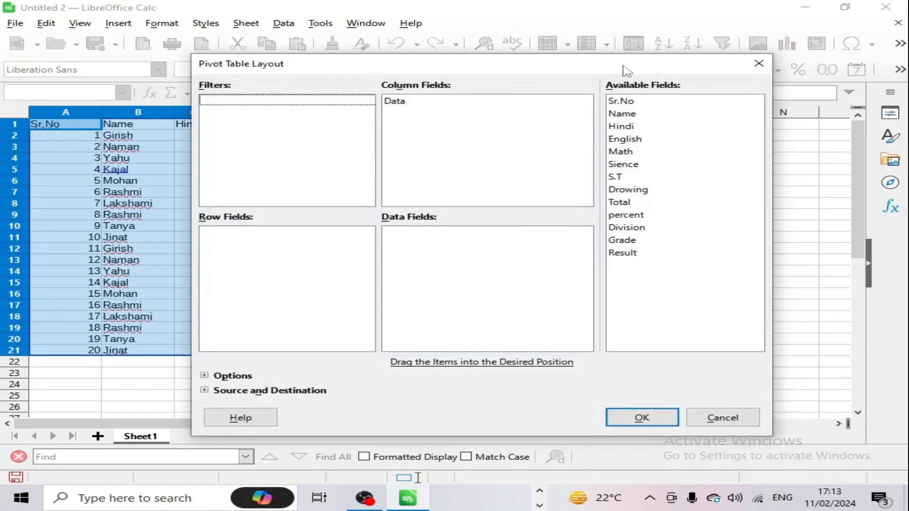
{"action": "left_click_drag", "start_coordinate": [627, 71], "coordinate": [591, 204]}
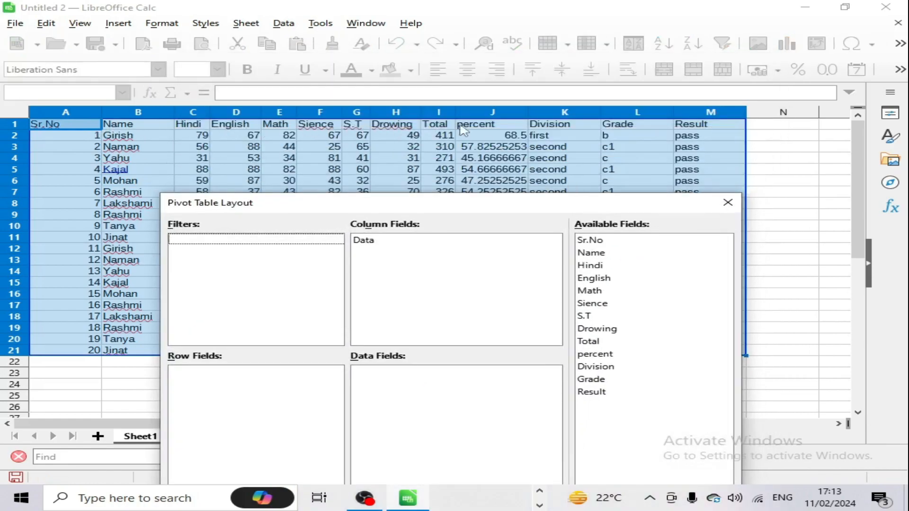
{"action": "left_click_drag", "start_coordinate": [636, 195], "coordinate": [607, 95]}
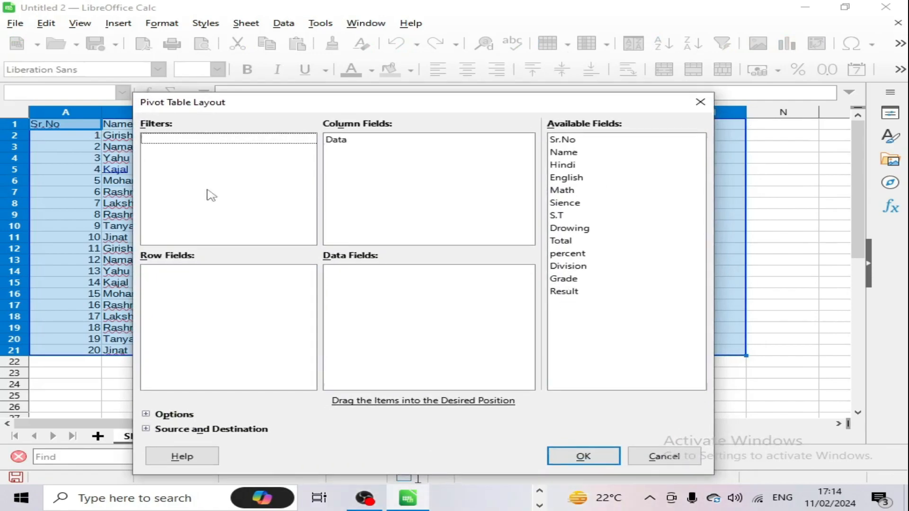
{"action": "left_click_drag", "start_coordinate": [298, 108], "coordinate": [301, 400]}
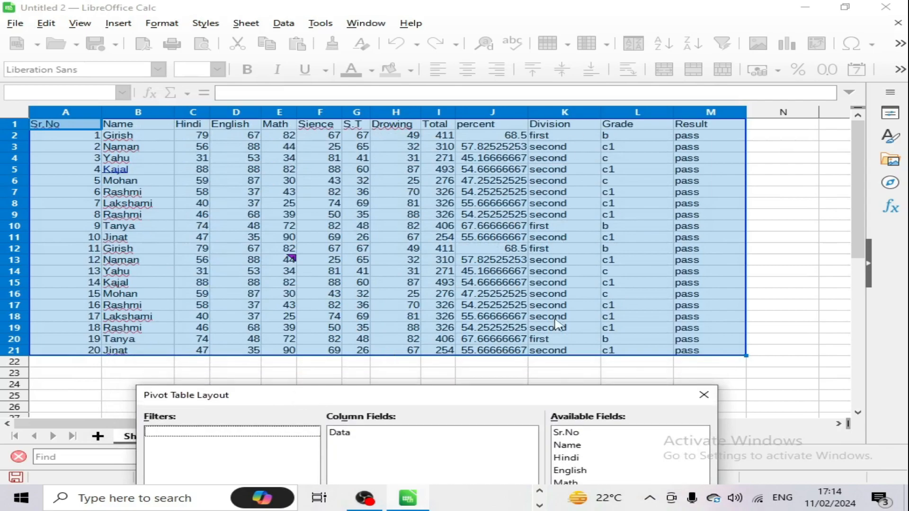
{"action": "left_click_drag", "start_coordinate": [525, 396], "coordinate": [525, 394]}
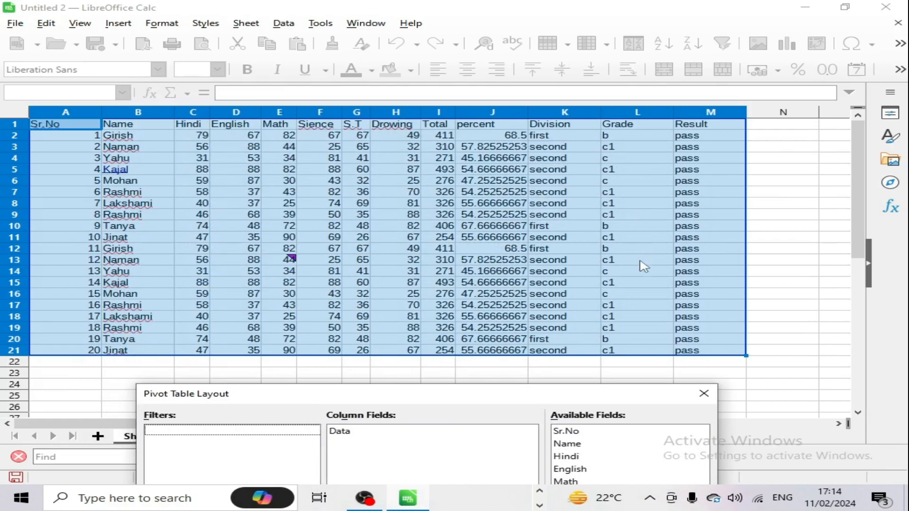
{"action": "left_click_drag", "start_coordinate": [507, 401], "coordinate": [470, 104]}
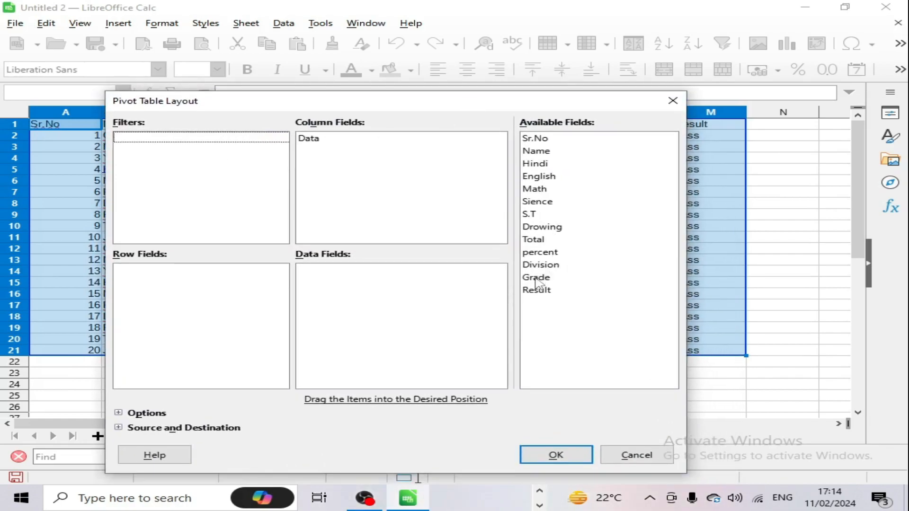
{"action": "left_click_drag", "start_coordinate": [540, 265], "coordinate": [134, 142]}
Step: Add Grade as a filter, Name as rows, Result as columns, and sum Total and percent
{"action": "left_click_drag", "start_coordinate": [529, 278], "coordinate": [129, 154]}
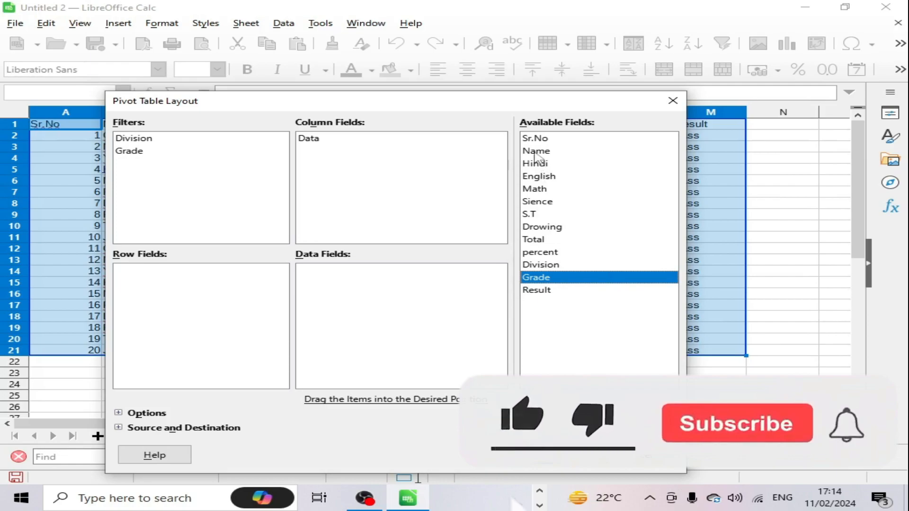
{"action": "left_click_drag", "start_coordinate": [535, 153], "coordinate": [129, 280]}
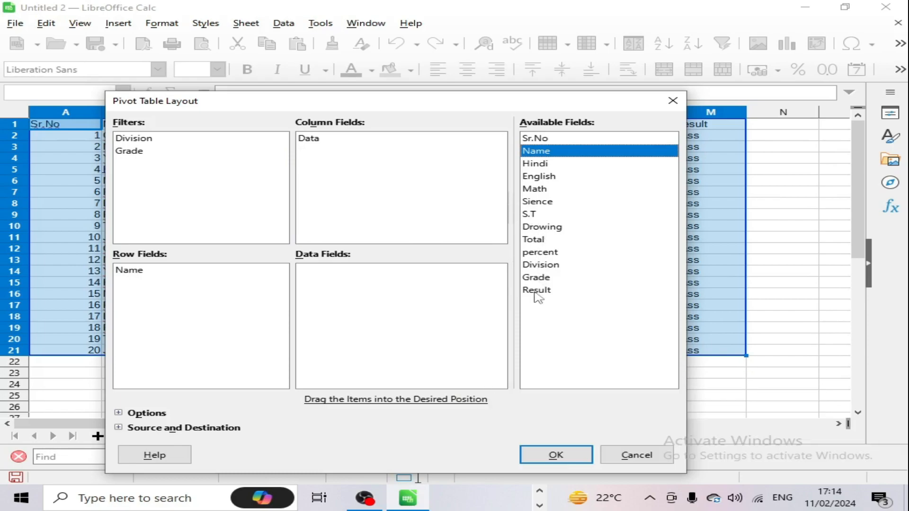
{"action": "left_click_drag", "start_coordinate": [536, 293], "coordinate": [313, 142]}
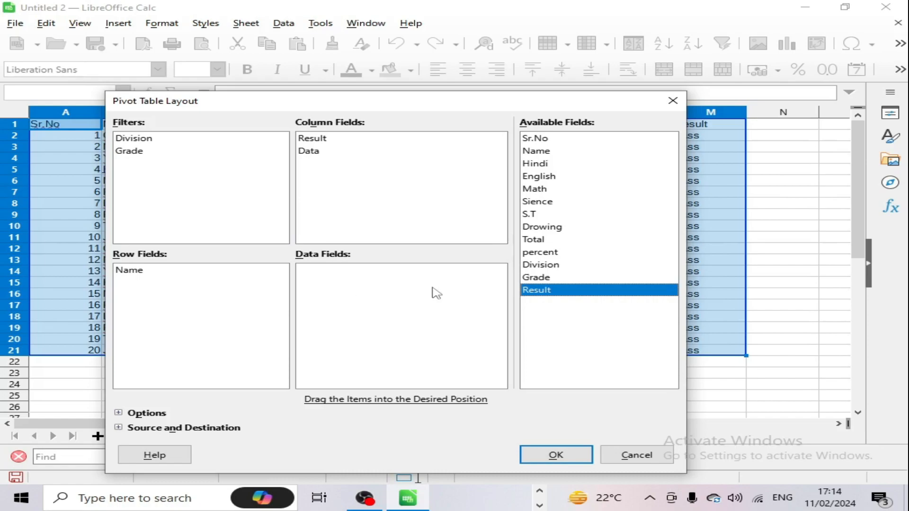
{"action": "left_click_drag", "start_coordinate": [532, 239], "coordinate": [327, 283]}
{"action": "left_click_drag", "start_coordinate": [543, 252], "coordinate": [334, 288]}
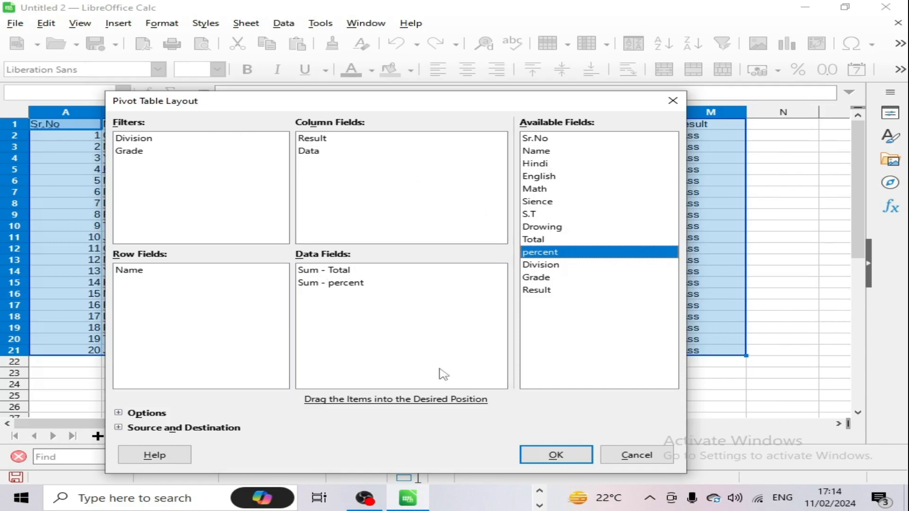
{"action": "left_click", "coordinate": [559, 452]}
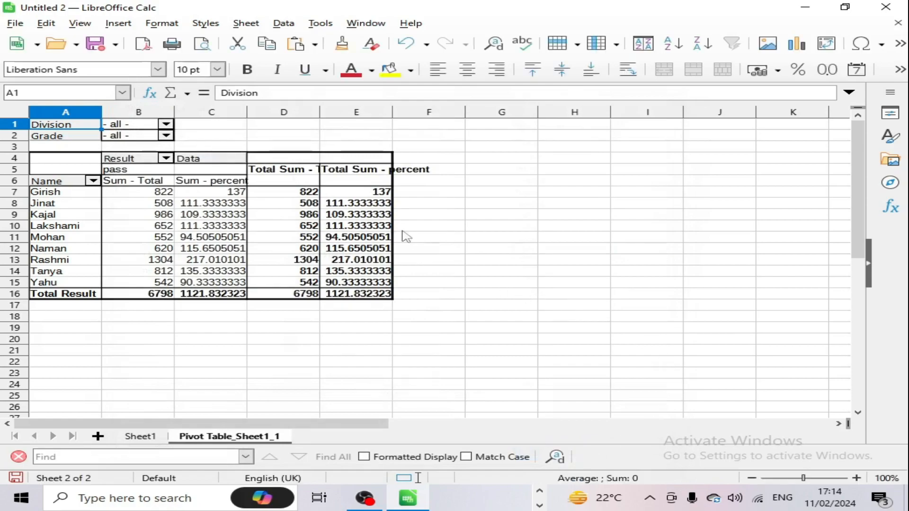
Step: Auto-fit the pivot table's columns C through F to show their full values
{"action": "left_click_drag", "start_coordinate": [310, 115], "coordinate": [386, 117]}
{"action": "left_click", "coordinate": [372, 116]}
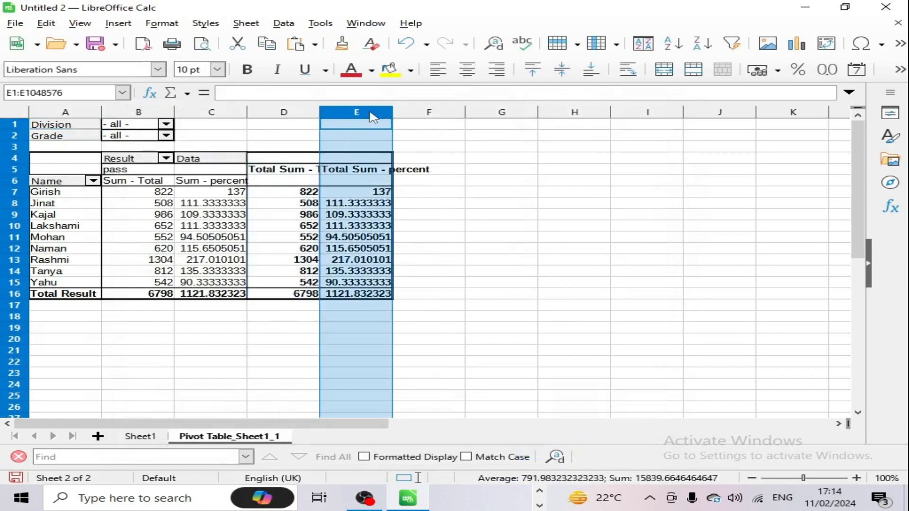
{"action": "left_click_drag", "start_coordinate": [294, 115], "coordinate": [399, 119]}
{"action": "double_click", "coordinate": [392, 114]}
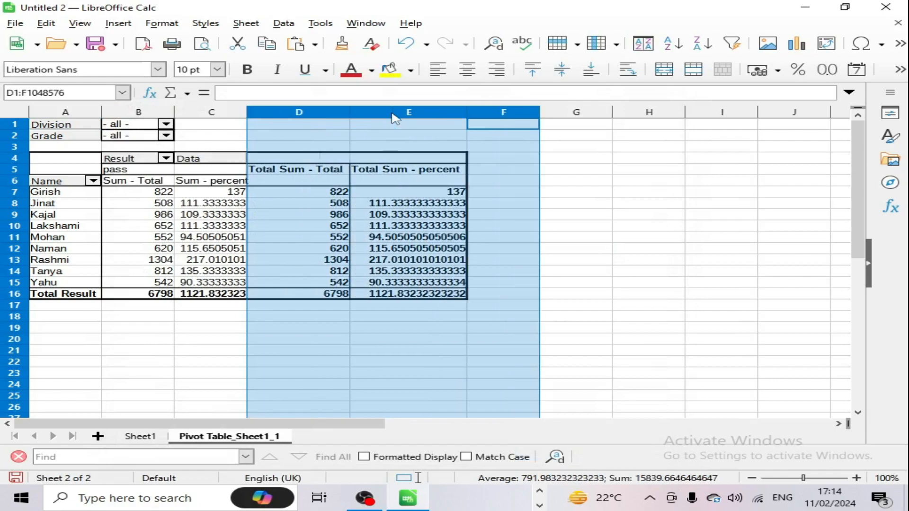
{"action": "left_click", "coordinate": [608, 283]}
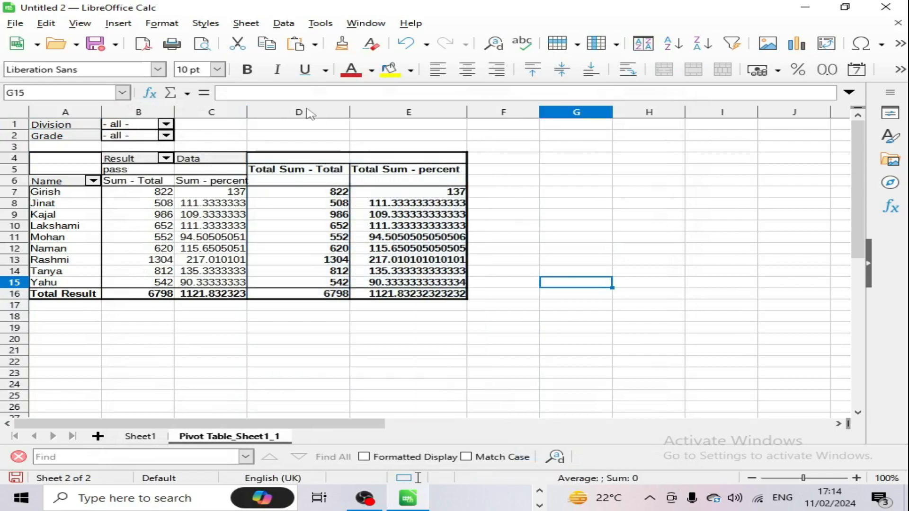
{"action": "double_click", "coordinate": [247, 112]}
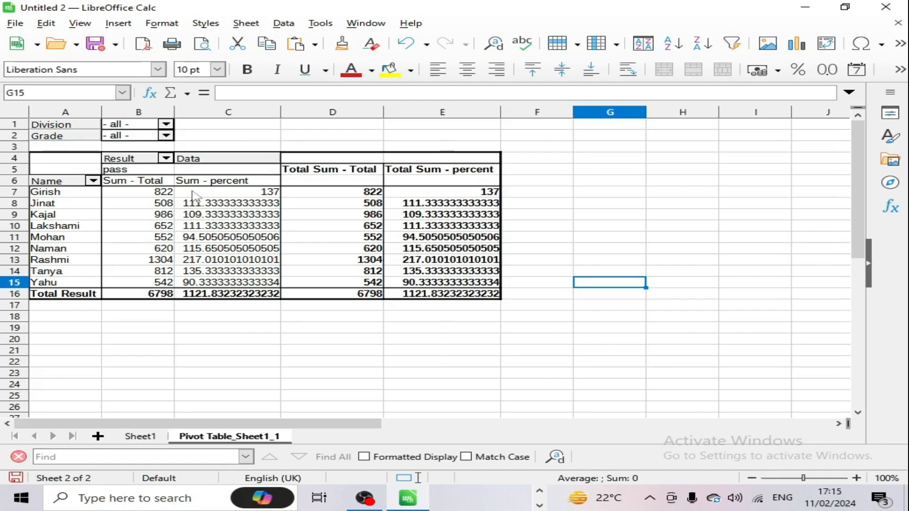
Step: Filter the pivot table to second Division and grade c
{"action": "left_click", "coordinate": [165, 125]}
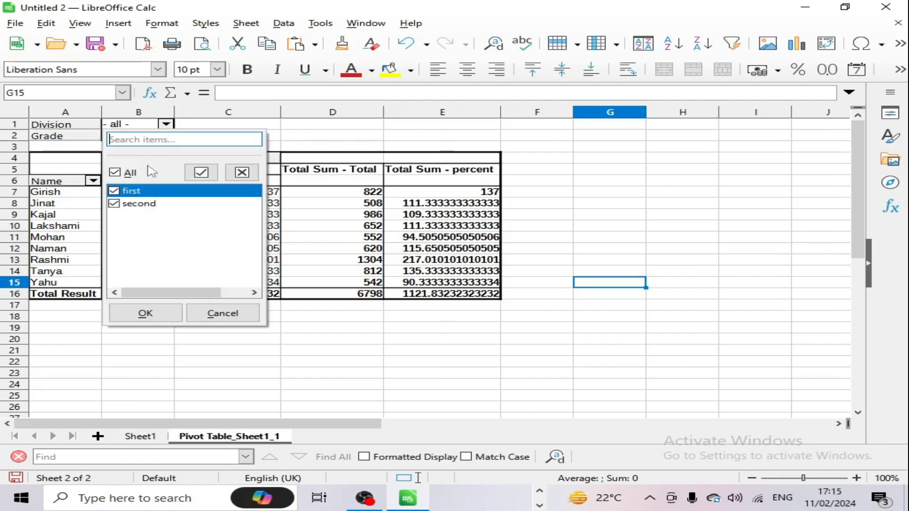
{"action": "left_click", "coordinate": [115, 172]}
{"action": "left_click", "coordinate": [113, 204]}
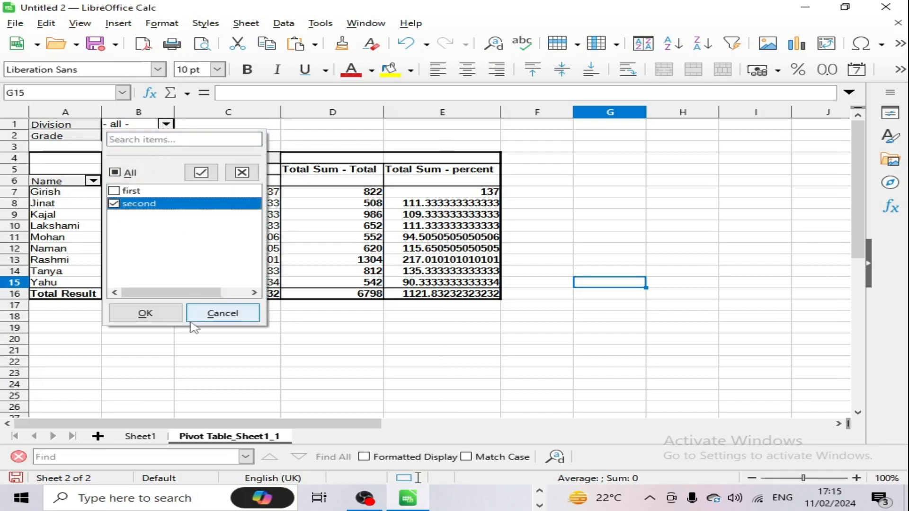
{"action": "left_click", "coordinate": [171, 313]}
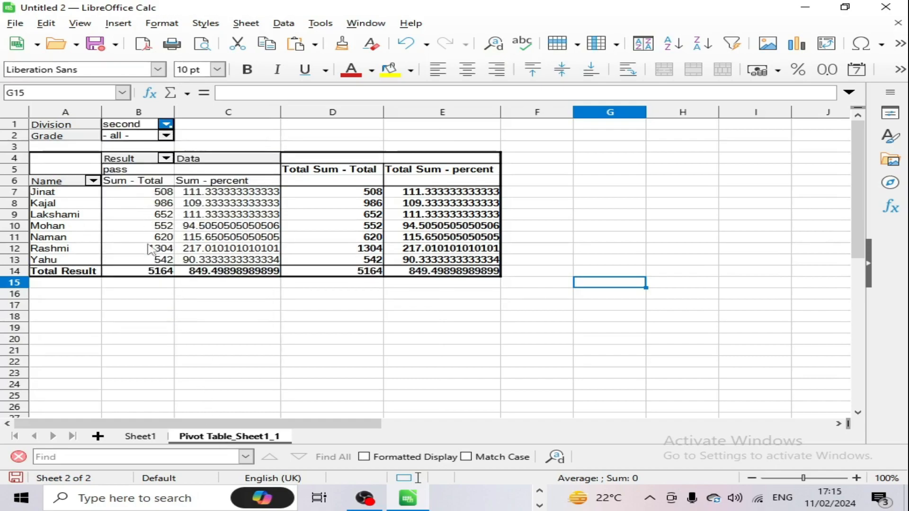
{"action": "left_click", "coordinate": [166, 125]}
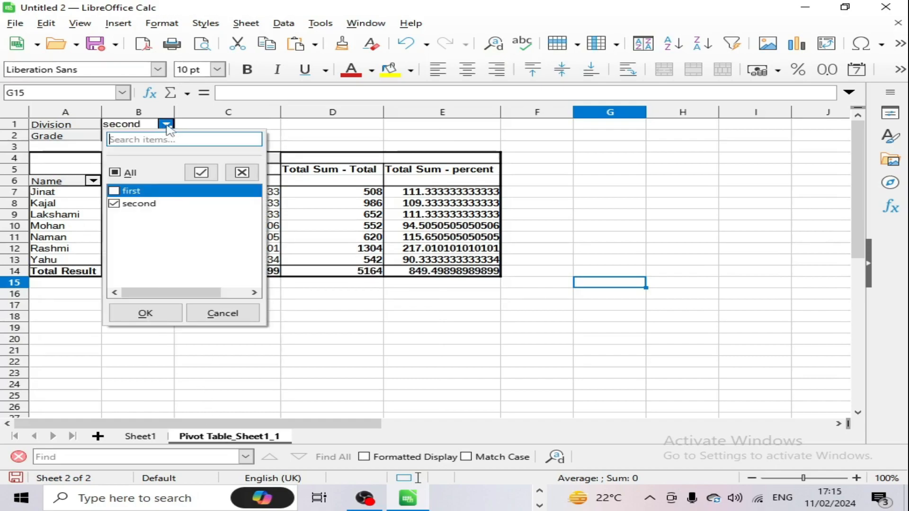
{"action": "left_click", "coordinate": [166, 124]}
{"action": "left_click", "coordinate": [166, 136]}
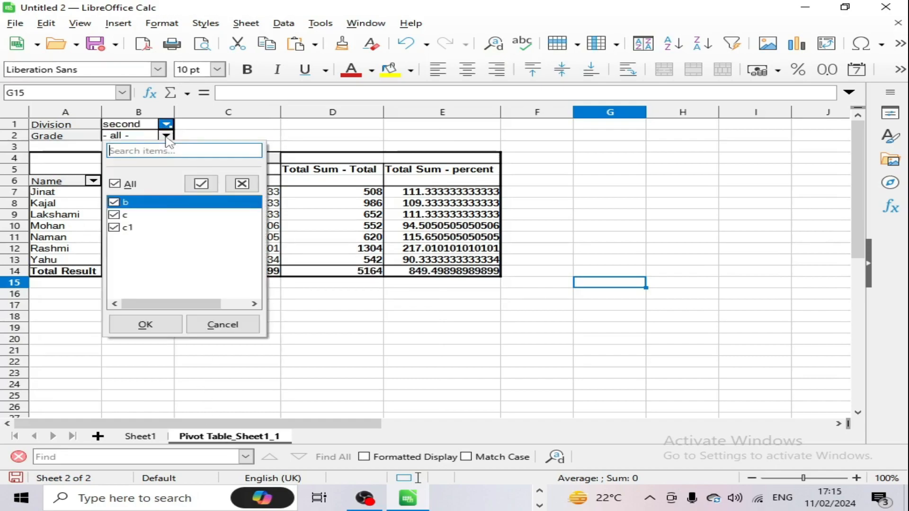
{"action": "left_click", "coordinate": [114, 184]}
{"action": "left_click", "coordinate": [114, 215]}
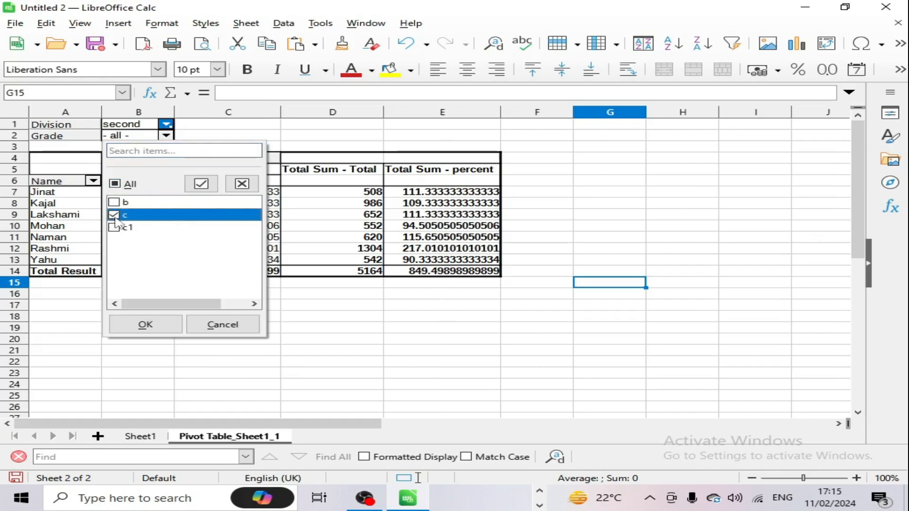
{"action": "left_click", "coordinate": [146, 325]}
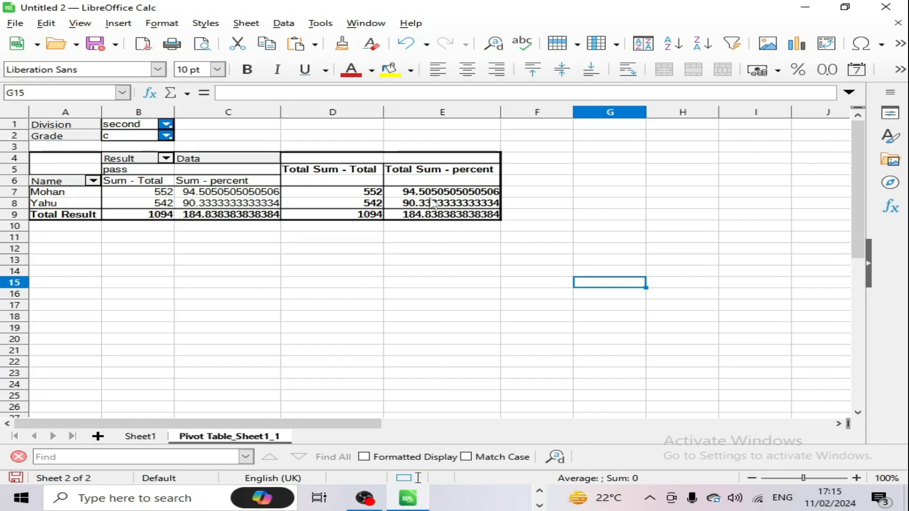
Step: Reset the Division and Grade filters to All so every student is listed
{"action": "left_click", "coordinate": [167, 125]}
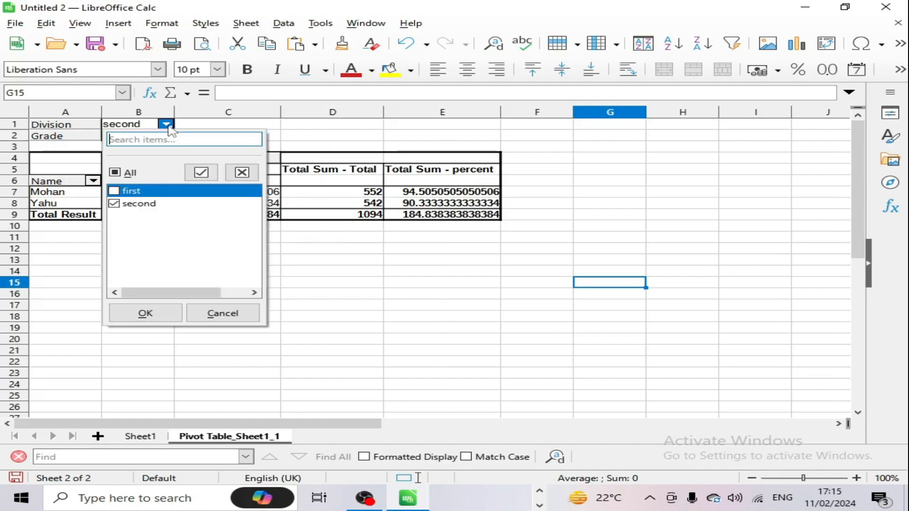
{"action": "left_click", "coordinate": [161, 314]}
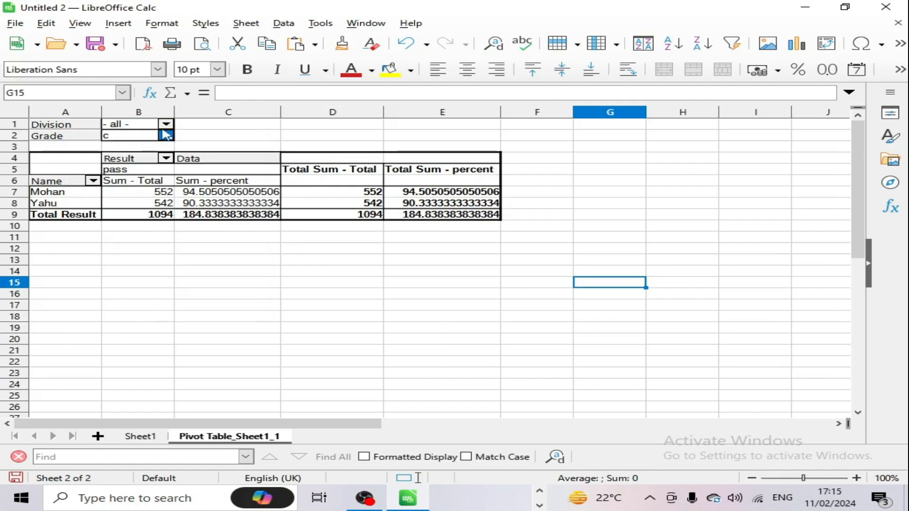
{"action": "left_click", "coordinate": [166, 136]}
{"action": "left_click", "coordinate": [116, 184]}
{"action": "left_click", "coordinate": [173, 324]}
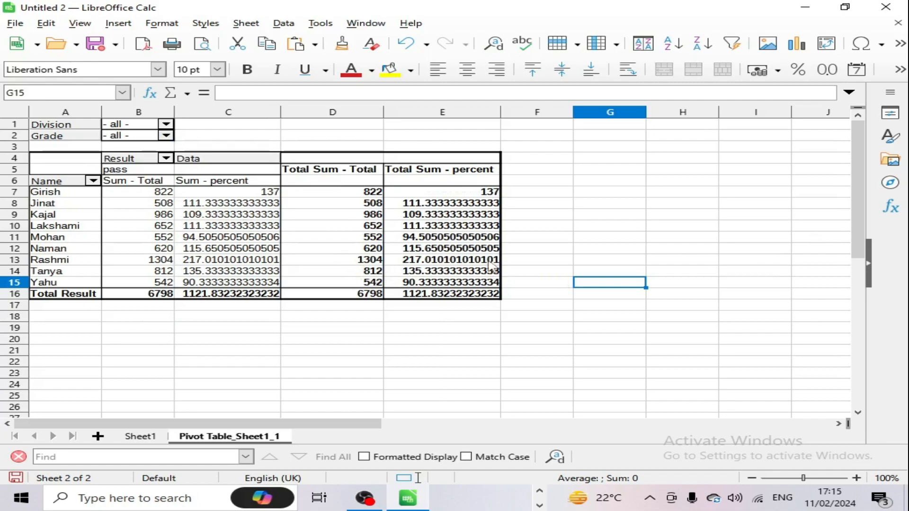
{"action": "left_click", "coordinate": [400, 237]}
Step: Create a 3-D column chart from the pivot table range A4:E16
{"action": "left_click_drag", "start_coordinate": [61, 158], "coordinate": [452, 294]}
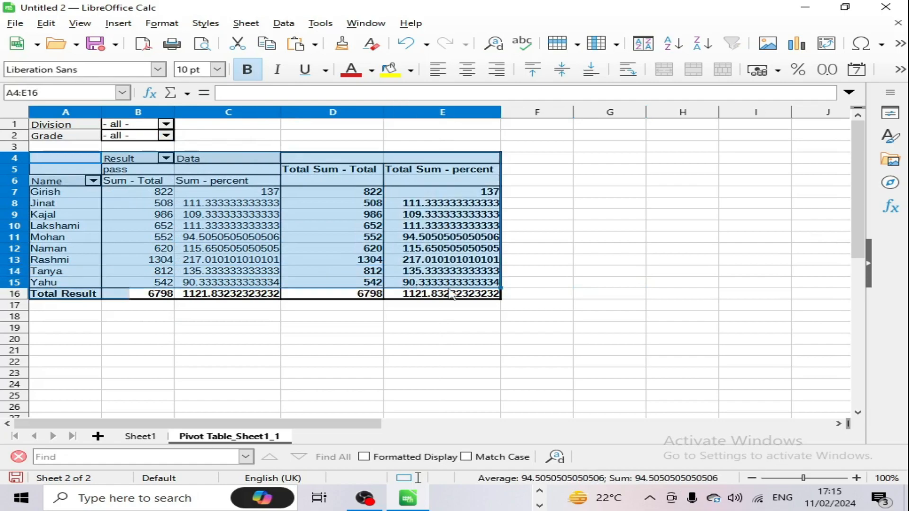
{"action": "left_click", "coordinate": [796, 43]}
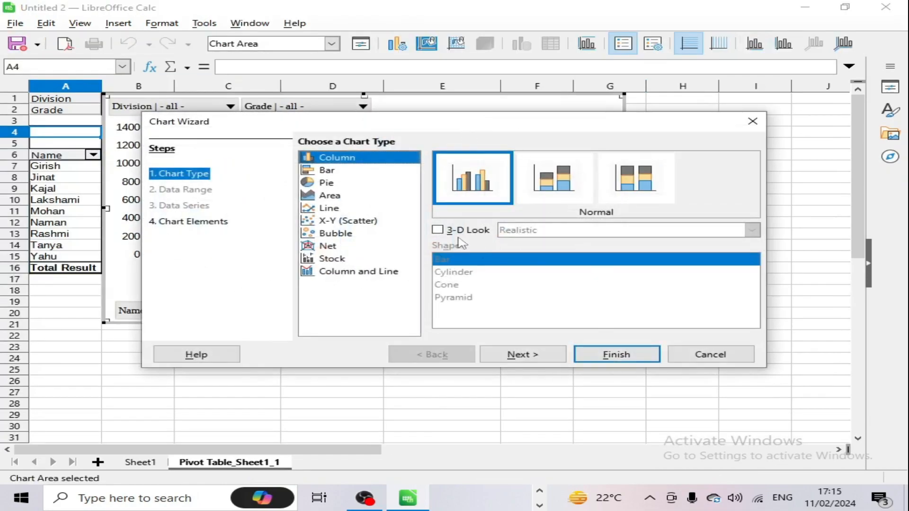
{"action": "left_click", "coordinate": [458, 232]}
{"action": "left_click", "coordinate": [624, 354]}
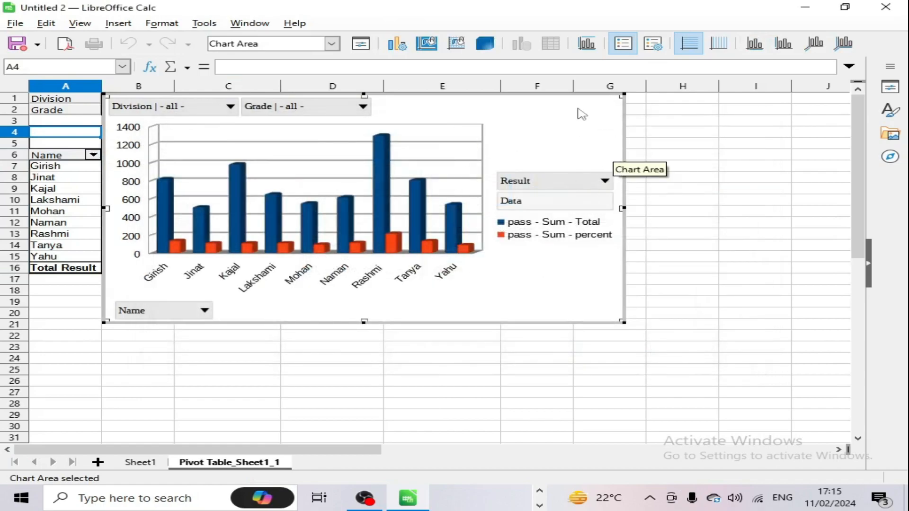
Step: Filter the pivot chart to first Division and grade b
{"action": "left_click", "coordinate": [230, 106]}
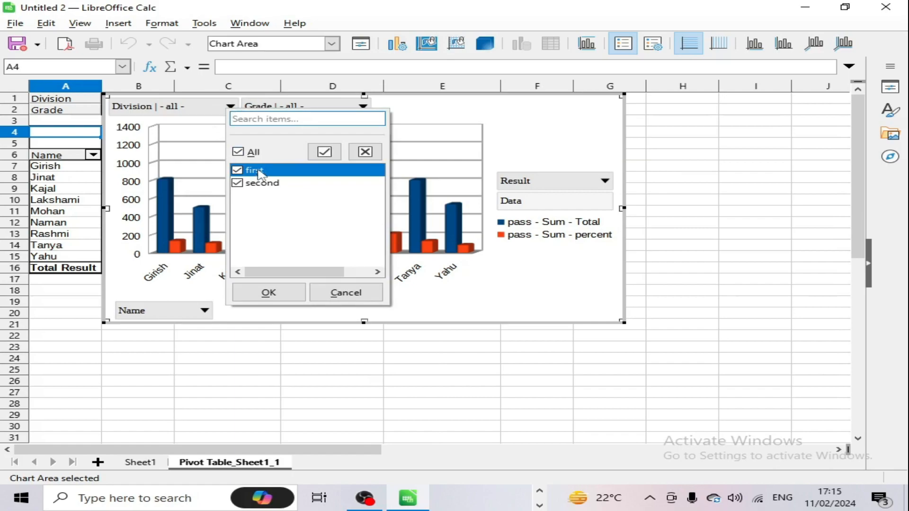
{"action": "left_click", "coordinate": [238, 152]}
{"action": "left_click", "coordinate": [237, 169]}
{"action": "left_click", "coordinate": [267, 292]}
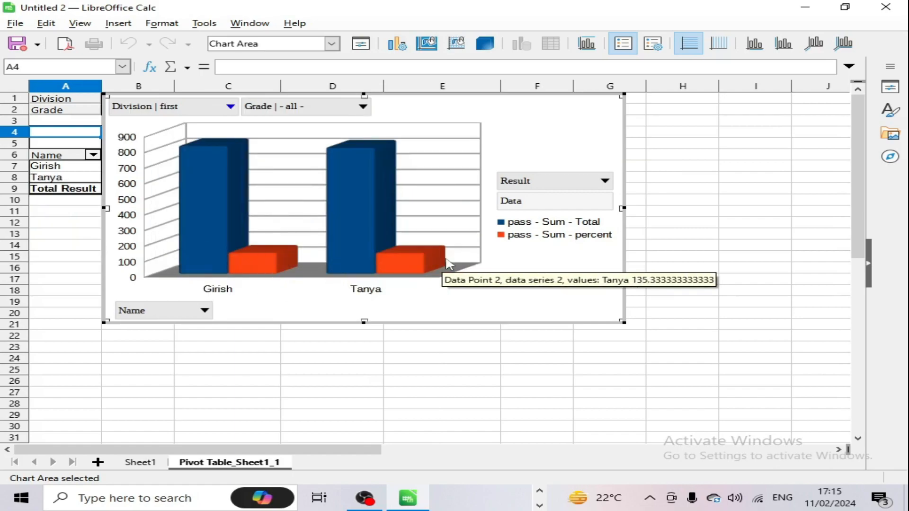
{"action": "left_click", "coordinate": [363, 106]}
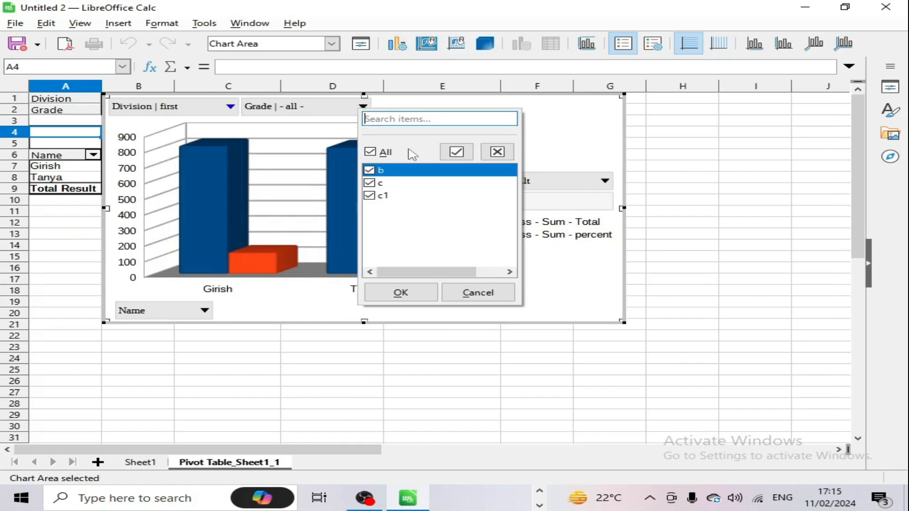
{"action": "left_click", "coordinate": [370, 152]}
{"action": "left_click", "coordinate": [369, 170]}
{"action": "left_click", "coordinate": [400, 293]}
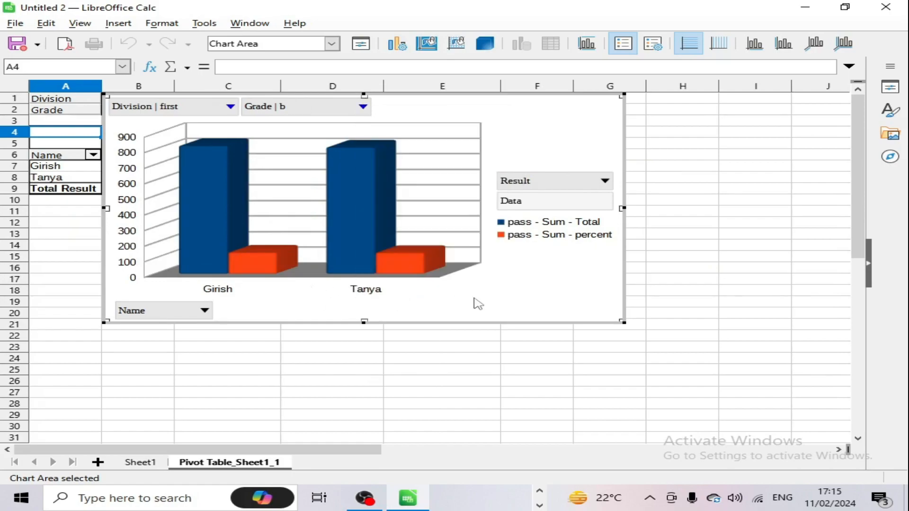
Step: Switch the chart's Grade filter from b to c
{"action": "left_click", "coordinate": [363, 106]}
{"action": "left_click", "coordinate": [369, 182]}
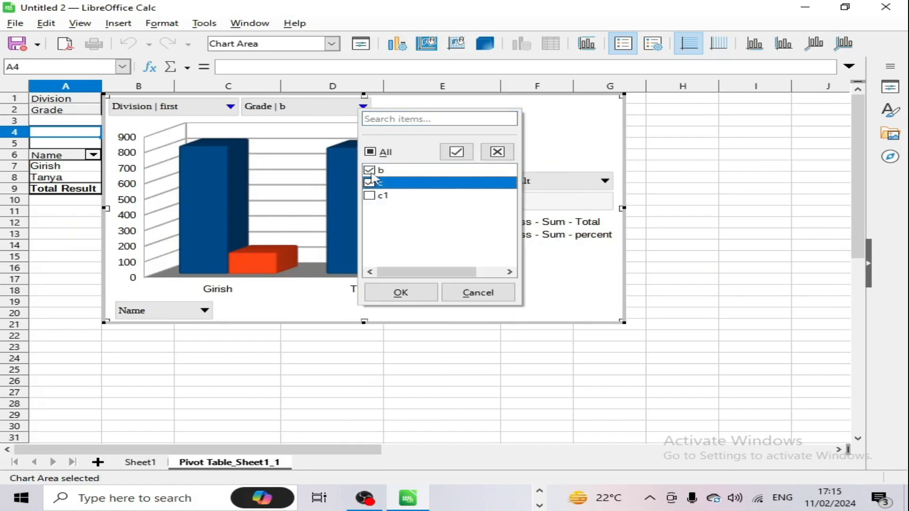
{"action": "left_click", "coordinate": [370, 170]}
{"action": "left_click", "coordinate": [400, 293]}
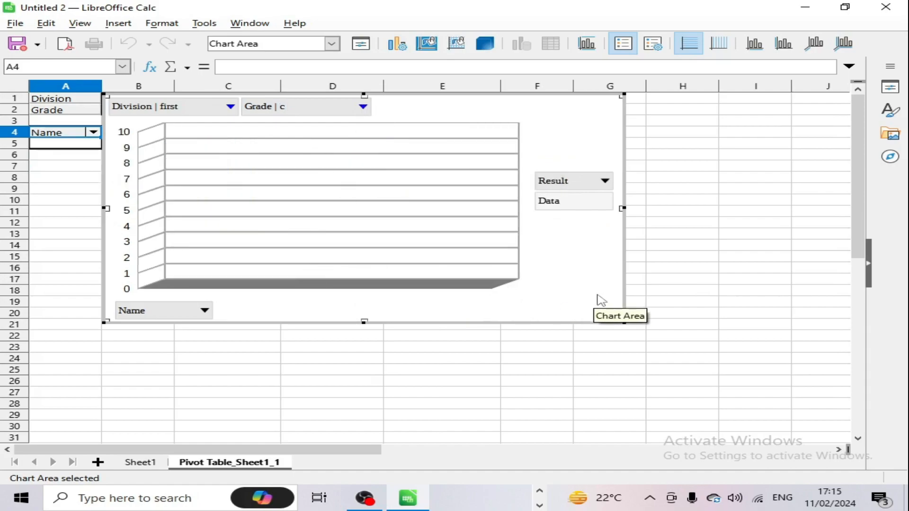
Step: Reset the chart's Division and Grade filters to All
{"action": "left_click", "coordinate": [231, 106]}
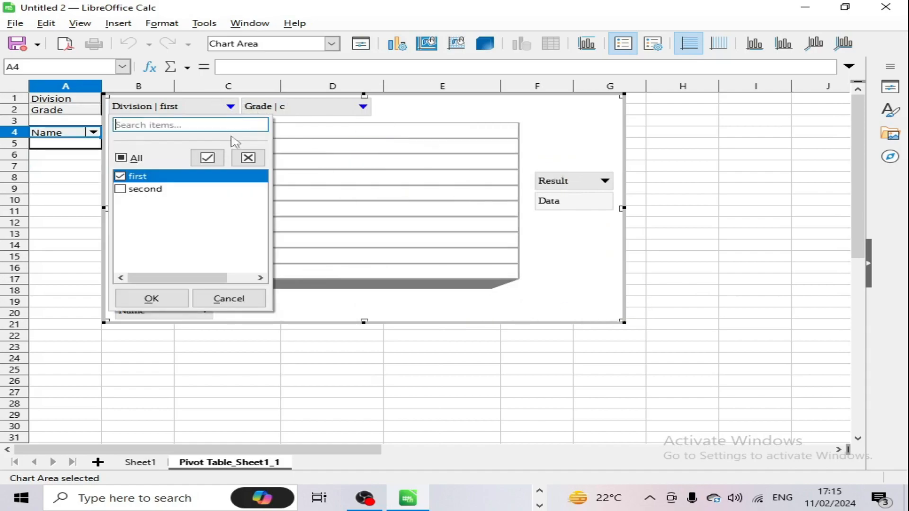
{"action": "left_click", "coordinate": [137, 159]}
{"action": "left_click", "coordinate": [172, 298]}
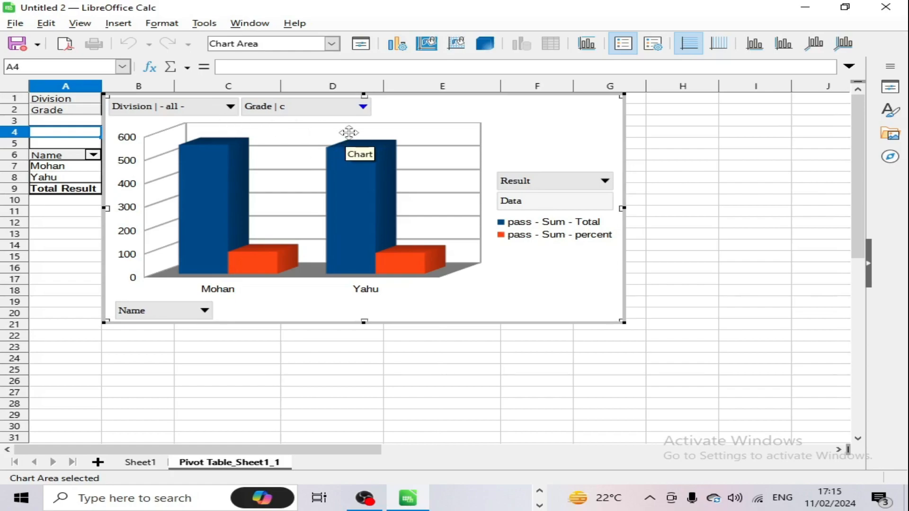
{"action": "left_click", "coordinate": [363, 107]}
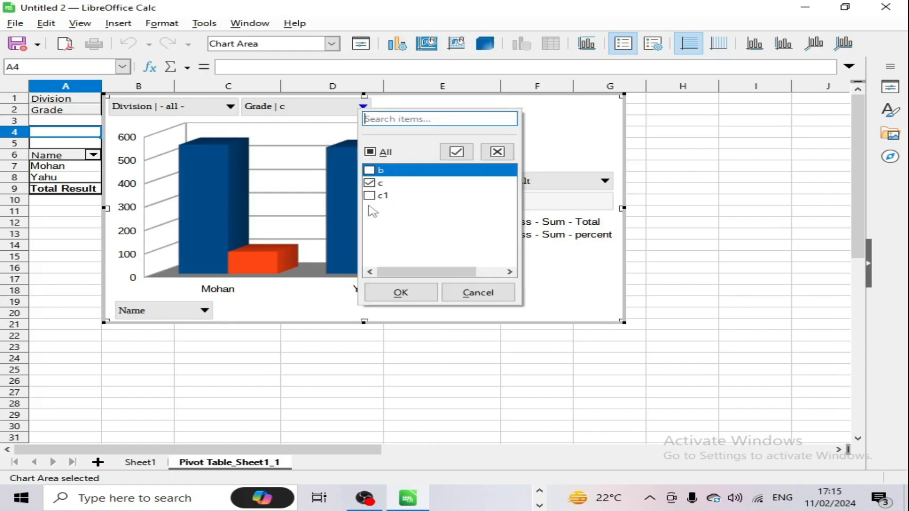
{"action": "left_click", "coordinate": [369, 151]}
{"action": "left_click", "coordinate": [400, 292]}
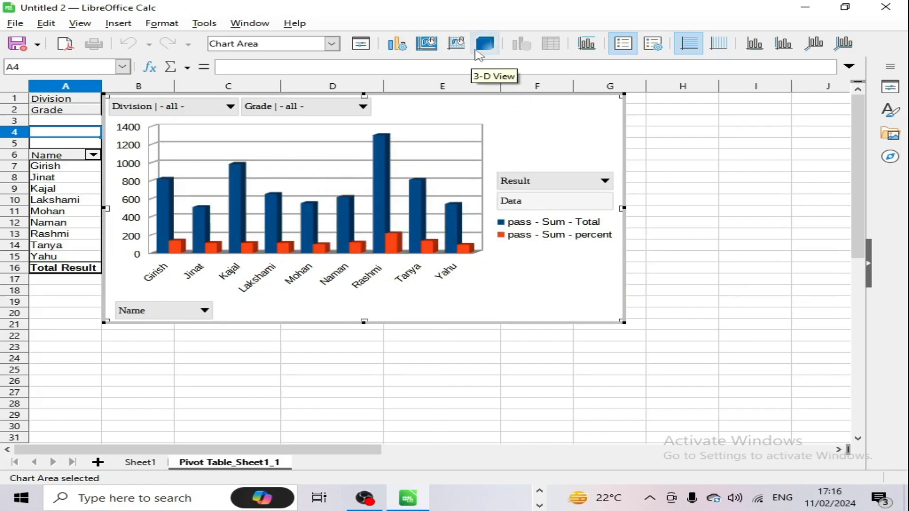
Step: In the chart's 3-D View Illumination settings, choose a different light source
{"action": "left_click", "coordinate": [483, 43]}
{"action": "left_click", "coordinate": [350, 152]}
{"action": "left_click", "coordinate": [409, 152]}
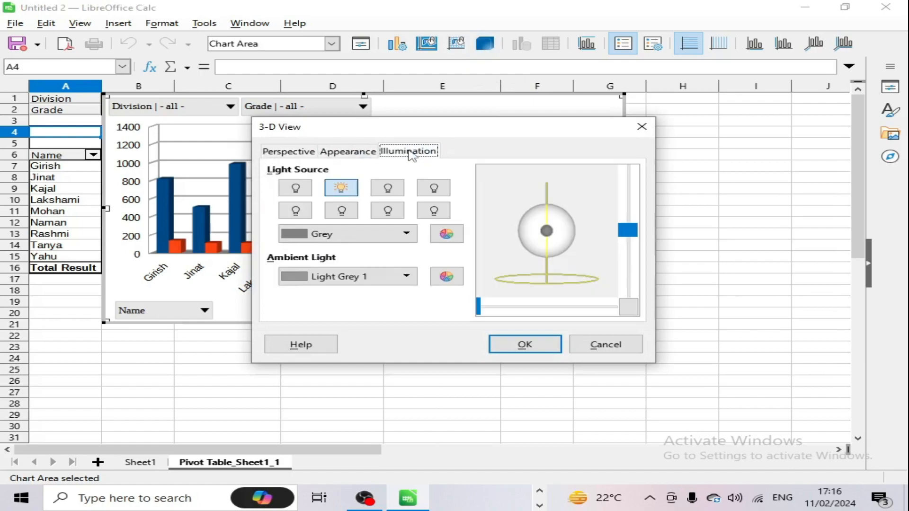
{"action": "left_click", "coordinate": [387, 210]}
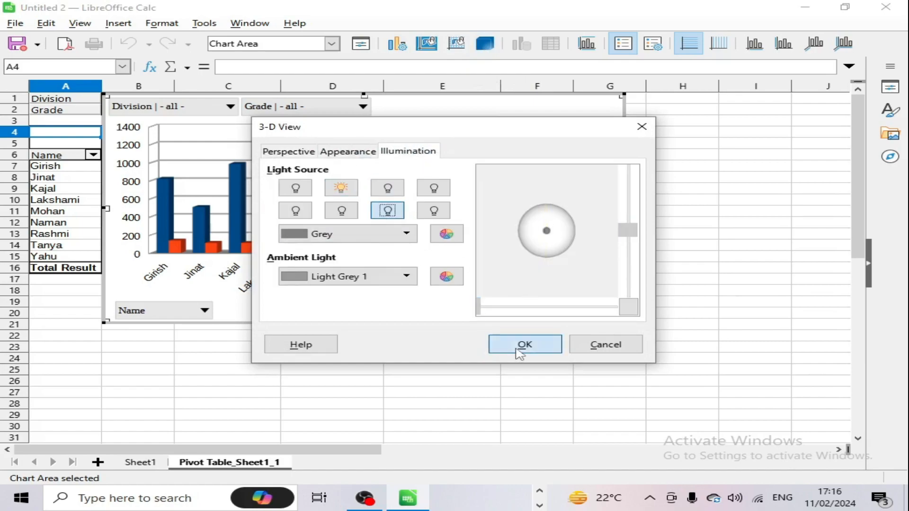
{"action": "left_click", "coordinate": [519, 345]}
Step: Cancel the chart Titles dialog and context menu, then return to Sheet1
{"action": "left_click", "coordinate": [590, 48]}
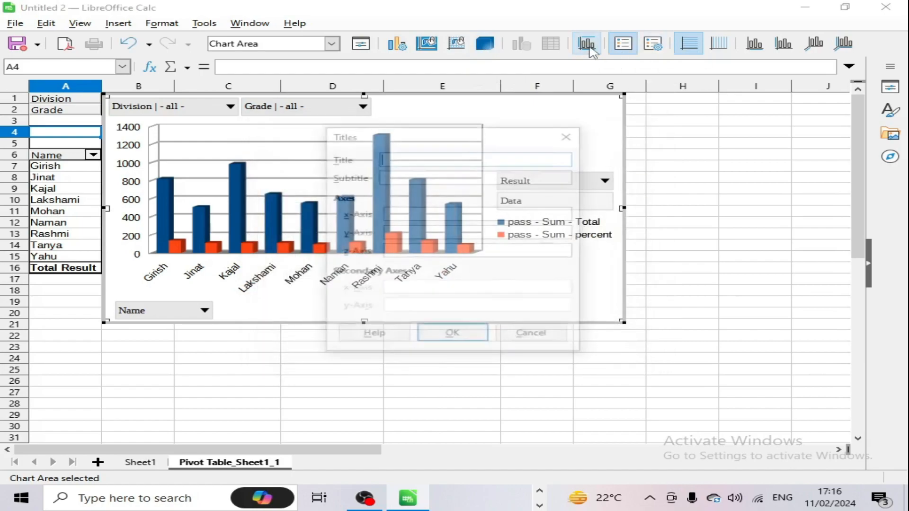
{"action": "left_click", "coordinate": [530, 333]}
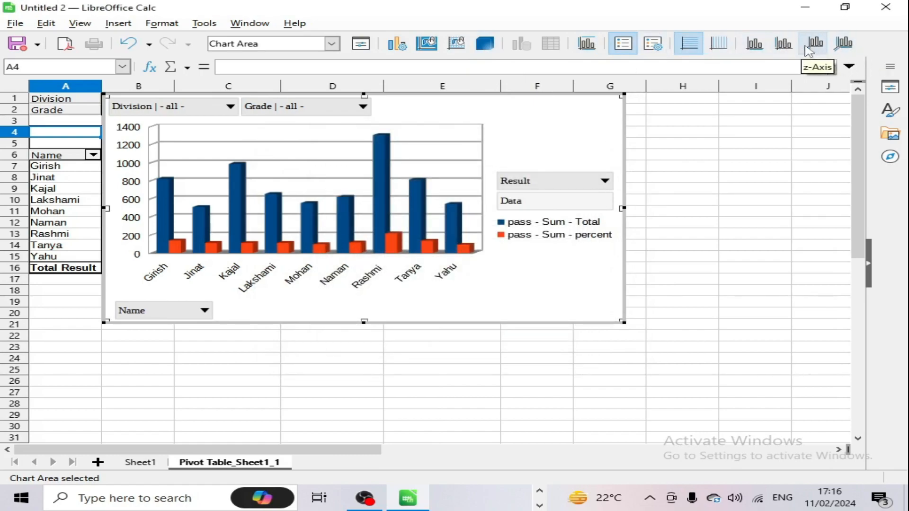
{"action": "right_click", "coordinate": [561, 278]}
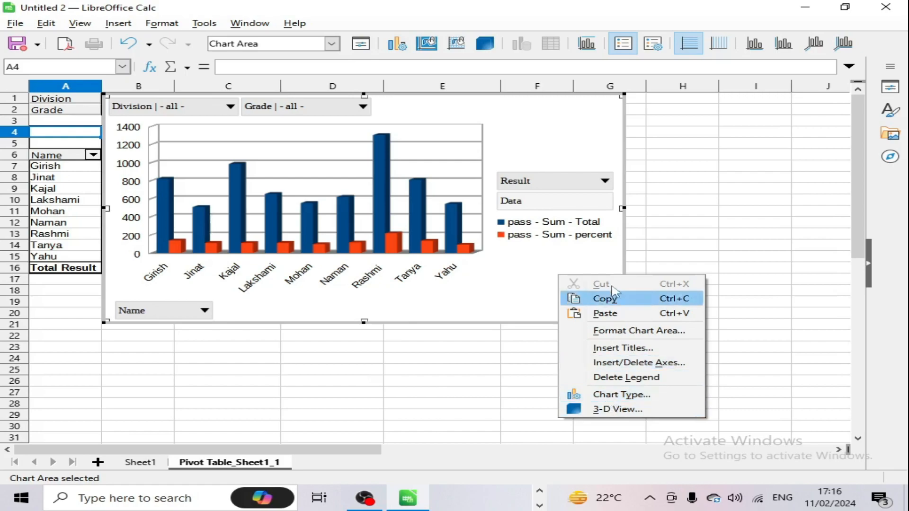
{"action": "left_click", "coordinate": [575, 161]}
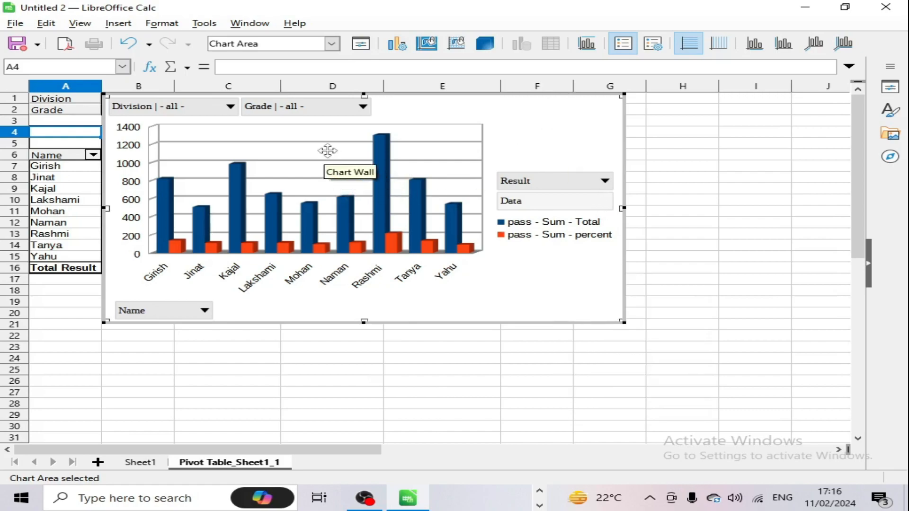
{"action": "left_click", "coordinate": [163, 463]}
Step: Draw a freeform line shape across Sheet1 beneath the marks table
{"action": "left_click", "coordinate": [220, 377]}
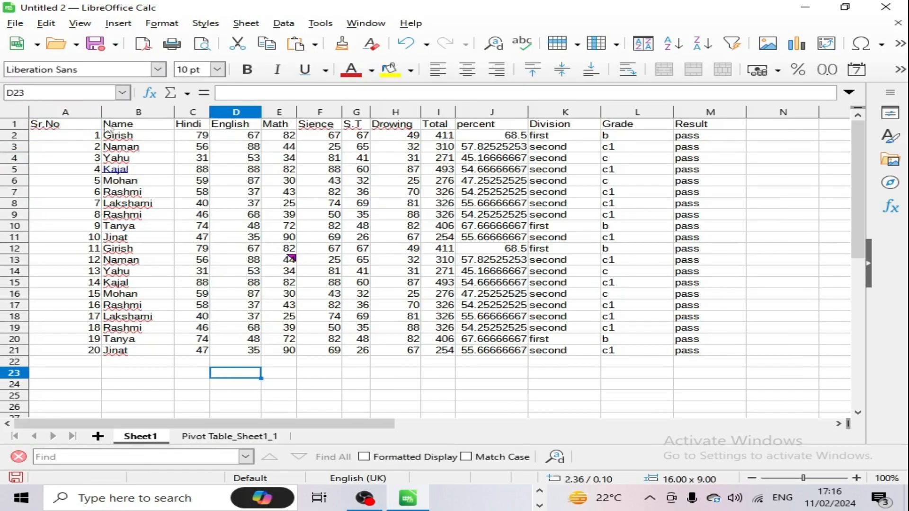
{"action": "left_click", "coordinate": [111, 28]}
{"action": "mouse_move", "coordinate": [163, 138]}
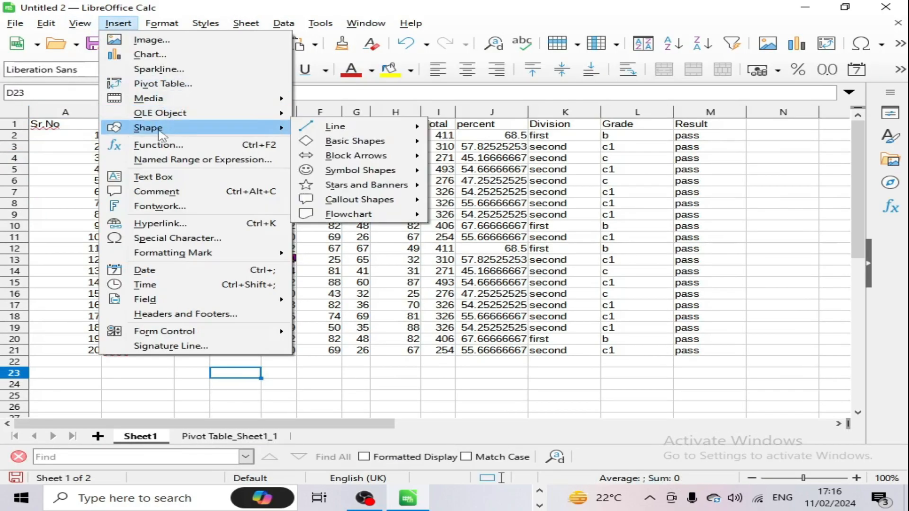
{"action": "mouse_move", "coordinate": [360, 132]}
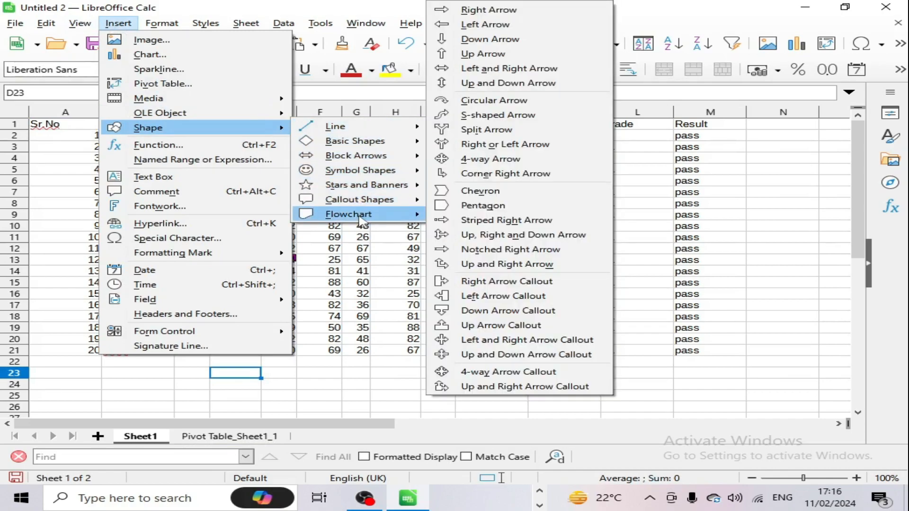
{"action": "mouse_move", "coordinate": [362, 218]}
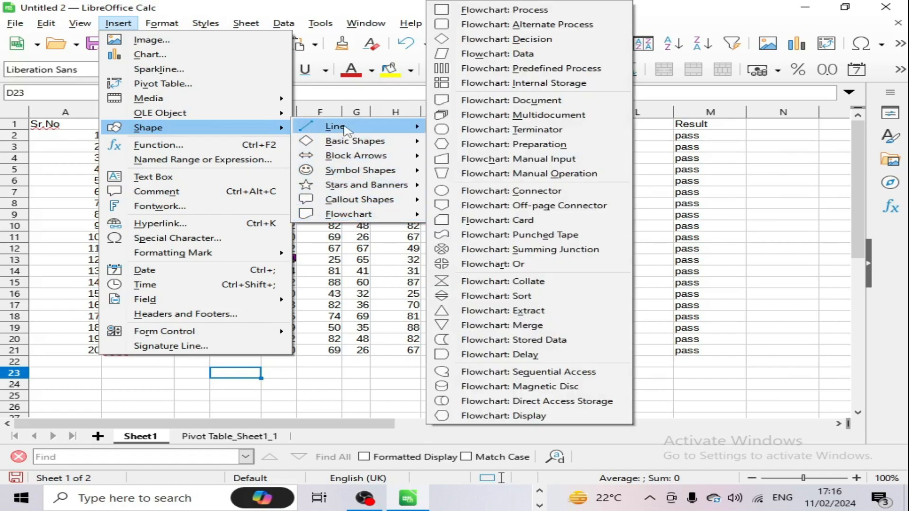
{"action": "mouse_move", "coordinate": [347, 128]}
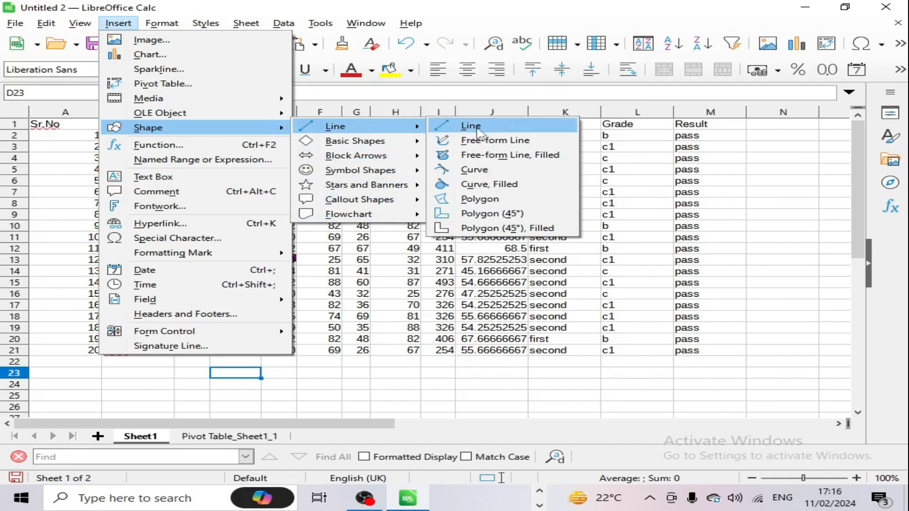
{"action": "left_click", "coordinate": [514, 142]}
{"action": "scroll", "coordinate": [399, 290], "scroll_direction": "down", "scroll_amount": 7}
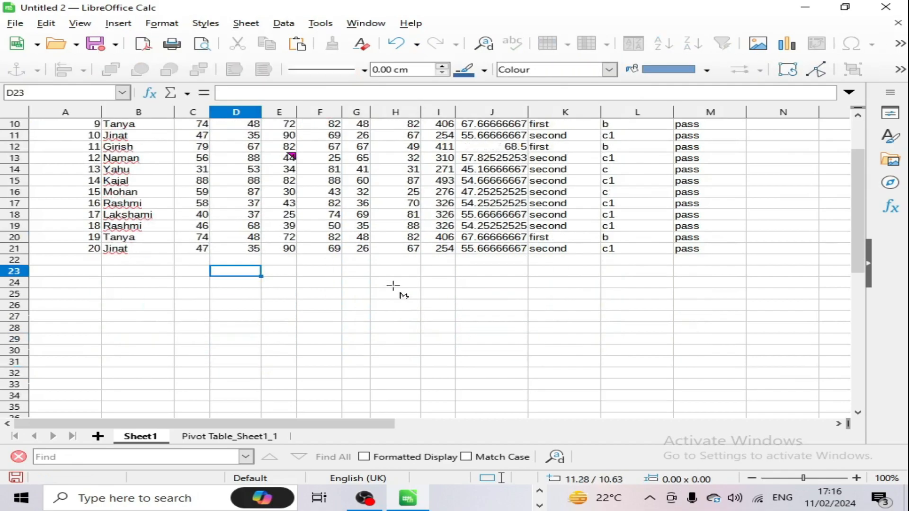
{"action": "scroll", "coordinate": [332, 284], "scroll_direction": "up", "scroll_amount": 2}
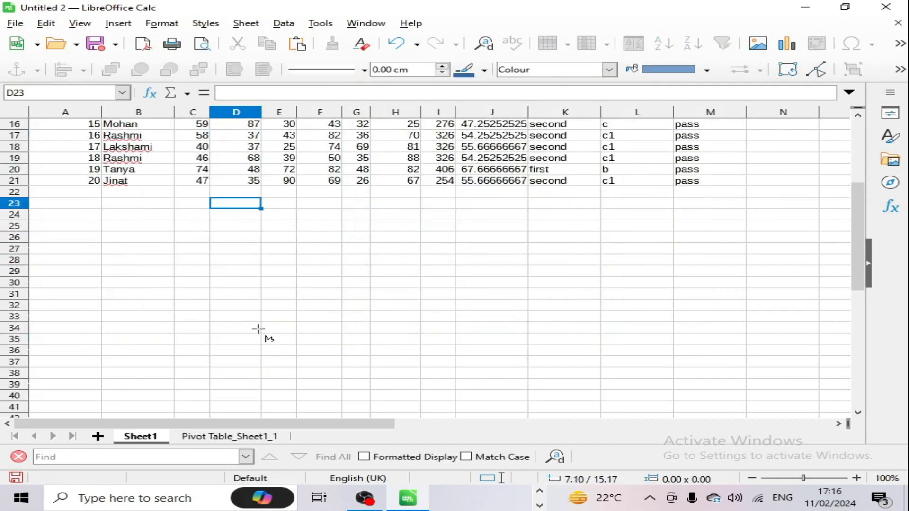
{"action": "mouse_move", "coordinate": [222, 323]}
{"action": "left_mouse_down"}
{"action": "mouse_move", "coordinate": [213, 302]}
{"action": "mouse_move", "coordinate": [216, 235]}
{"action": "mouse_move", "coordinate": [287, 237]}
{"action": "mouse_move", "coordinate": [360, 270]}
{"action": "mouse_move", "coordinate": [451, 254]}
{"action": "mouse_move", "coordinate": [515, 226]}
{"action": "mouse_move", "coordinate": [610, 245]}
{"action": "mouse_move", "coordinate": [671, 273]}
{"action": "mouse_move", "coordinate": [751, 223]}
{"action": "mouse_move", "coordinate": [805, 269]}
{"action": "left_mouse_up"}
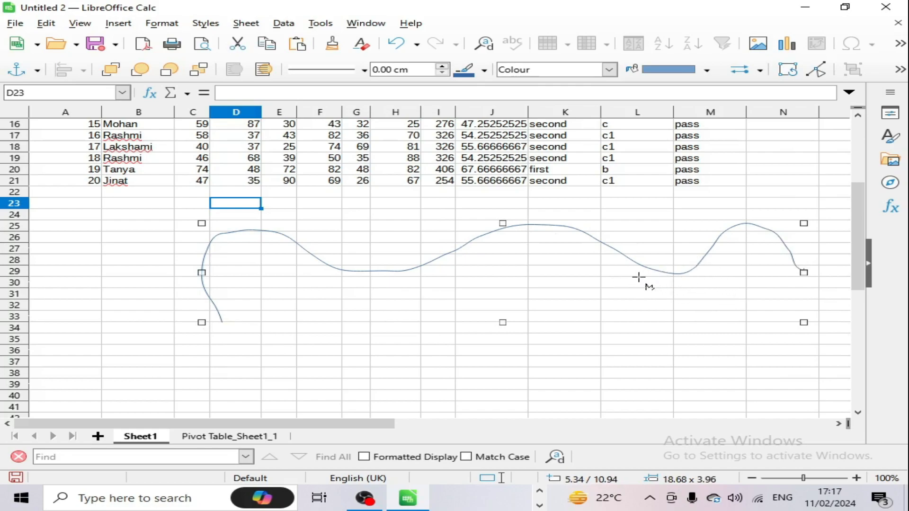
Step: In Points edit mode, undo the stray shape and drag curve points into a dip near column J
{"action": "left_click", "coordinate": [815, 71]}
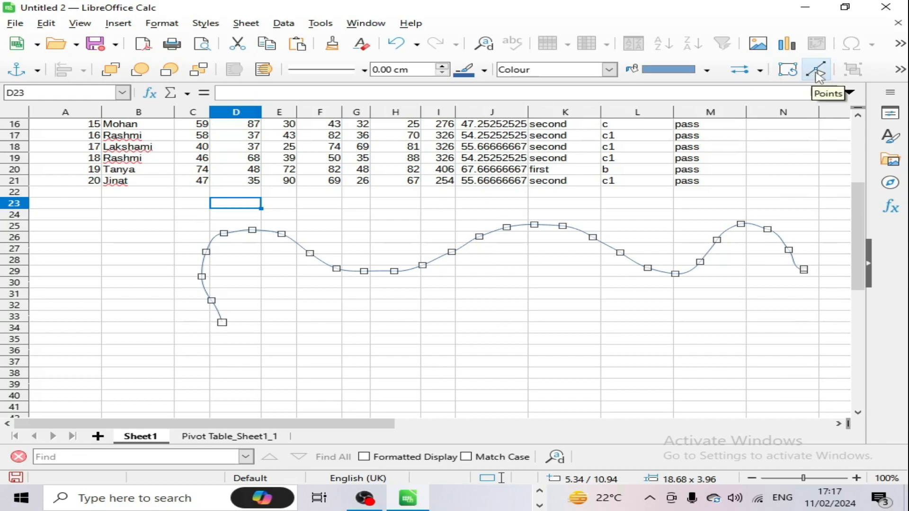
{"action": "left_click", "coordinate": [675, 273]}
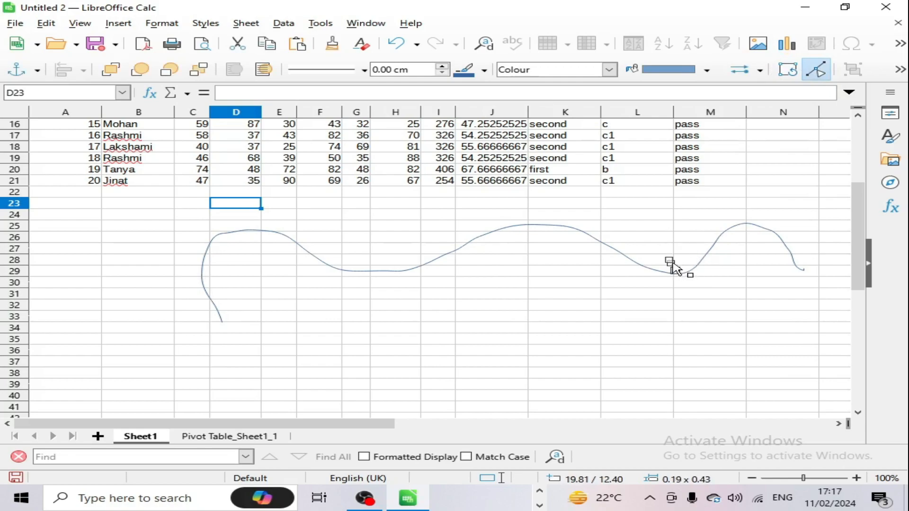
{"action": "key", "text": "ctrl+z"}
{"action": "left_click", "coordinate": [670, 273]}
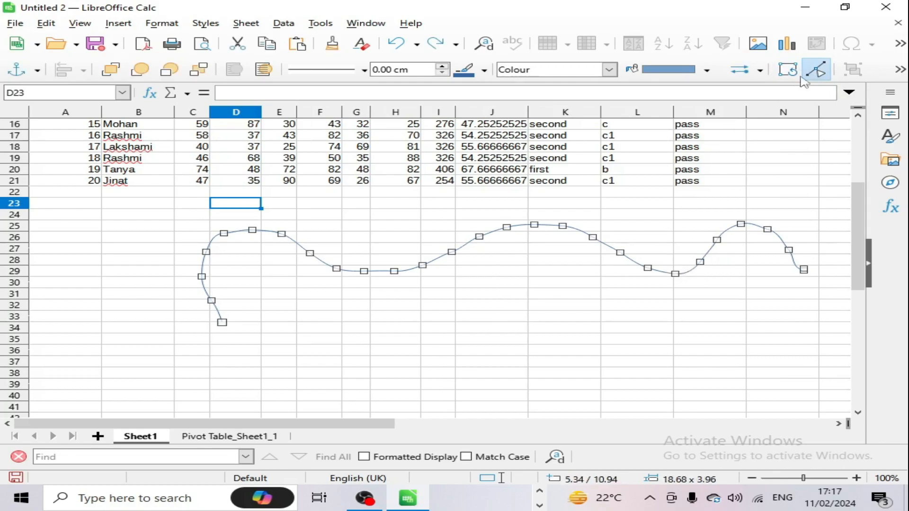
{"action": "left_click_drag", "start_coordinate": [675, 275], "coordinate": [698, 257]}
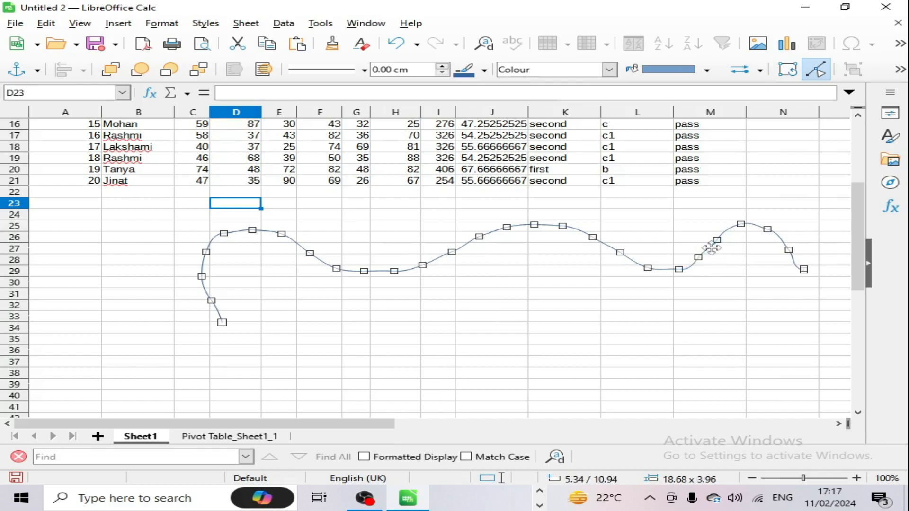
{"action": "left_click_drag", "start_coordinate": [742, 226], "coordinate": [775, 236]}
{"action": "left_click_drag", "start_coordinate": [540, 226], "coordinate": [556, 266]}
{"action": "left_click_drag", "start_coordinate": [507, 230], "coordinate": [534, 279]}
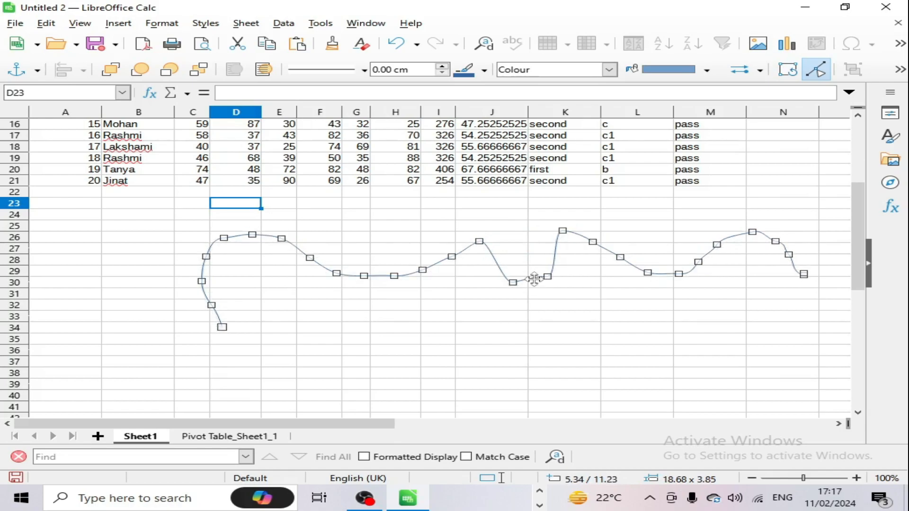
{"action": "scroll", "coordinate": [524, 314], "scroll_direction": "down", "scroll_amount": 4}
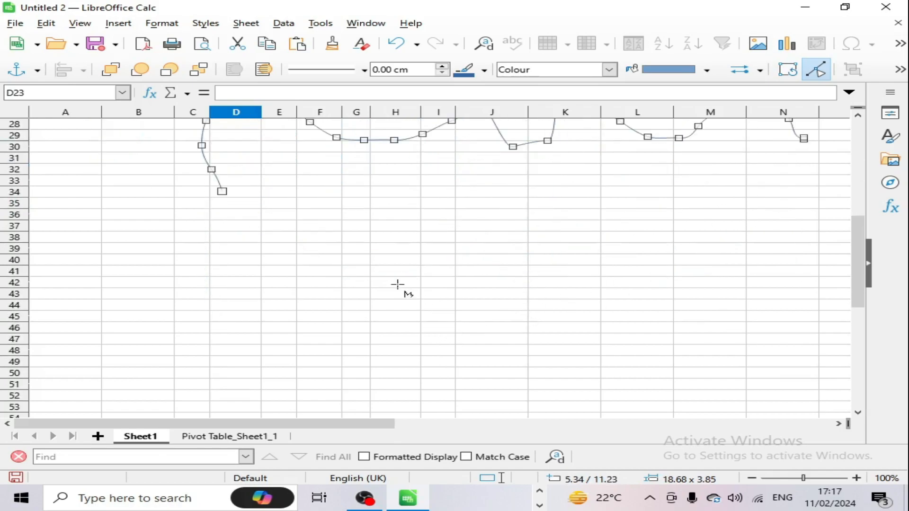
Step: Draw a 24-Pointed Star shape below the curve and adjust its point depth
{"action": "left_click", "coordinate": [118, 23]}
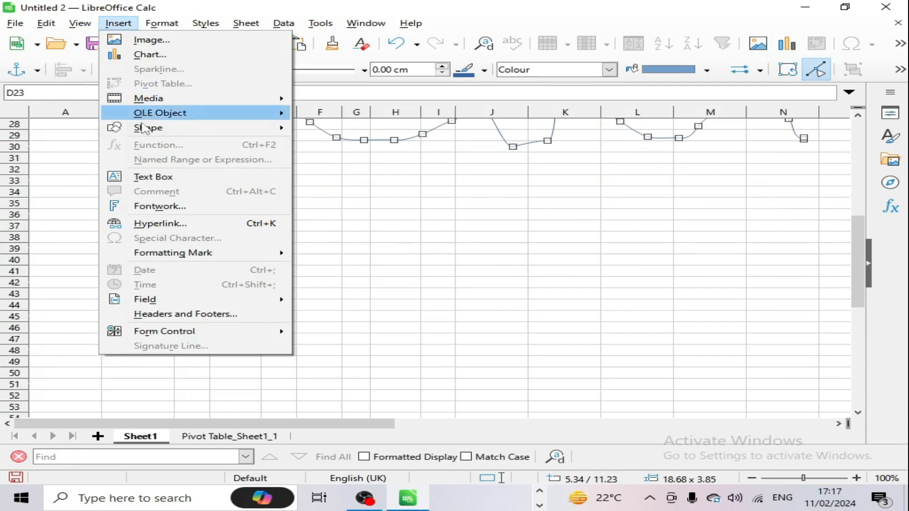
{"action": "mouse_move", "coordinate": [161, 134]}
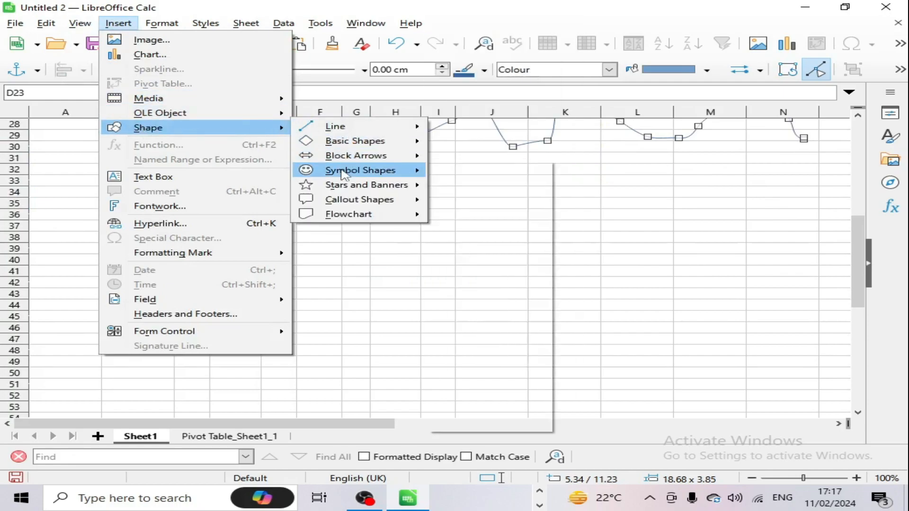
{"action": "mouse_move", "coordinate": [344, 188]}
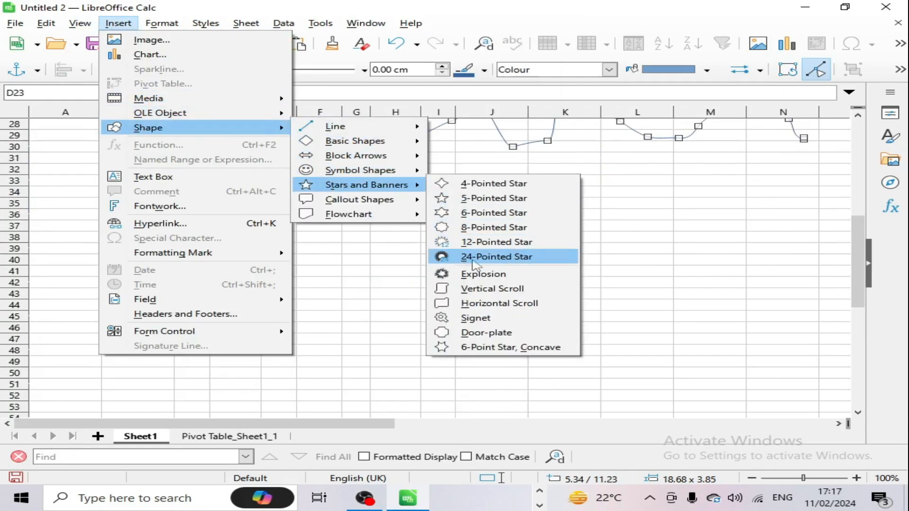
{"action": "left_click", "coordinate": [474, 258]}
{"action": "mouse_move", "coordinate": [204, 239]}
{"action": "left_mouse_down"}
{"action": "mouse_move", "coordinate": [371, 345]}
{"action": "mouse_move", "coordinate": [395, 381]}
{"action": "left_mouse_up"}
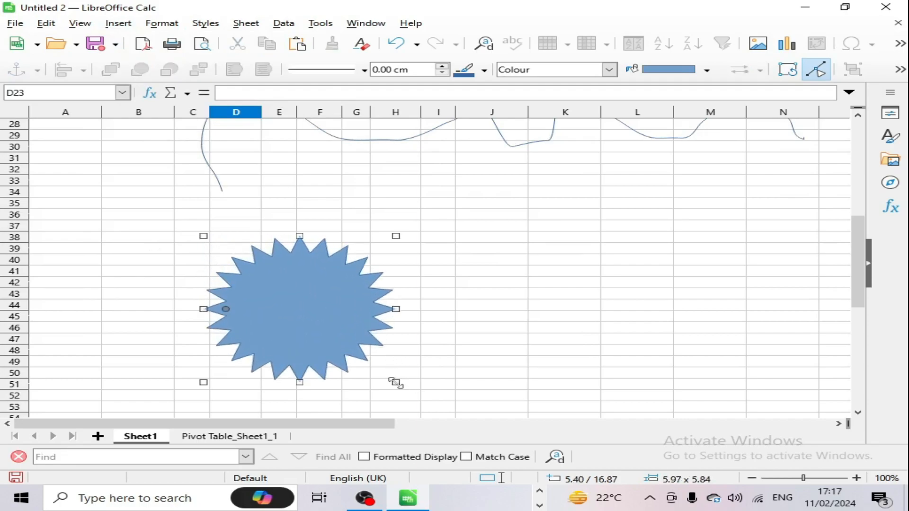
{"action": "left_click_drag", "start_coordinate": [320, 320], "coordinate": [368, 307]}
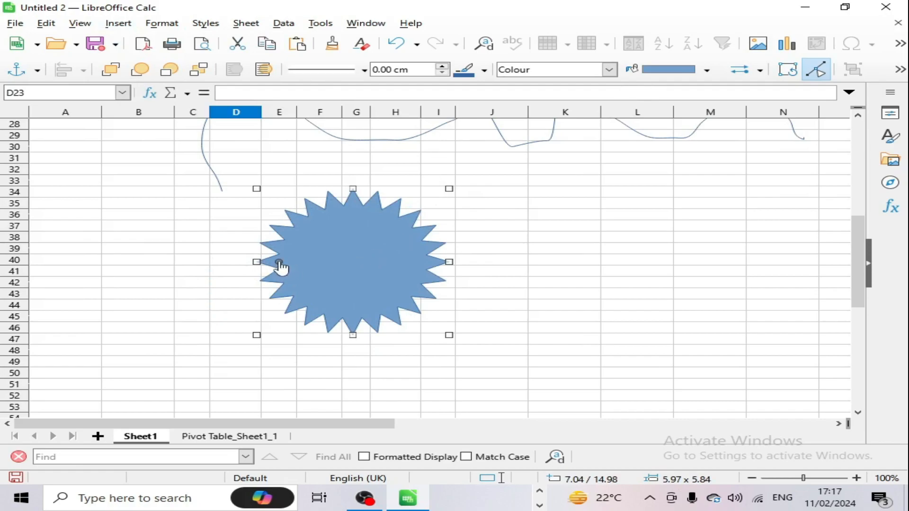
{"action": "mouse_move", "coordinate": [278, 261]}
{"action": "left_mouse_down"}
{"action": "mouse_move", "coordinate": [326, 261]}
{"action": "mouse_move", "coordinate": [266, 259]}
{"action": "mouse_move", "coordinate": [284, 261]}
{"action": "left_mouse_up"}
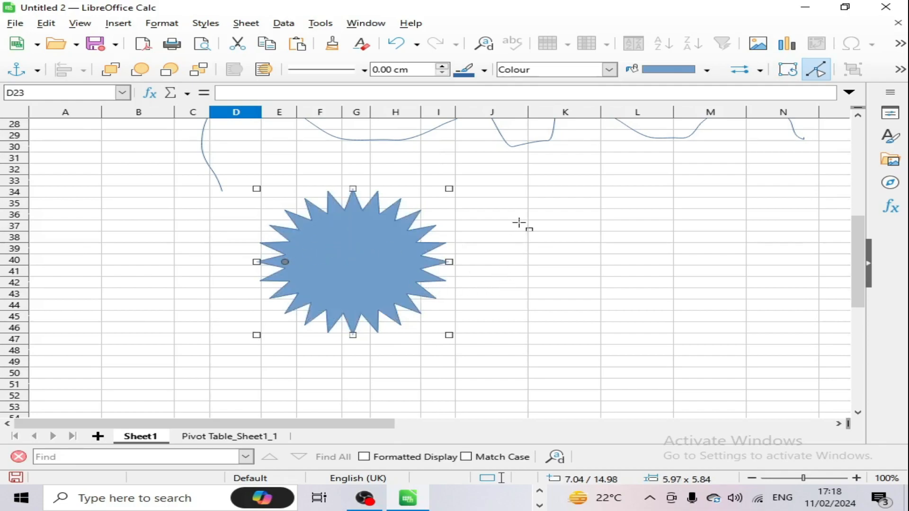
Step: Fill the star with Light Orange 4 and move it to span columns H to K
{"action": "left_click", "coordinate": [706, 70]}
{"action": "left_click", "coordinate": [671, 128]}
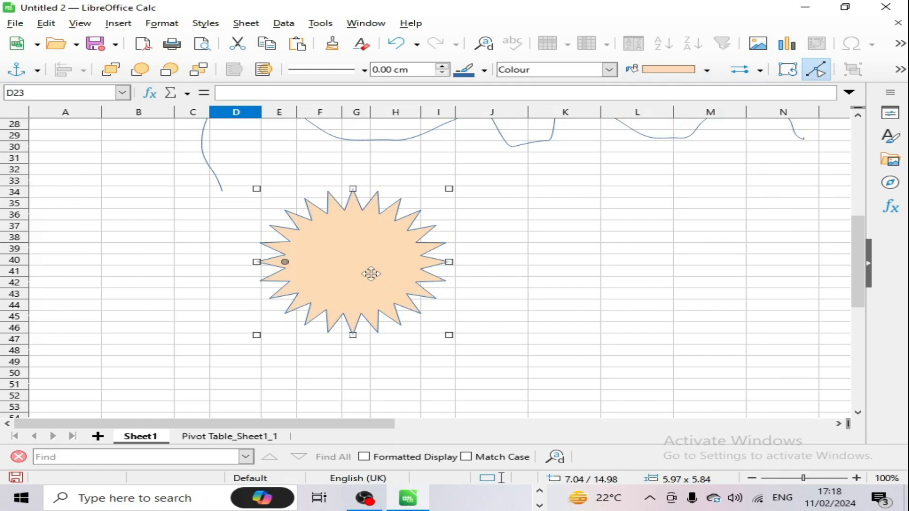
{"action": "left_click_drag", "start_coordinate": [371, 271], "coordinate": [503, 225]}
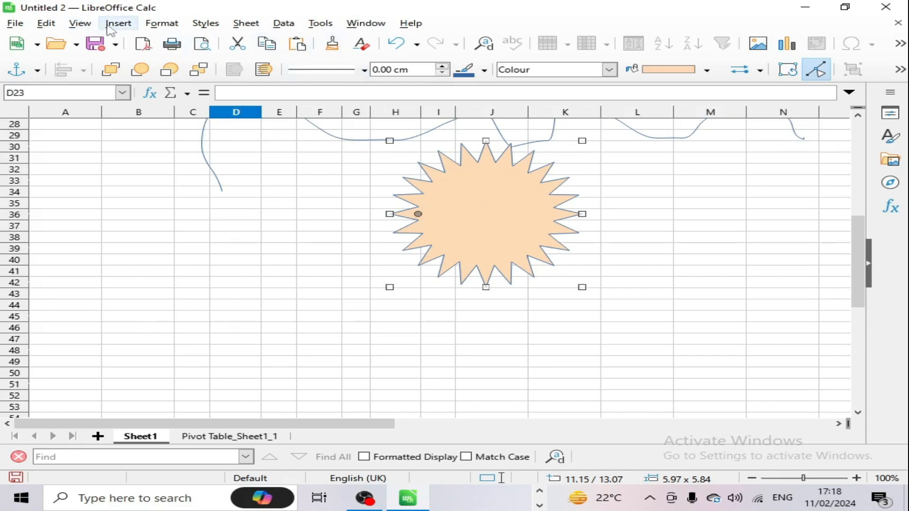
{"action": "left_click", "coordinate": [136, 182]}
{"action": "left_click", "coordinate": [118, 23]}
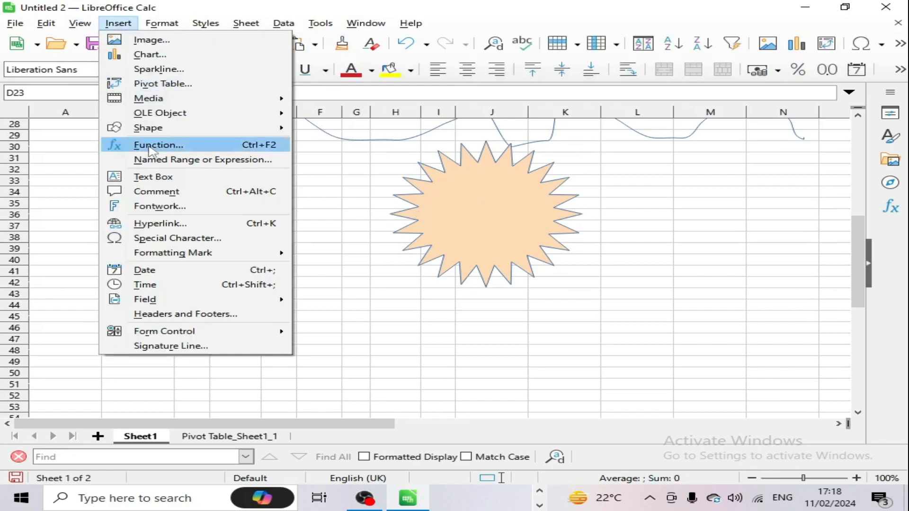
Step: Delete the freehand curve and the orange star from Sheet1
{"action": "left_click", "coordinate": [319, 164]}
{"action": "scroll", "coordinate": [412, 199], "scroll_direction": "up", "scroll_amount": 3}
{"action": "left_click", "coordinate": [396, 239]}
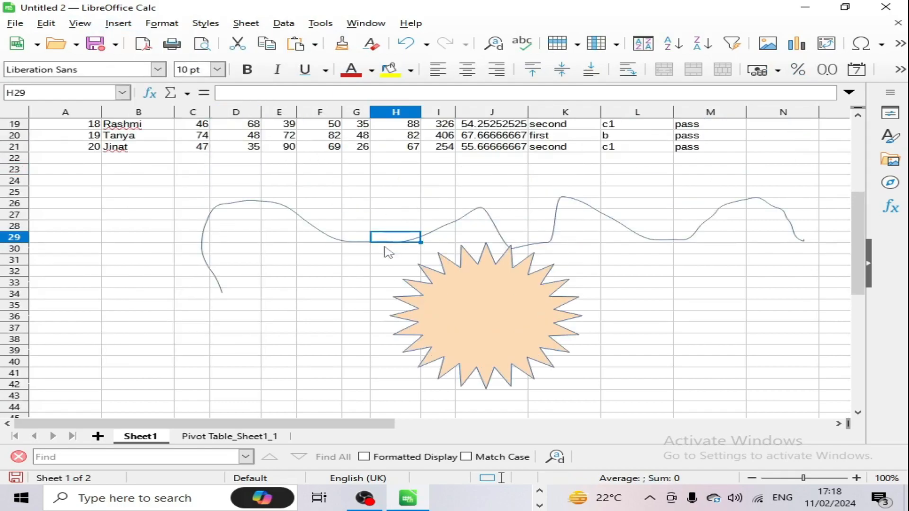
{"action": "left_click", "coordinate": [351, 242]}
{"action": "key", "text": "Delete"}
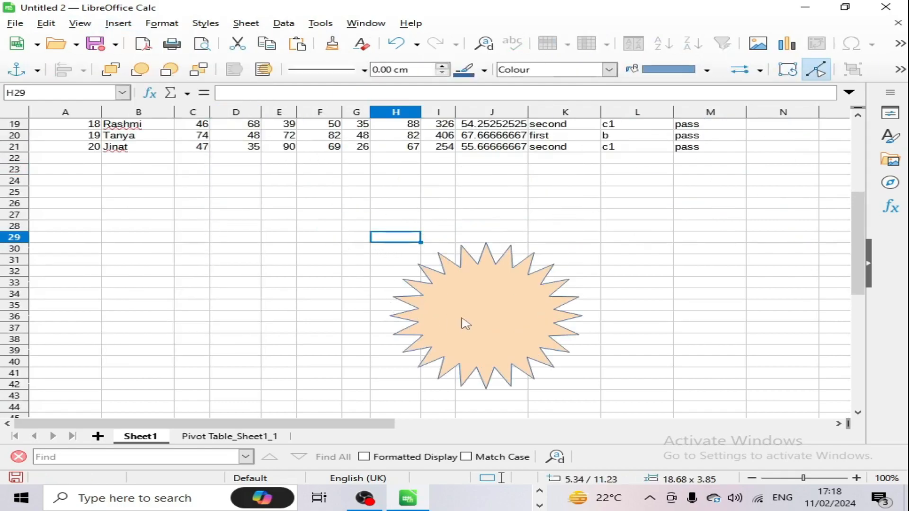
{"action": "left_click", "coordinate": [466, 319]}
{"action": "key", "text": "Delete"}
Step: Browse the Functions sidebar under All categories, then open the Function Wizard for cell H29
{"action": "left_click", "coordinate": [149, 93]}
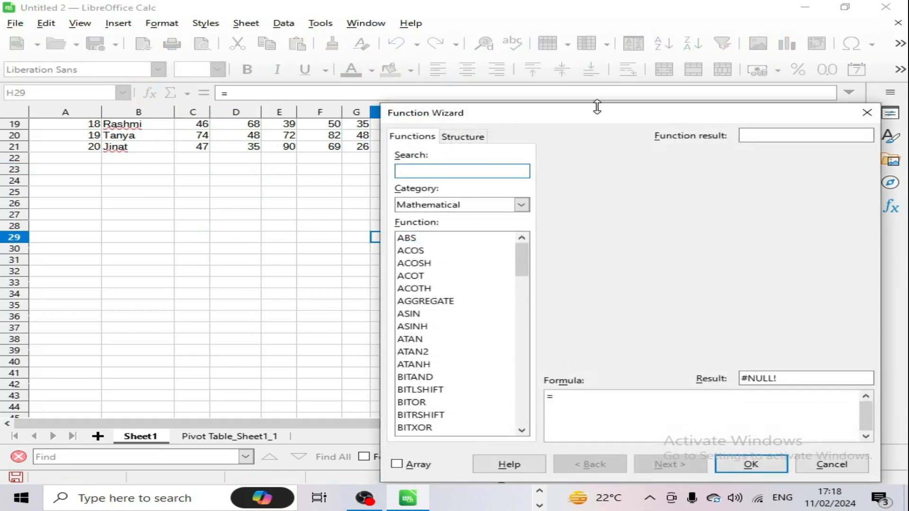
{"action": "left_click_drag", "start_coordinate": [596, 107], "coordinate": [429, 89]}
{"action": "left_click", "coordinate": [690, 89]}
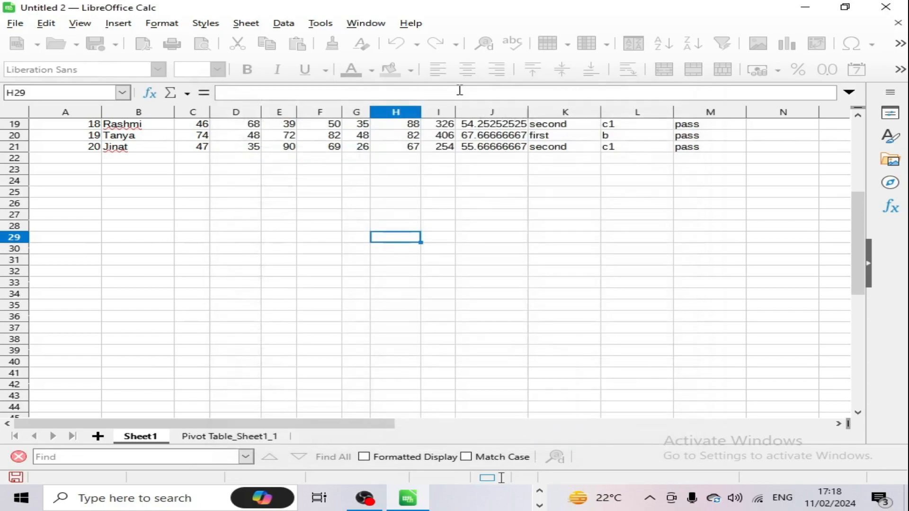
{"action": "left_click", "coordinate": [892, 208]}
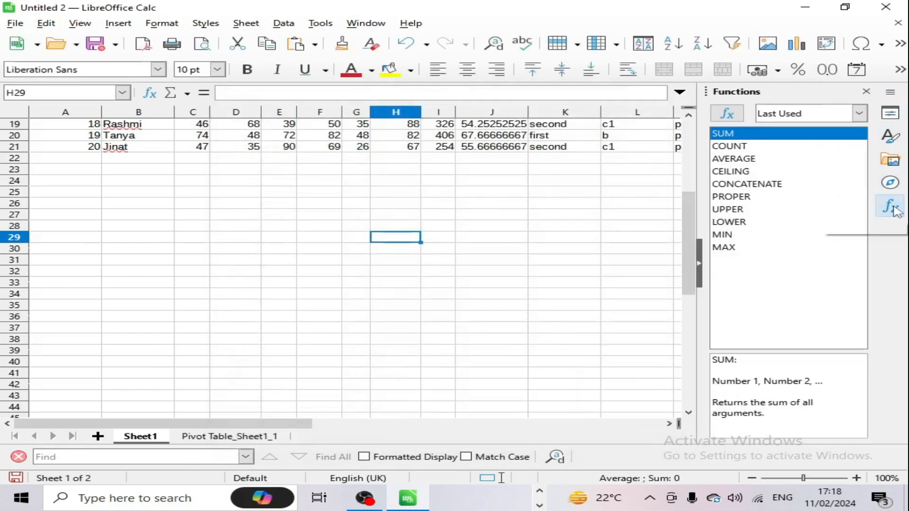
{"action": "left_click", "coordinate": [846, 120]}
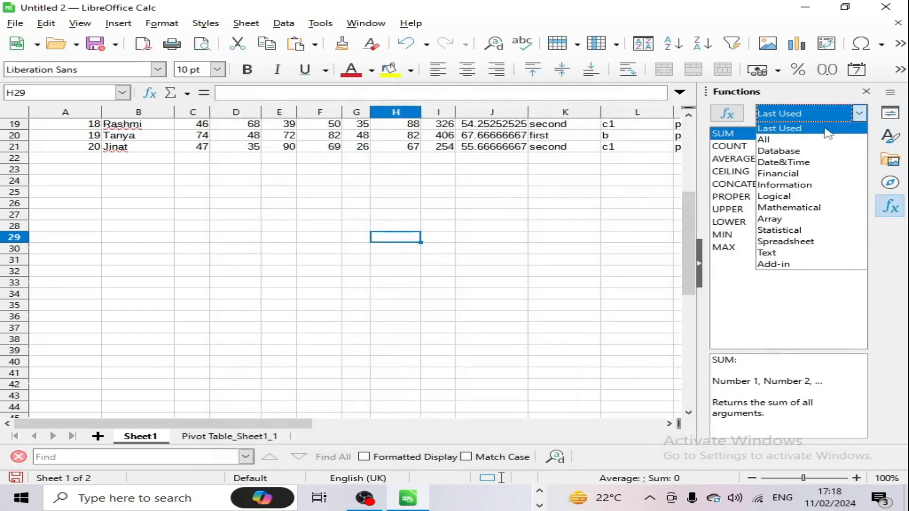
{"action": "left_click", "coordinate": [772, 128]}
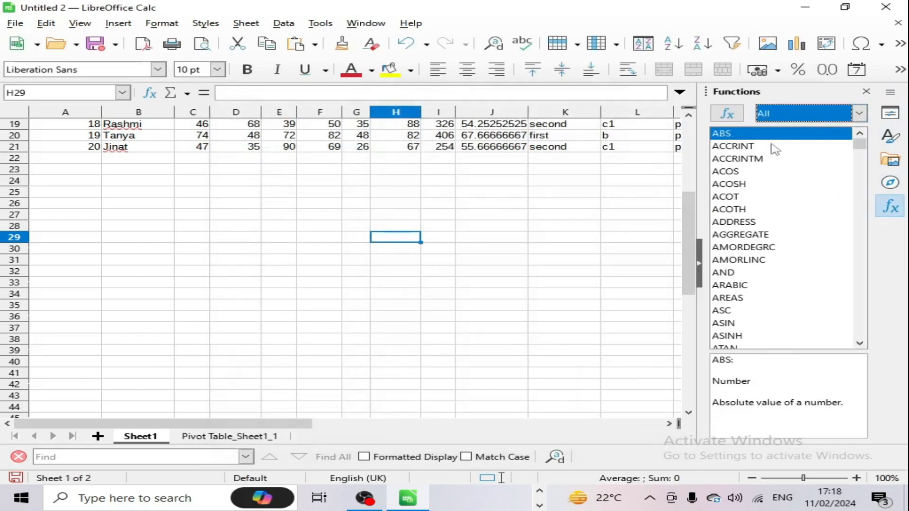
{"action": "left_click", "coordinate": [866, 91]}
{"action": "left_click", "coordinate": [116, 26]}
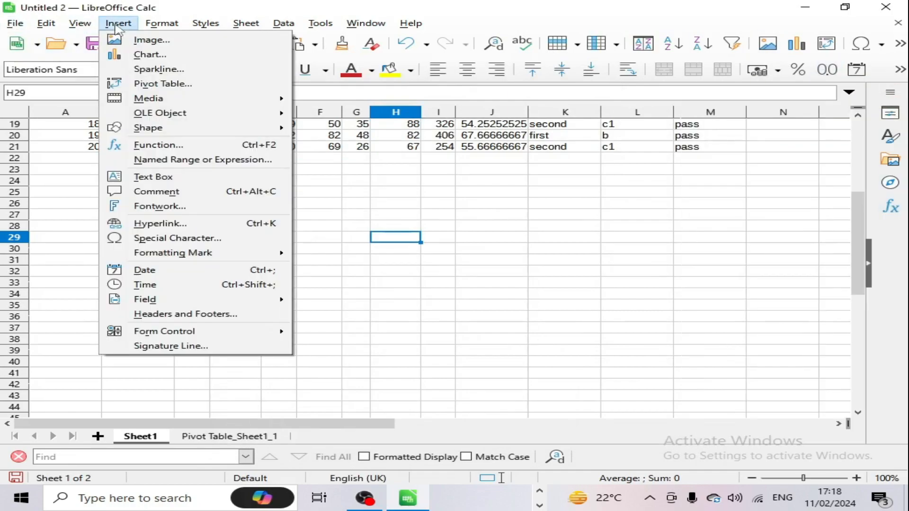
{"action": "left_click", "coordinate": [172, 145]}
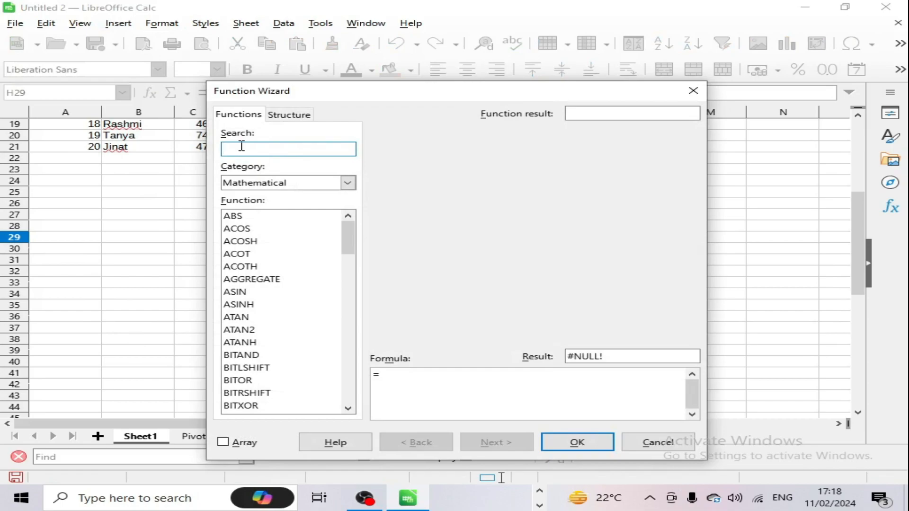
Step: Enter =CEILING(2563,10) in H29 via the Function Wizard, showing 2570
{"action": "type", "text": "ceili"}
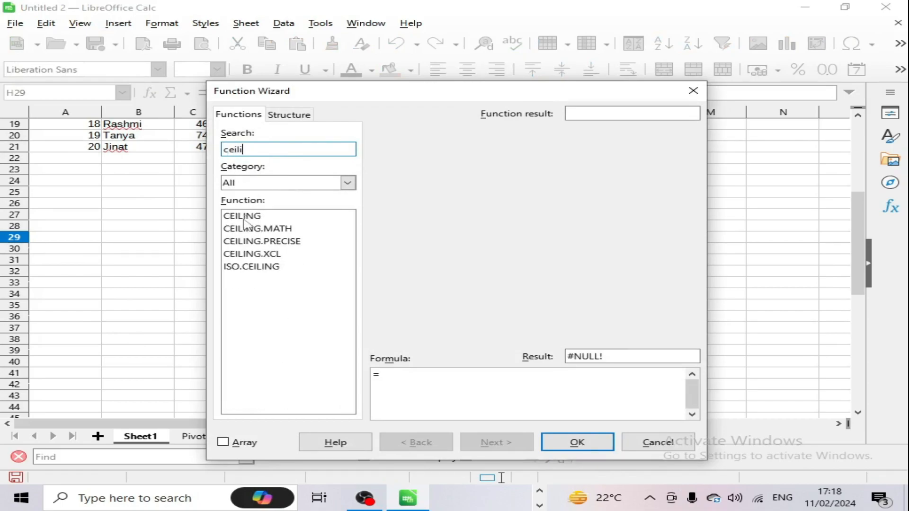
{"action": "left_click", "coordinate": [244, 217]}
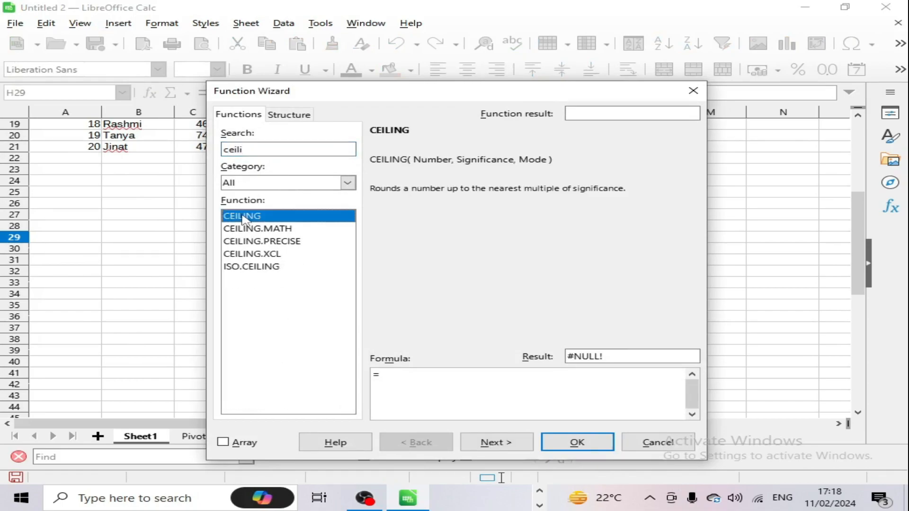
{"action": "left_click", "coordinate": [520, 444]}
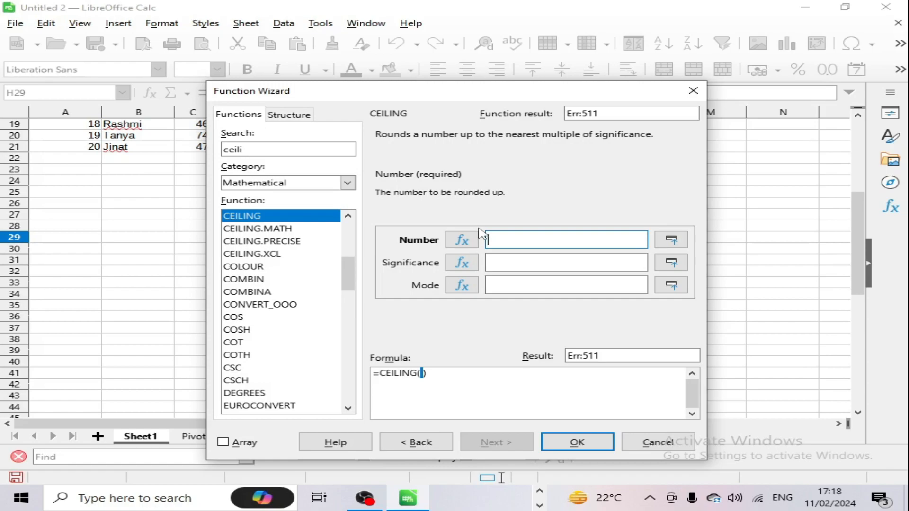
{"action": "type", "text": "2563"}
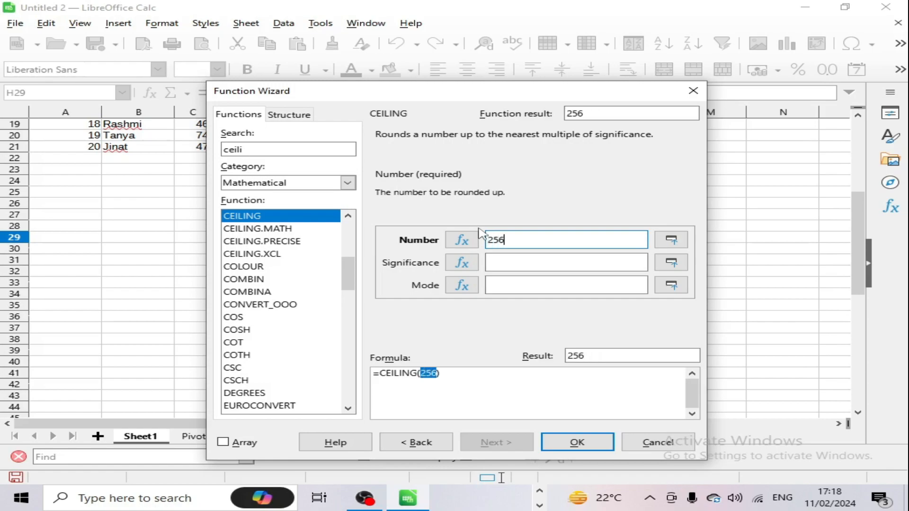
{"action": "left_click", "coordinate": [495, 261]}
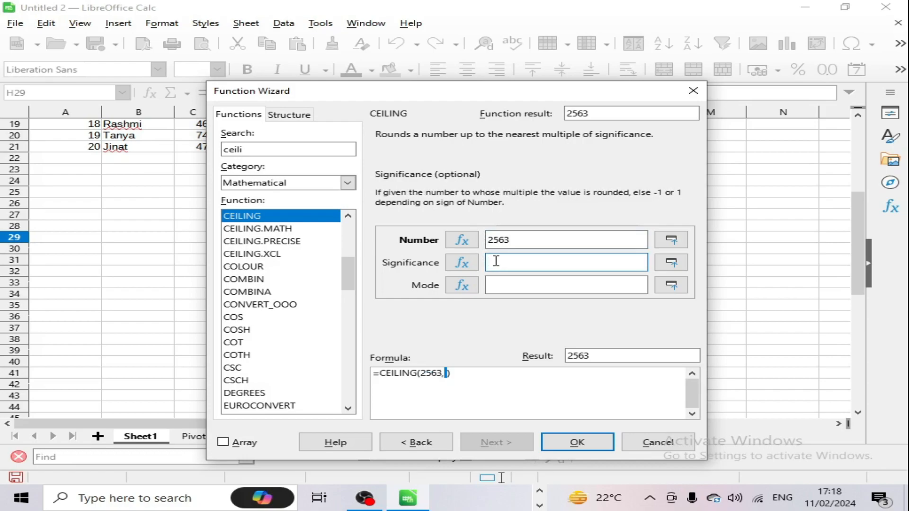
{"action": "type", "text": "10"}
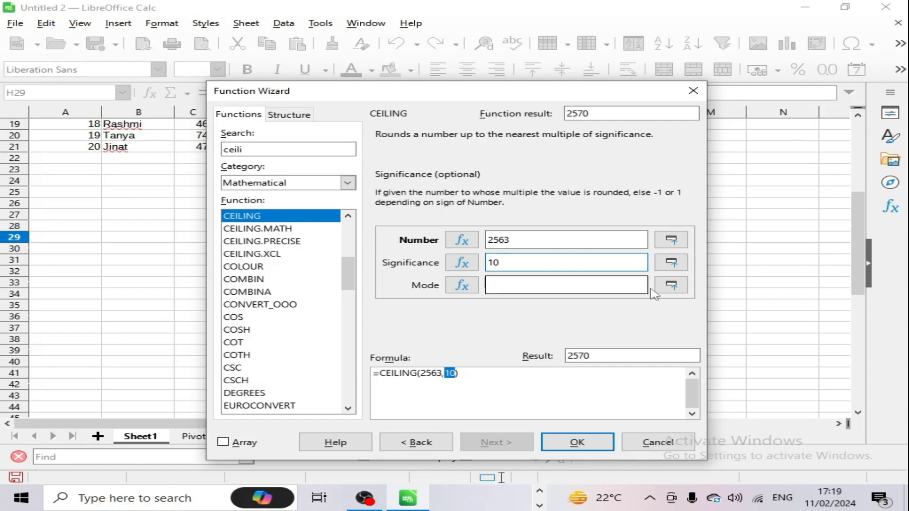
{"action": "left_click_drag", "start_coordinate": [601, 357], "coordinate": [505, 369]}
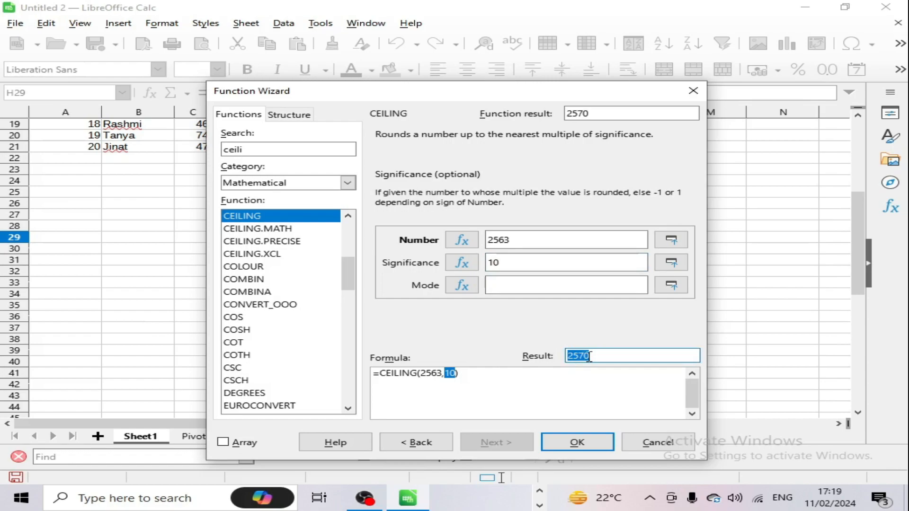
{"action": "left_click", "coordinate": [603, 355]}
{"action": "left_click_drag", "start_coordinate": [389, 99], "coordinate": [360, 100]}
{"action": "left_click", "coordinate": [583, 441]}
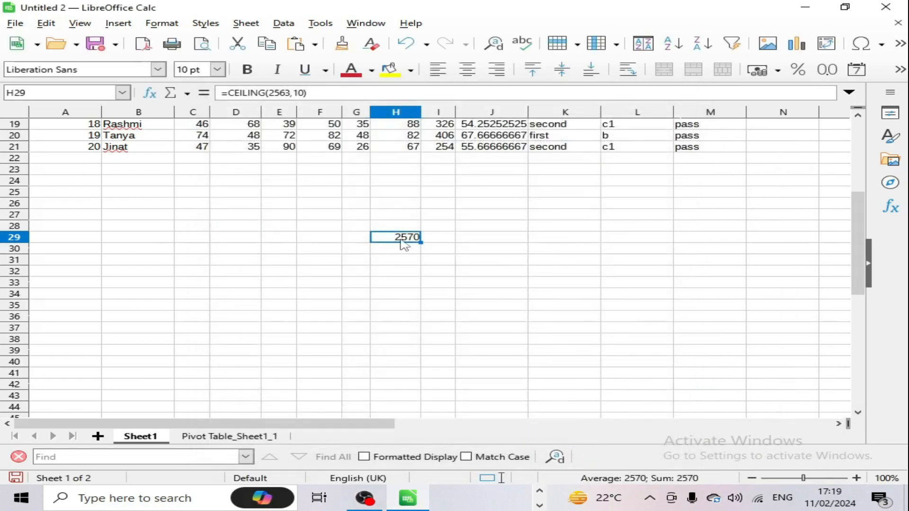
Step: Review H29's CEILING formula, then open the Function Wizard and cancel it
{"action": "left_click_drag", "start_coordinate": [314, 93], "coordinate": [220, 94]}
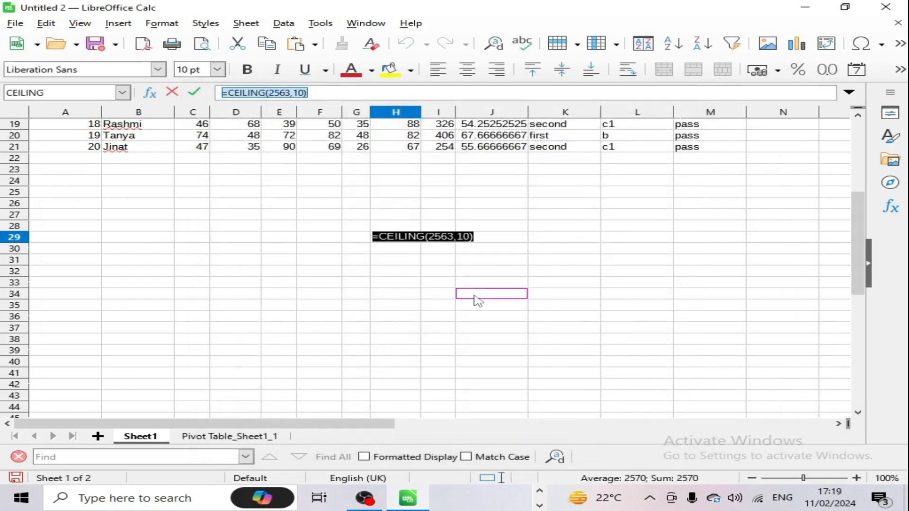
{"action": "key", "text": "Return"}
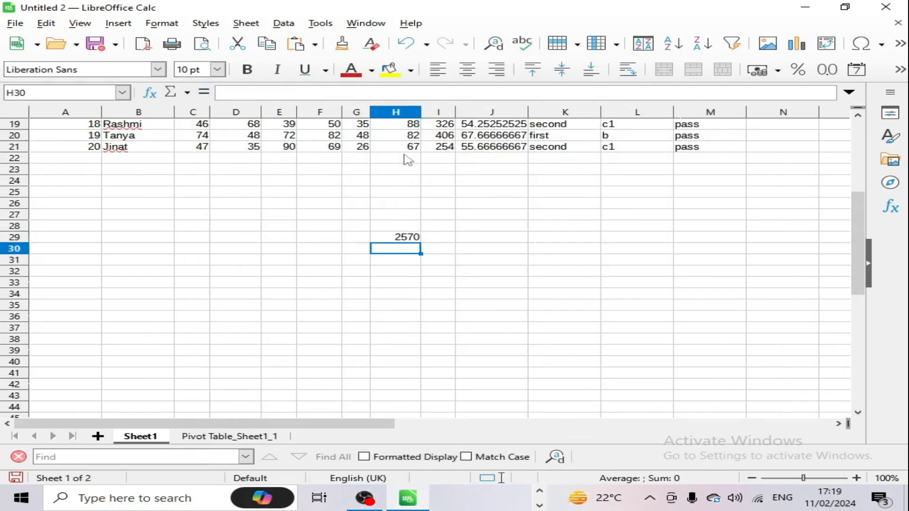
{"action": "left_click", "coordinate": [118, 25]}
{"action": "left_click", "coordinate": [184, 148]}
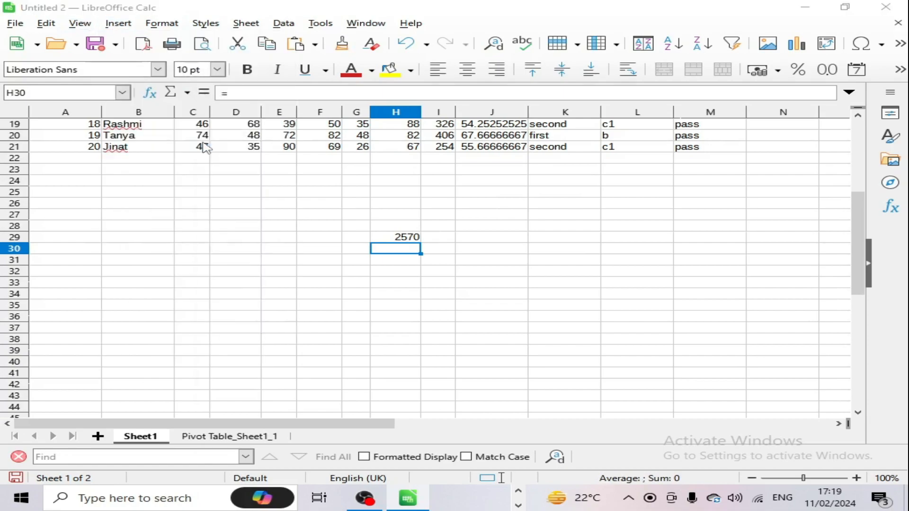
{"action": "scroll", "coordinate": [303, 312], "scroll_direction": "down", "scroll_amount": 5}
{"action": "scroll", "coordinate": [311, 328], "scroll_direction": "down", "scroll_amount": 9}
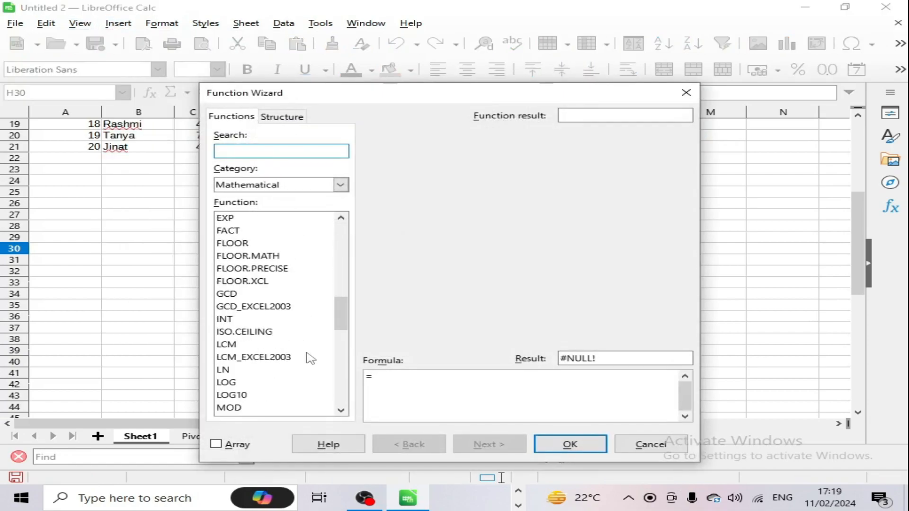
{"action": "left_click", "coordinate": [653, 444]}
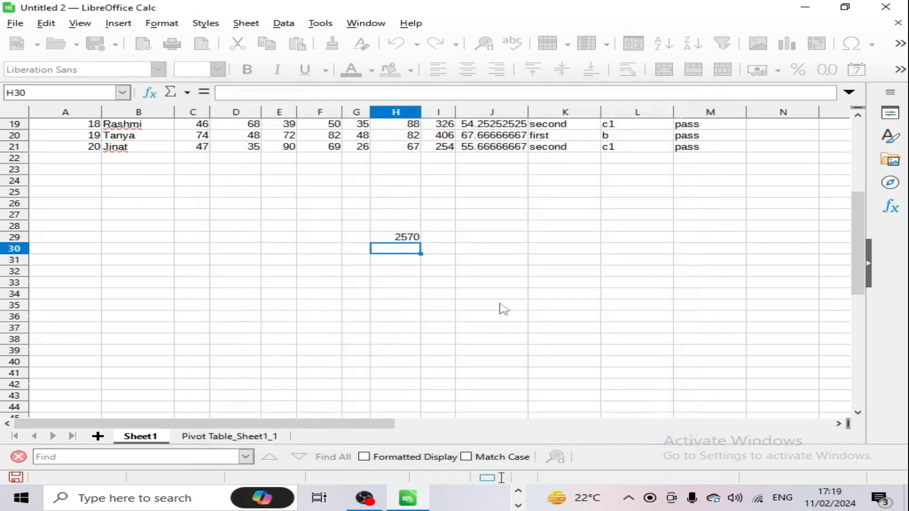
Step: Delete the 2570 result from H29 and return to the top of the sheet
{"action": "left_click", "coordinate": [403, 240]}
{"action": "key", "text": "Delete"}
{"action": "left_click", "coordinate": [437, 263]}
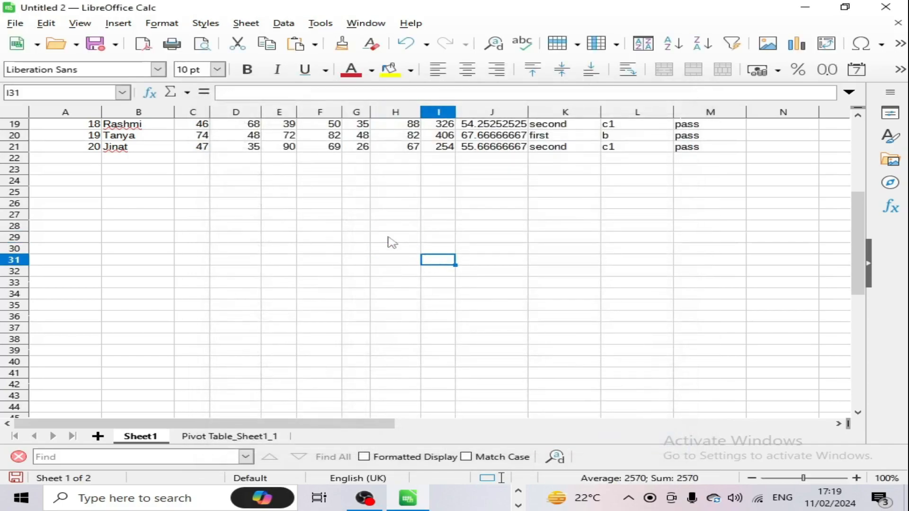
{"action": "scroll", "coordinate": [151, 147], "scroll_direction": "up", "scroll_amount": 3}
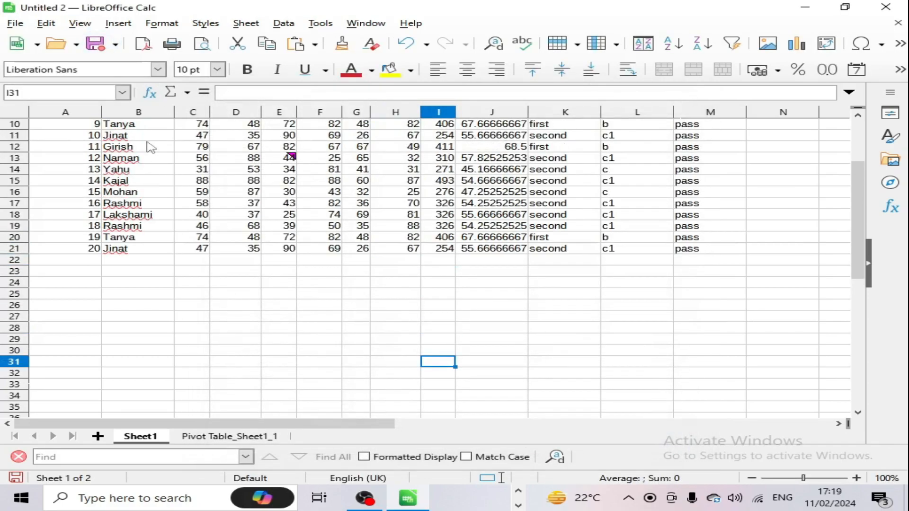
{"action": "left_click", "coordinate": [118, 23]}
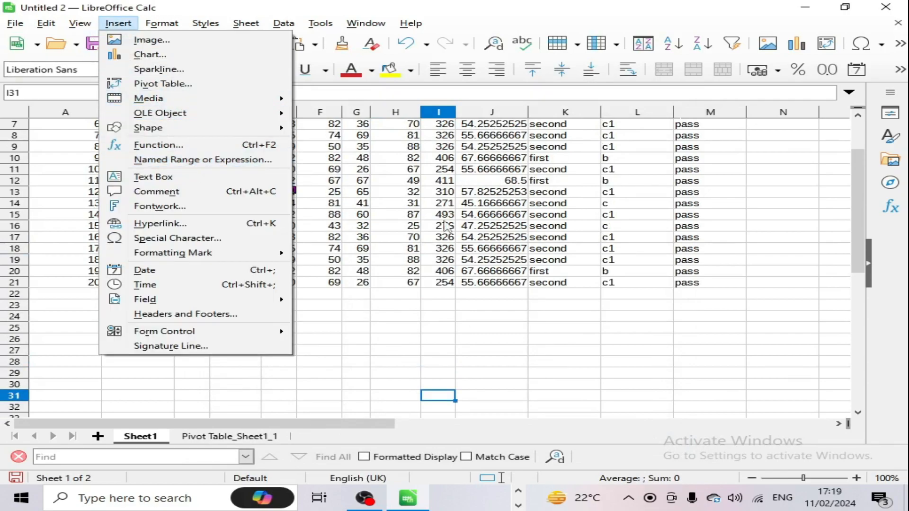
{"action": "left_click", "coordinate": [494, 317]}
{"action": "scroll", "coordinate": [493, 315], "scroll_direction": "up", "scroll_amount": 2}
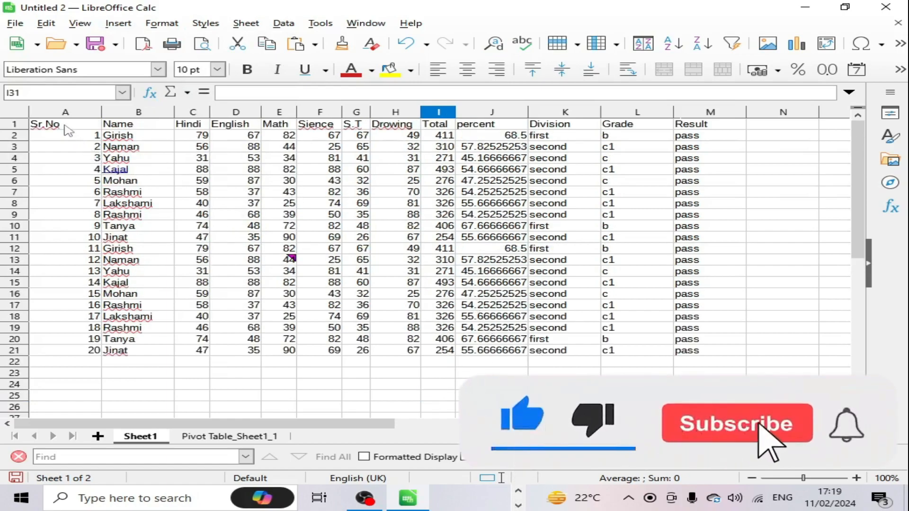
Step: Enter =SUM(A1:M21) in N9, totalling the marks table as 15087.83232
{"action": "left_click_drag", "start_coordinate": [48, 124], "coordinate": [691, 353]}
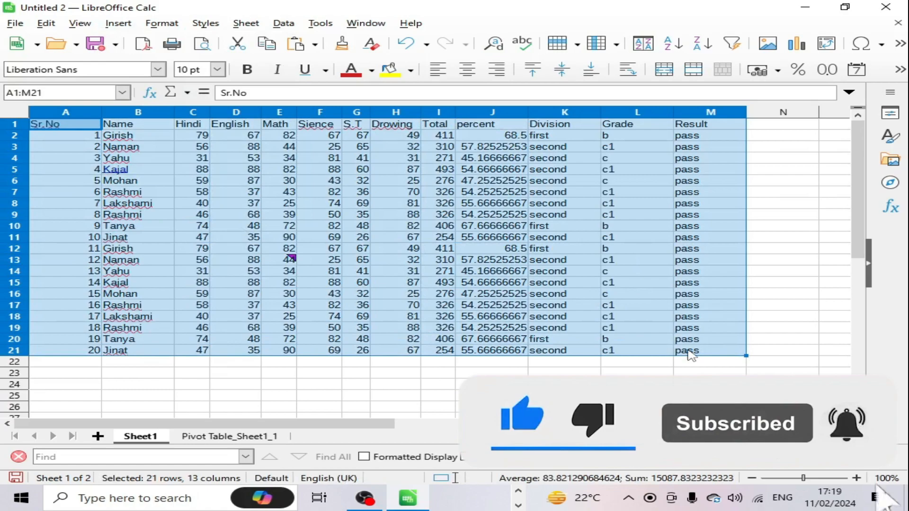
{"action": "left_click", "coordinate": [400, 373]}
{"action": "left_click", "coordinate": [818, 218]}
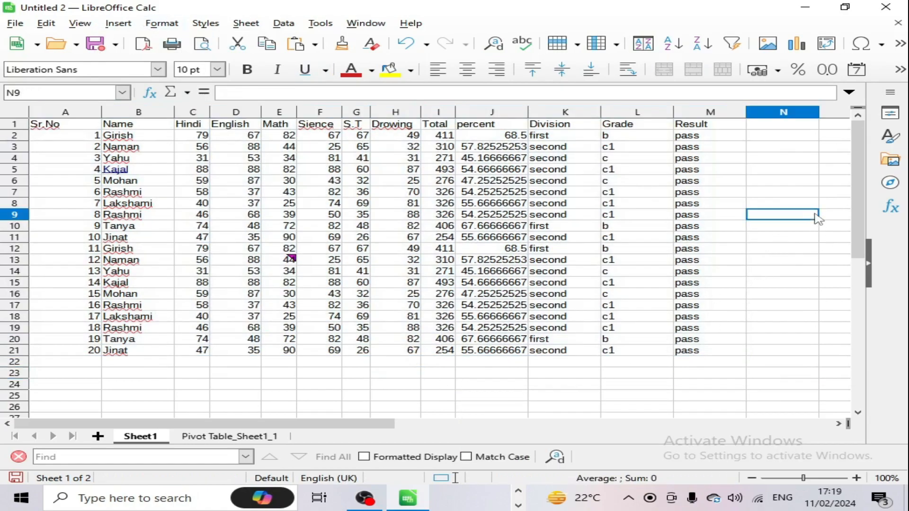
{"action": "type", "text": "=sum("}
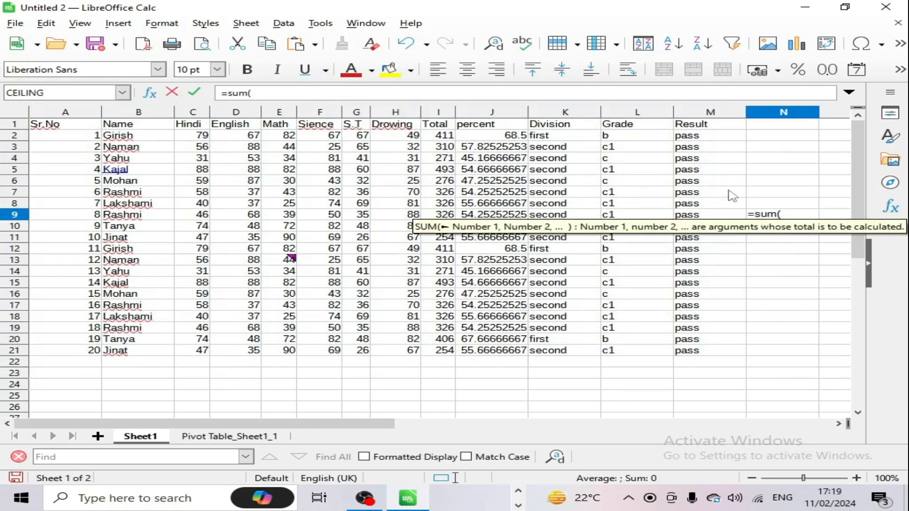
{"action": "left_click_drag", "start_coordinate": [81, 124], "coordinate": [697, 353]}
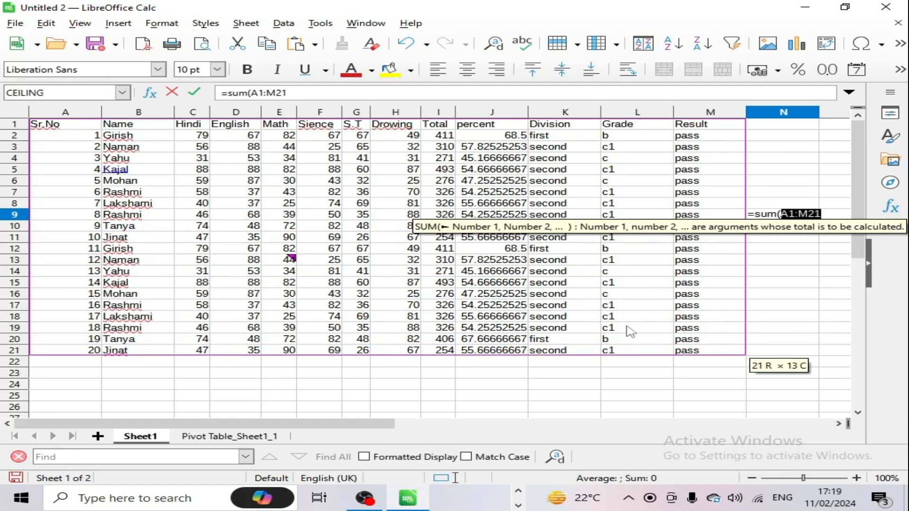
{"action": "key", "text": "Return"}
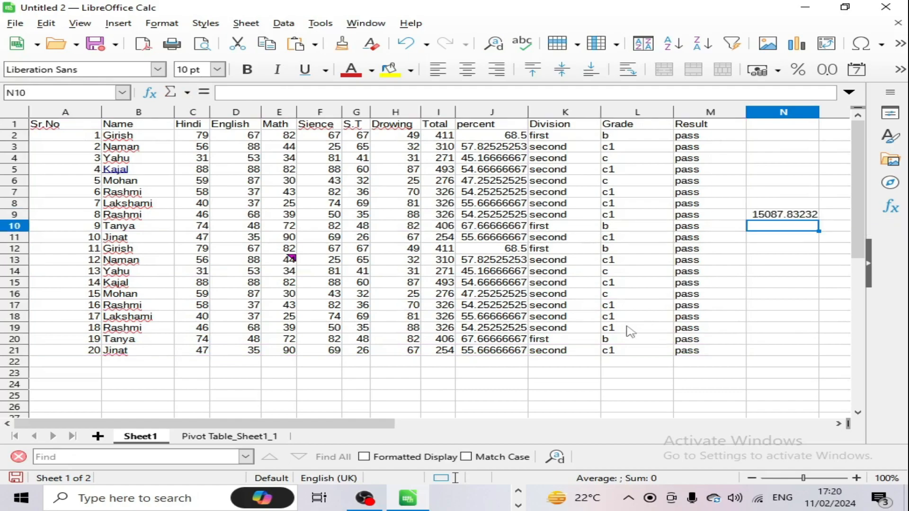
Step: Select the marks table A1:M21 again
{"action": "scroll", "coordinate": [631, 331], "scroll_direction": "down", "scroll_amount": 1}
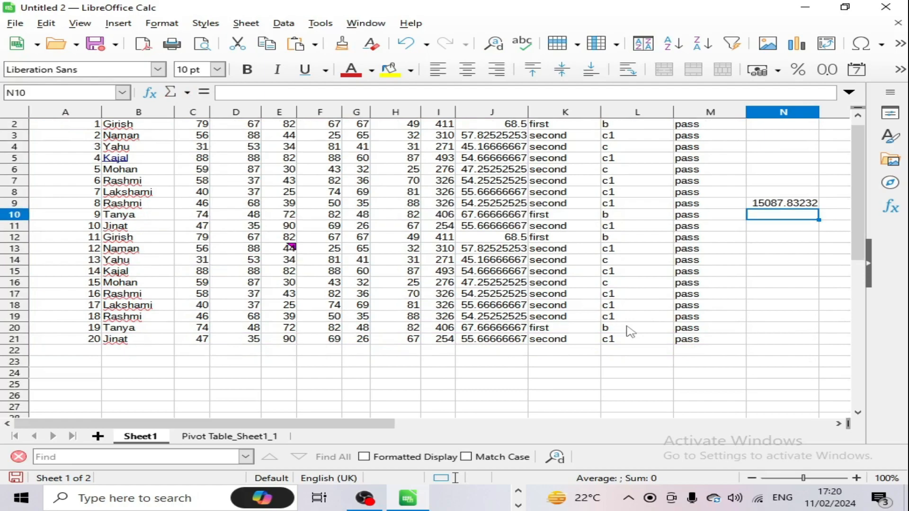
{"action": "key", "text": "Down"}
{"action": "key", "text": "Down"}
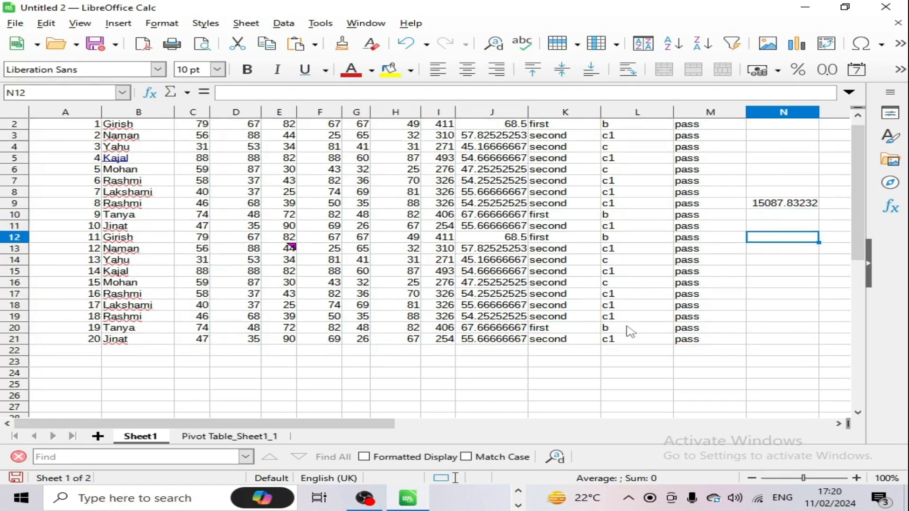
{"action": "scroll", "coordinate": [613, 283], "scroll_direction": "up", "scroll_amount": 1}
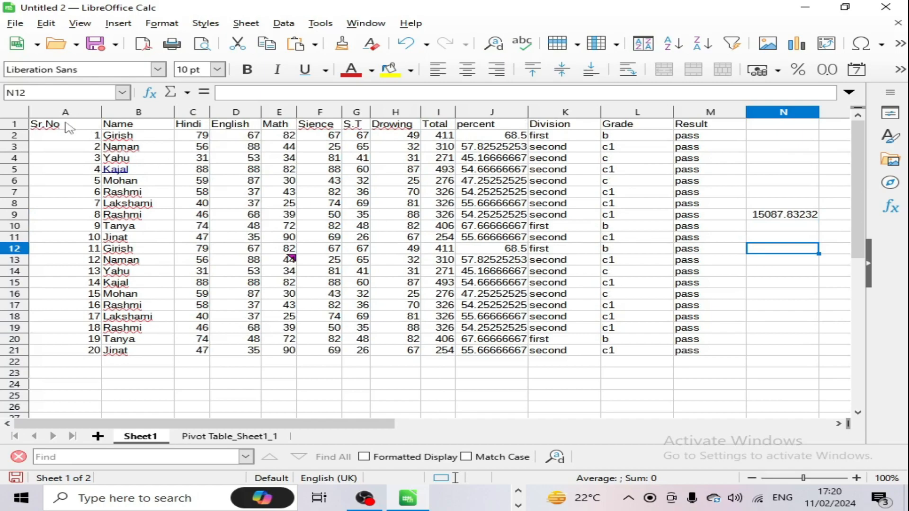
{"action": "left_click_drag", "start_coordinate": [66, 126], "coordinate": [687, 359]}
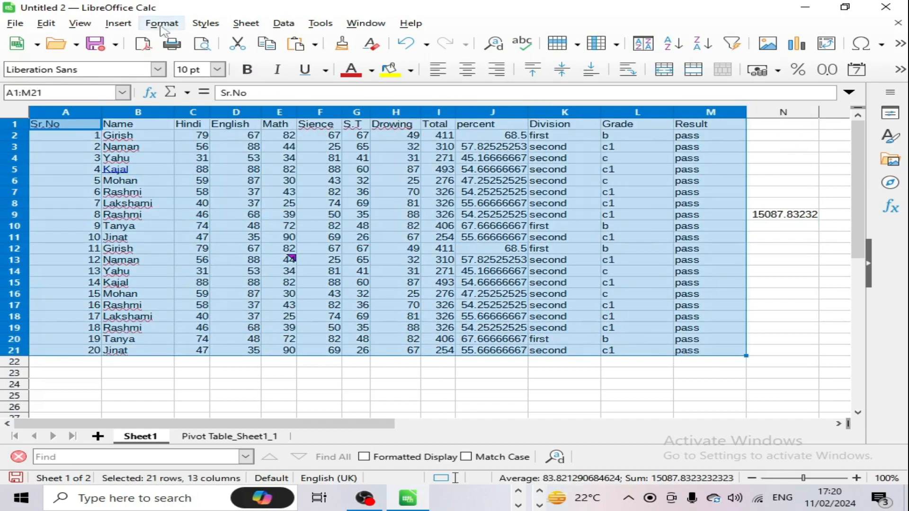
Step: Check the empty named-range list, then name the A1:M21 range 'te' in the Name Box
{"action": "left_click", "coordinate": [118, 23]}
{"action": "left_click", "coordinate": [168, 166]}
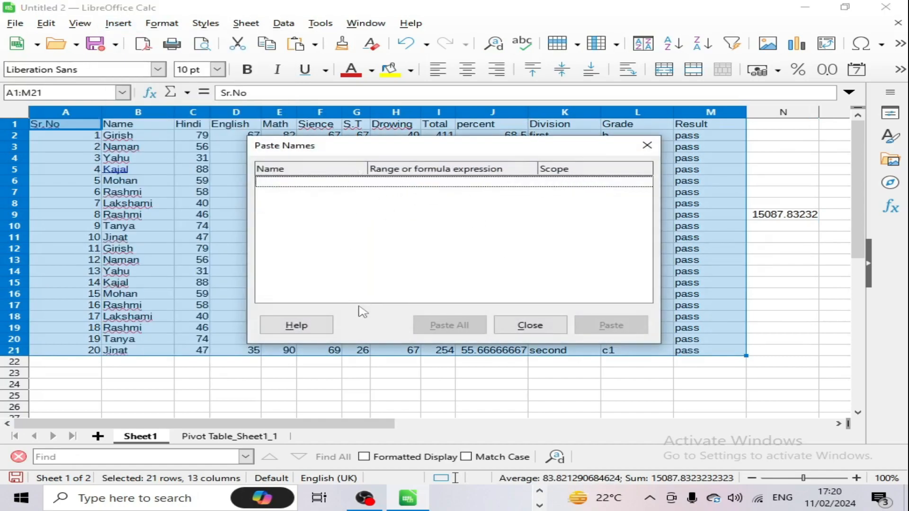
{"action": "left_click", "coordinate": [647, 145]}
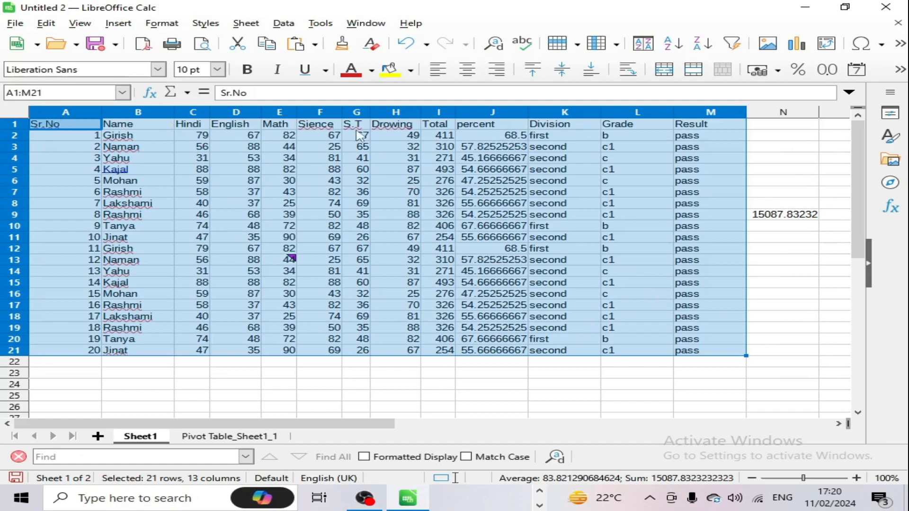
{"action": "left_click", "coordinate": [44, 93]}
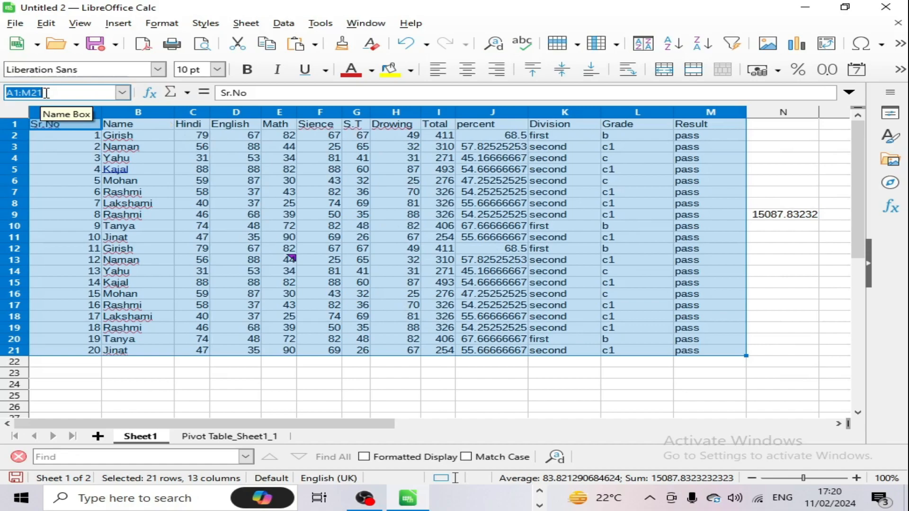
{"action": "type", "text": "teena"}
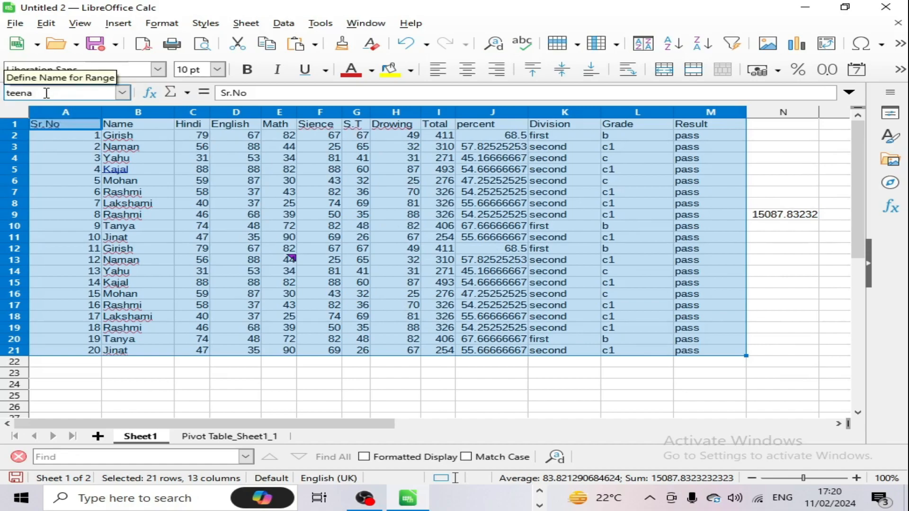
{"action": "key", "text": "Return"}
{"action": "left_click", "coordinate": [752, 194]}
Step: Enter =sum(teena) in N12, which returns #NAME?, and cancel the Delete Contents prompt
{"action": "left_click", "coordinate": [595, 240]}
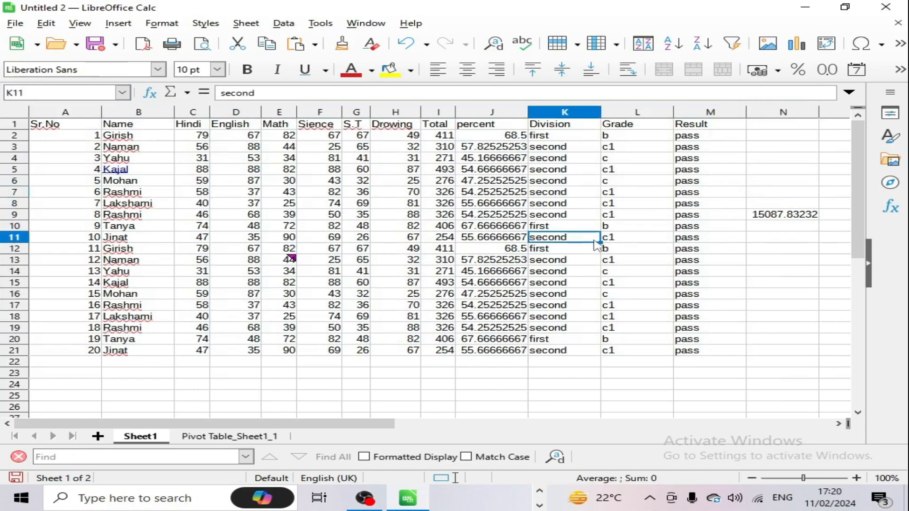
{"action": "left_click", "coordinate": [795, 249]}
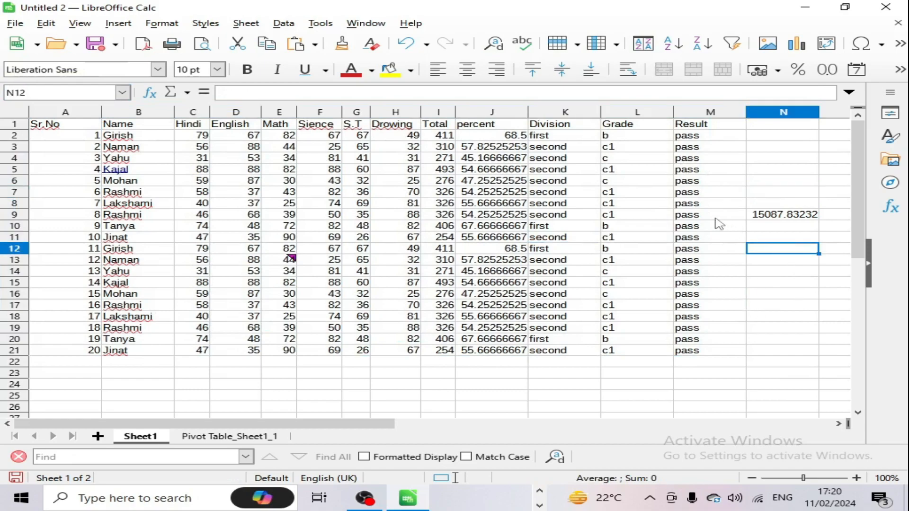
{"action": "type", "text": "=sum"}
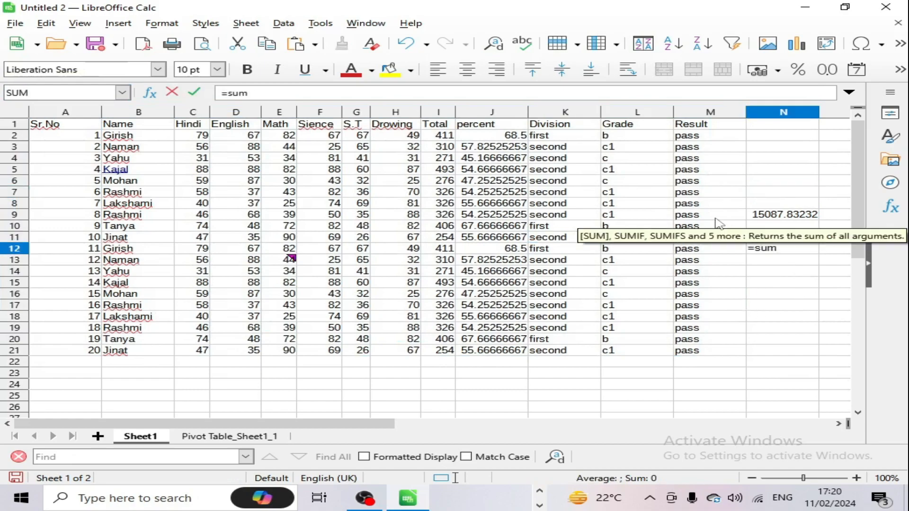
{"action": "type", "text": "(tee"}
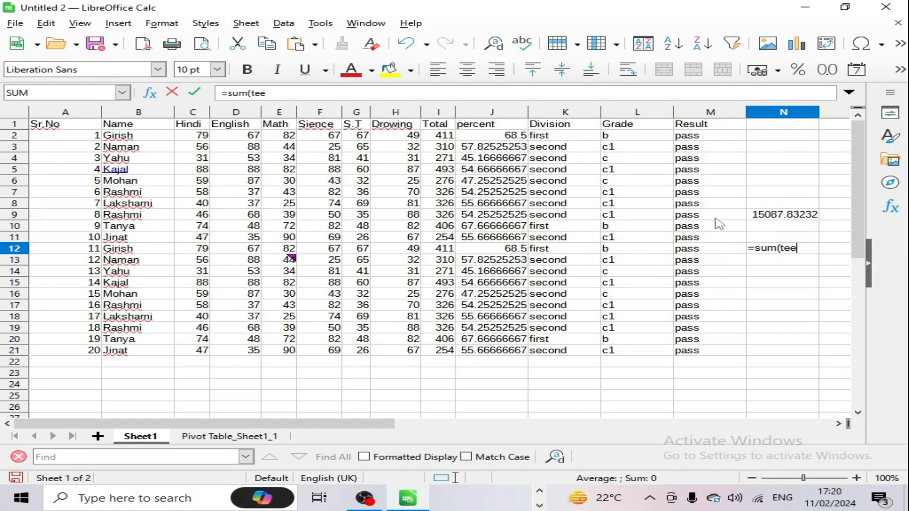
{"action": "type", "text": "na)"}
{"action": "key", "text": "Return"}
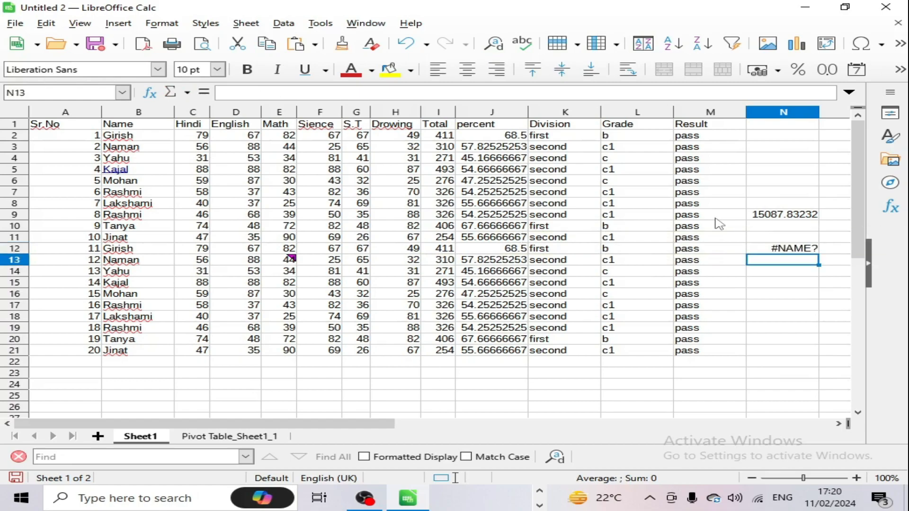
{"action": "key", "text": "BackSpace"}
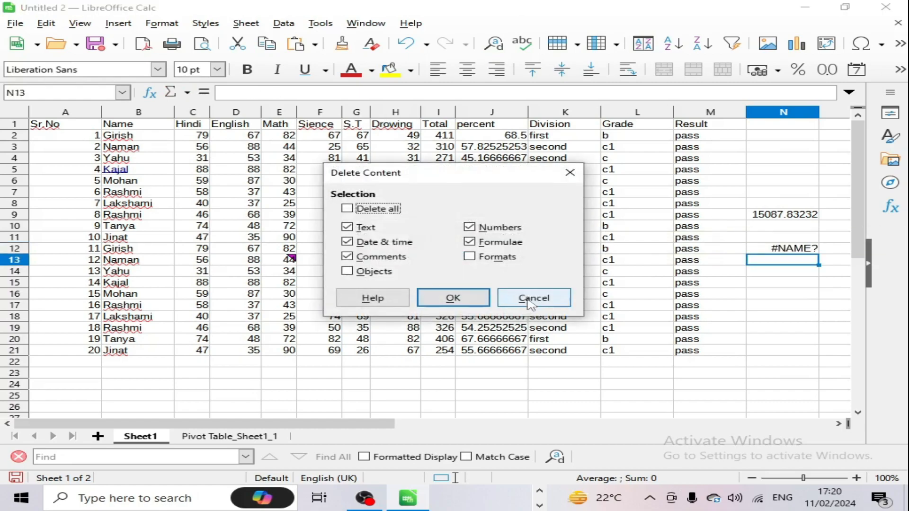
{"action": "left_click", "coordinate": [532, 298]}
{"action": "key", "text": "Up"}
Step: Clear the #NAME? error from N12 and name the A1:M21 range 'teena'
{"action": "key", "text": "Delete"}
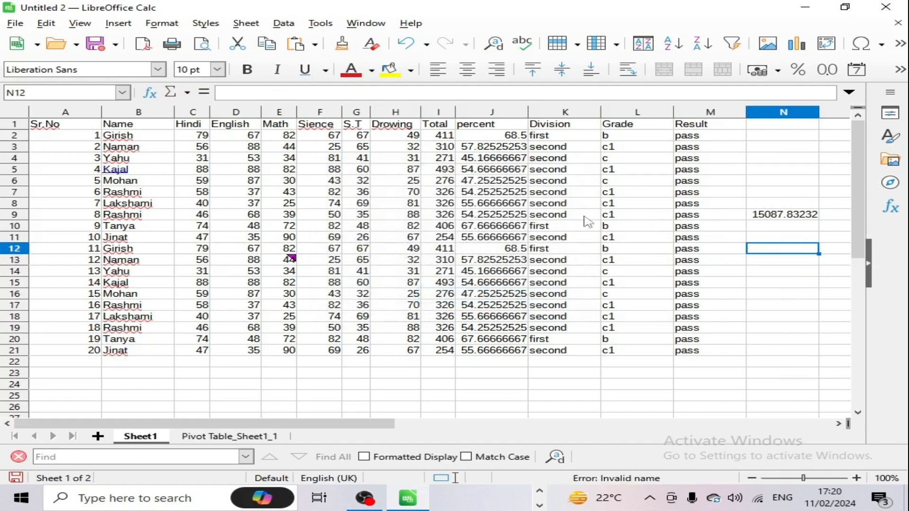
{"action": "left_click_drag", "start_coordinate": [71, 126], "coordinate": [686, 356]}
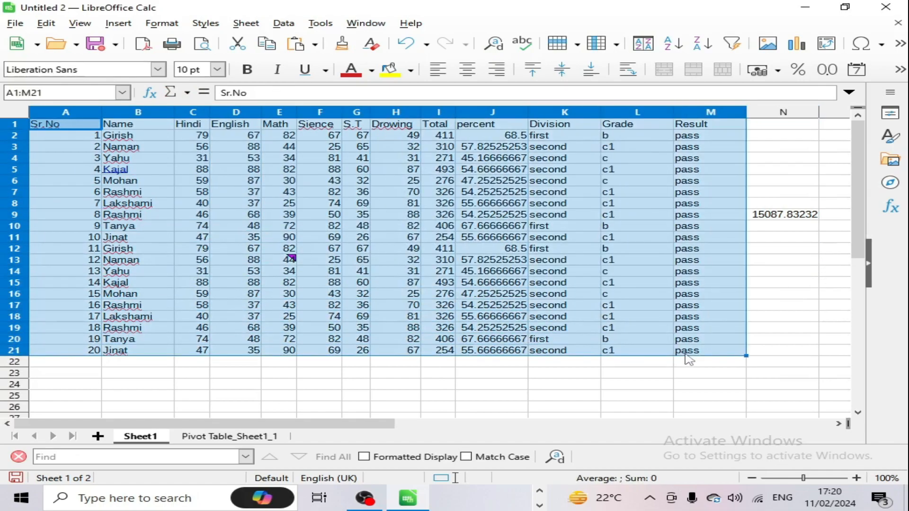
{"action": "left_click", "coordinate": [67, 93]}
{"action": "type", "text": "t"}
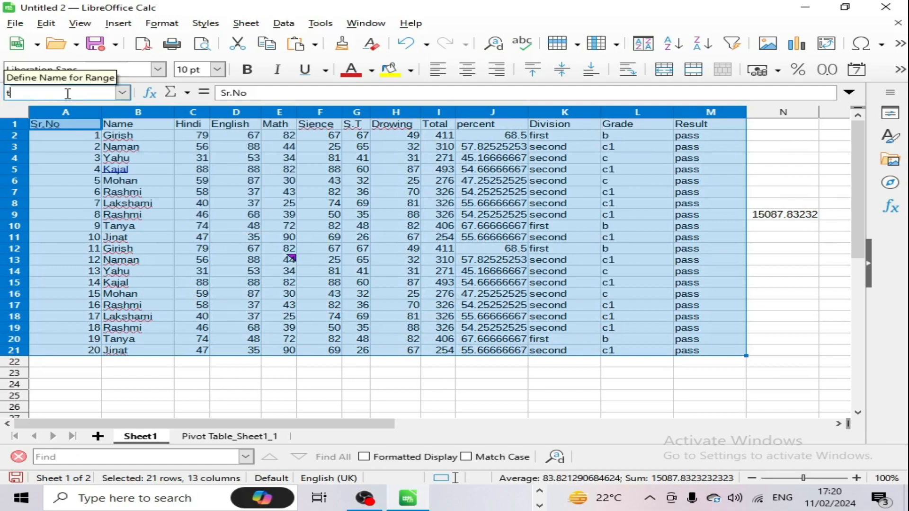
{"action": "type", "text": "eena"}
{"action": "key", "text": "Return"}
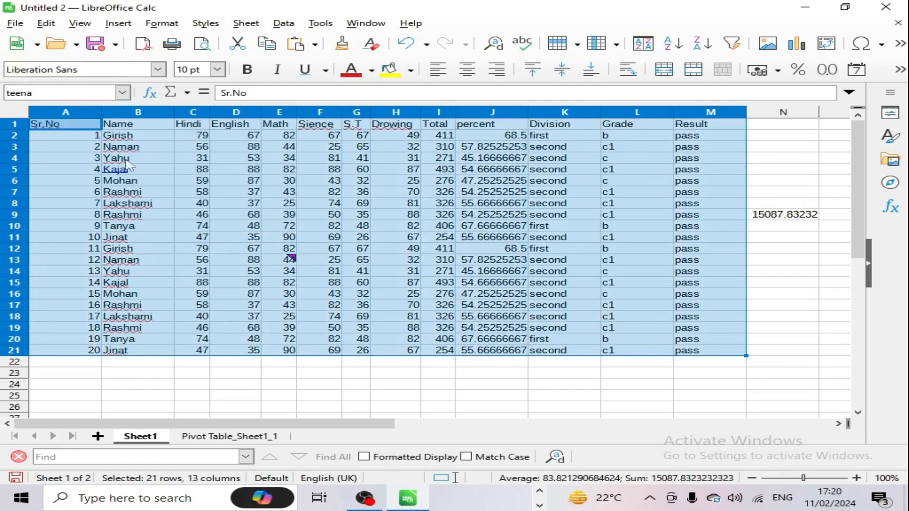
Step: Enter =sum(teena) in N11, giving 15087.83232
{"action": "left_click", "coordinate": [188, 194]}
{"action": "left_click", "coordinate": [771, 237]}
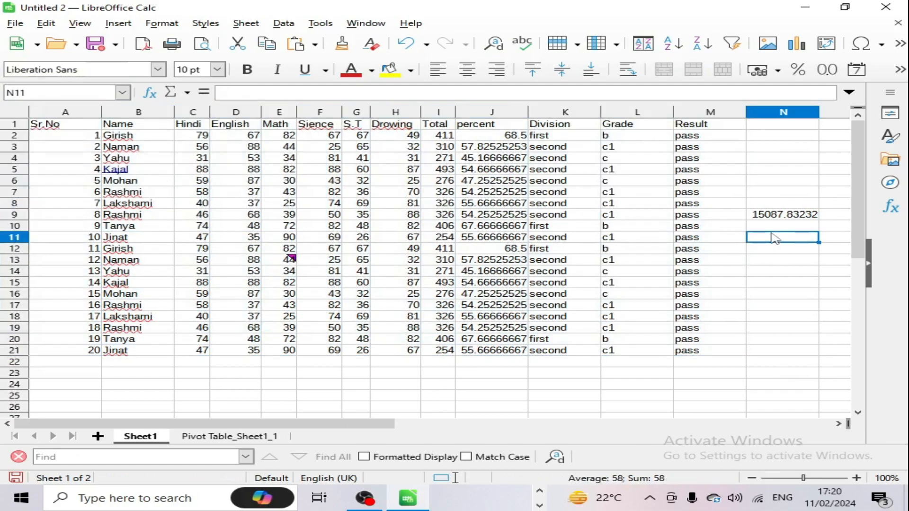
{"action": "type", "text": "=sum"}
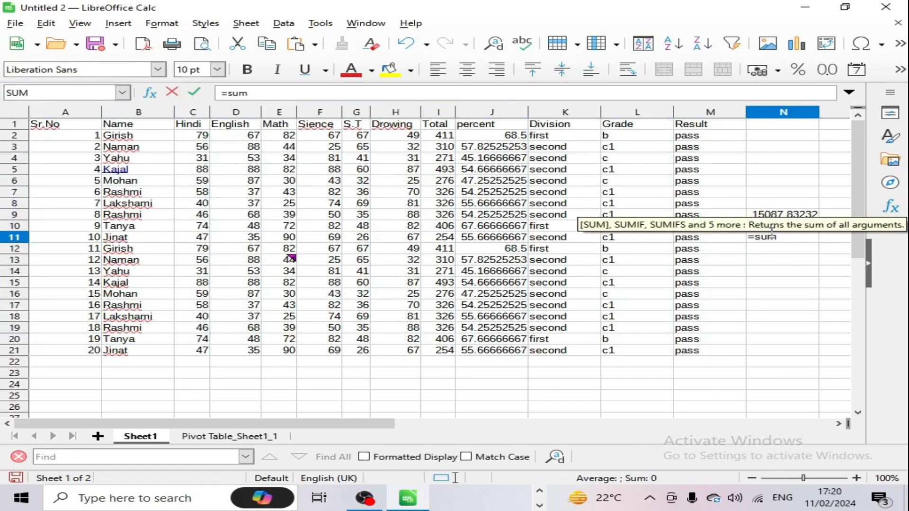
{"action": "type", "text": "(teena"}
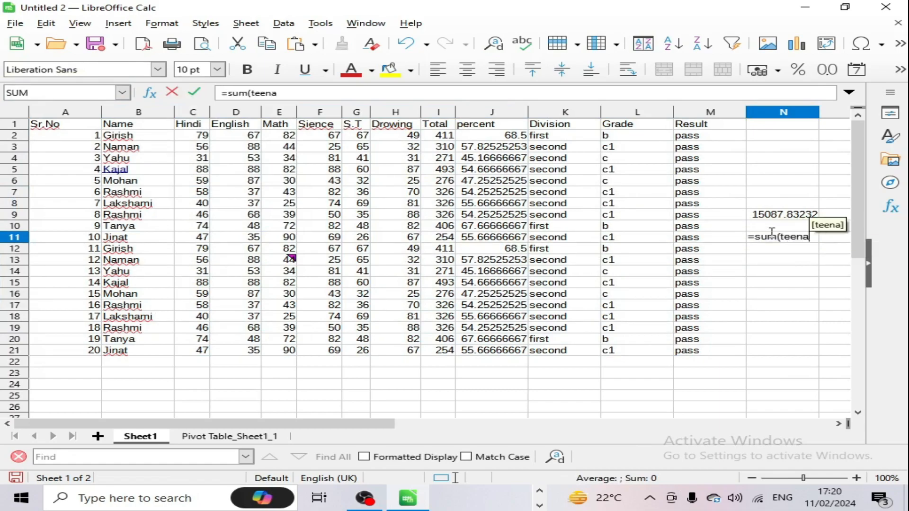
{"action": "type", "text": ")"}
{"action": "key", "text": "Return"}
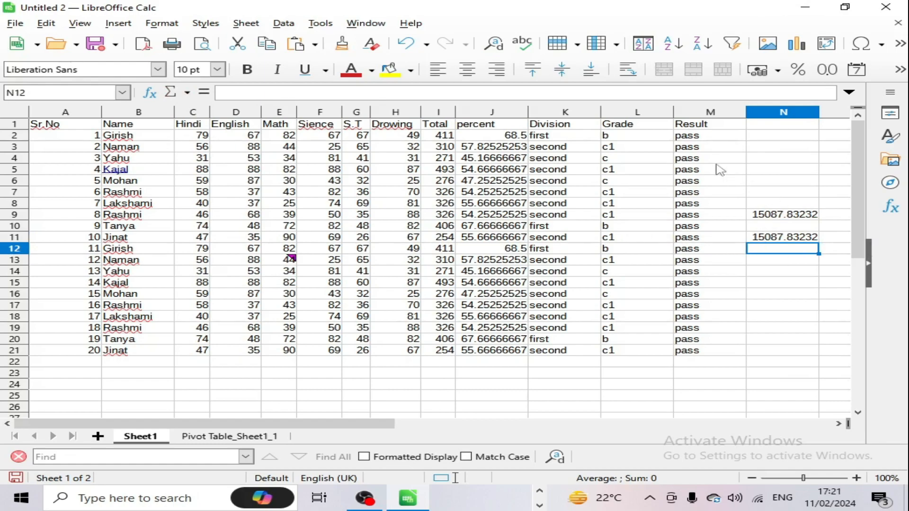
{"action": "left_click", "coordinate": [696, 149]}
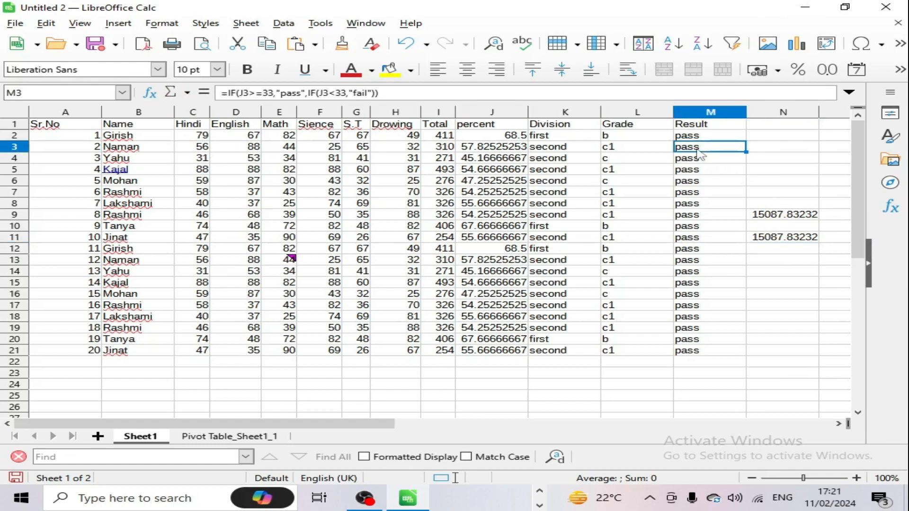
Step: Review the teena entry in the named-ranges list without pasting, then select A21
{"action": "left_click", "coordinate": [795, 261]}
{"action": "left_click", "coordinate": [113, 25]}
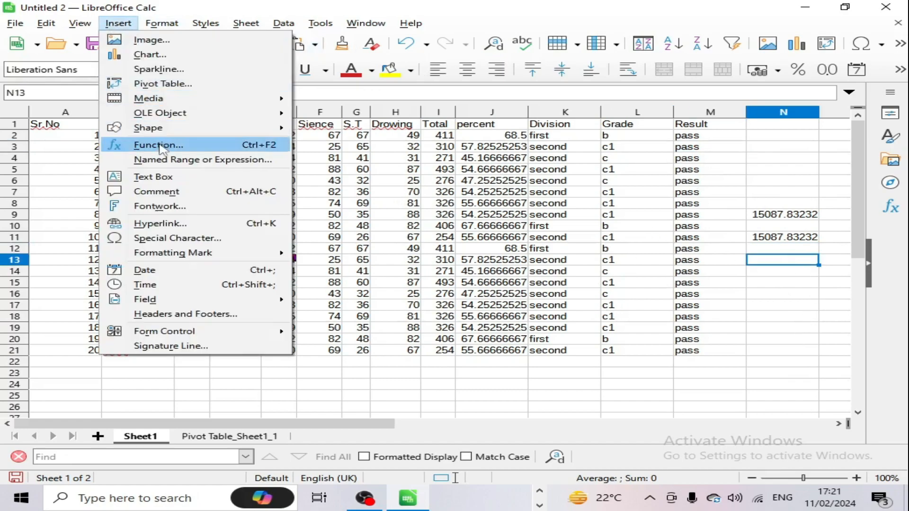
{"action": "left_click", "coordinate": [180, 159]}
{"action": "left_click", "coordinate": [425, 187]}
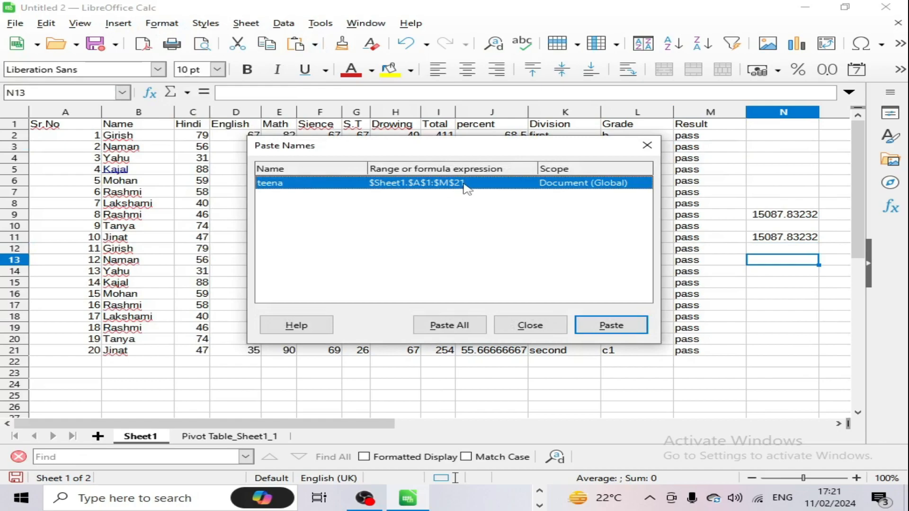
{"action": "left_click", "coordinate": [551, 331]}
{"action": "left_click", "coordinate": [410, 260]}
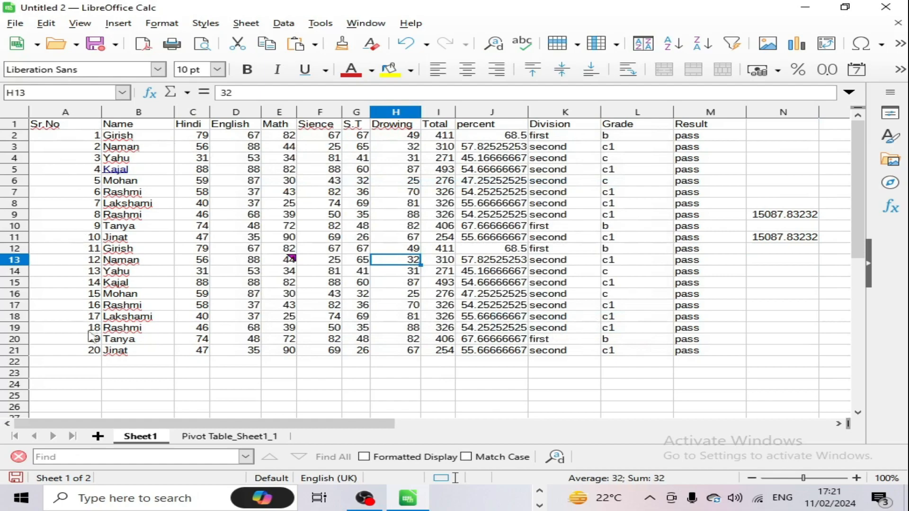
{"action": "left_click", "coordinate": [93, 350]}
{"action": "scroll", "coordinate": [131, 324], "scroll_direction": "down", "scroll_amount": 4}
Step: Fill serial numbers 21–37 and row 21's marks C21:M21 down to row 38
{"action": "left_click_drag", "start_coordinate": [101, 220], "coordinate": [93, 421]}
{"action": "left_click", "coordinate": [244, 361]}
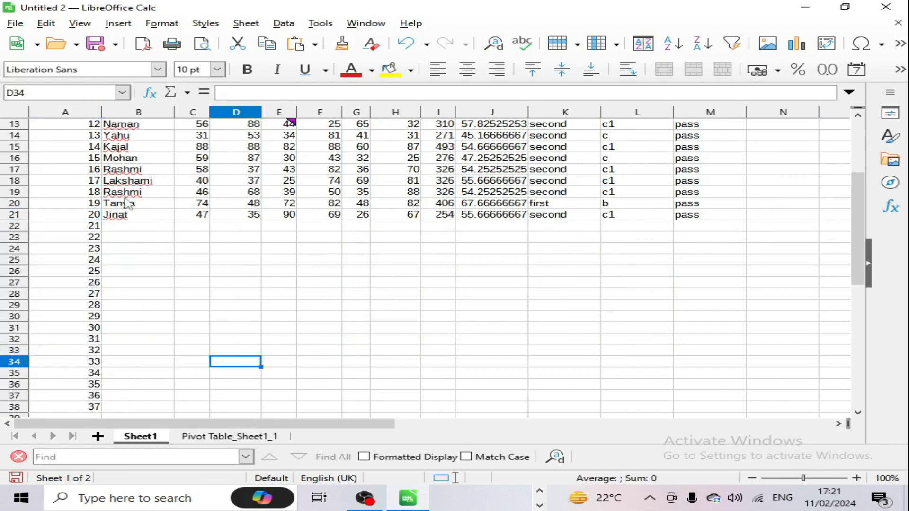
{"action": "left_click_drag", "start_coordinate": [194, 217], "coordinate": [734, 378]}
{"action": "scroll", "coordinate": [779, 296], "scroll_direction": "up", "scroll_amount": 4}
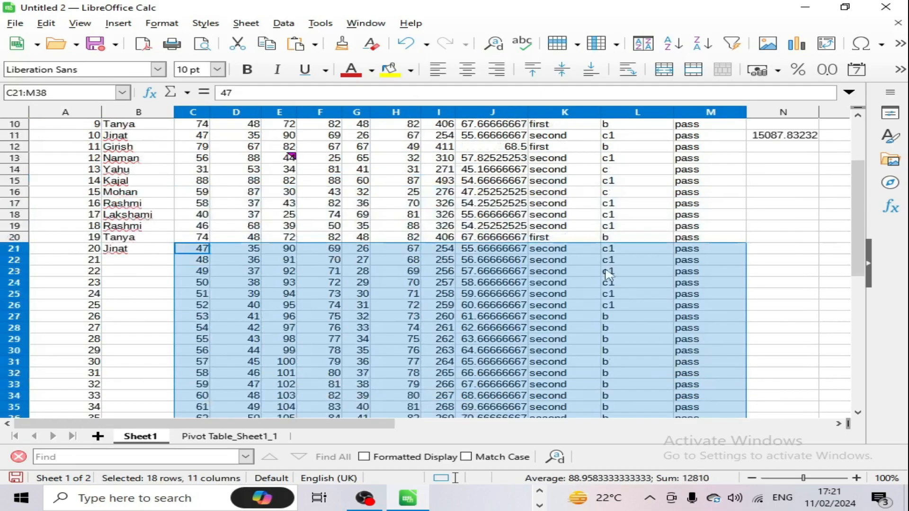
Step: Type =sum(teena) into cell N13
{"action": "left_click", "coordinate": [795, 260]}
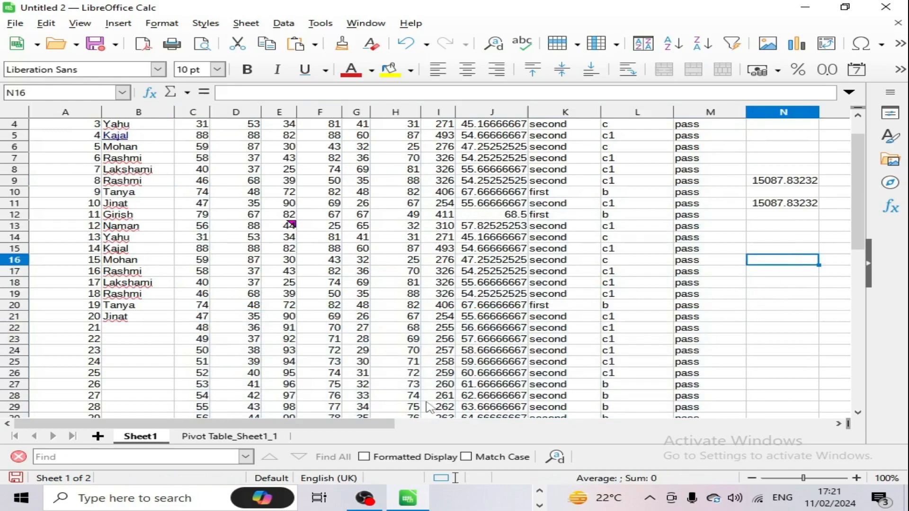
{"action": "left_click", "coordinate": [777, 230]}
{"action": "type", "text": "=s"}
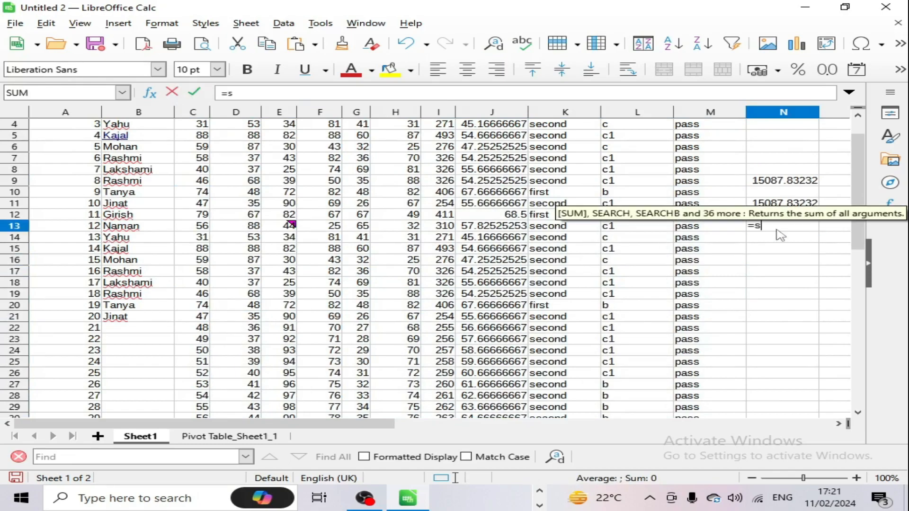
{"action": "type", "text": "um("}
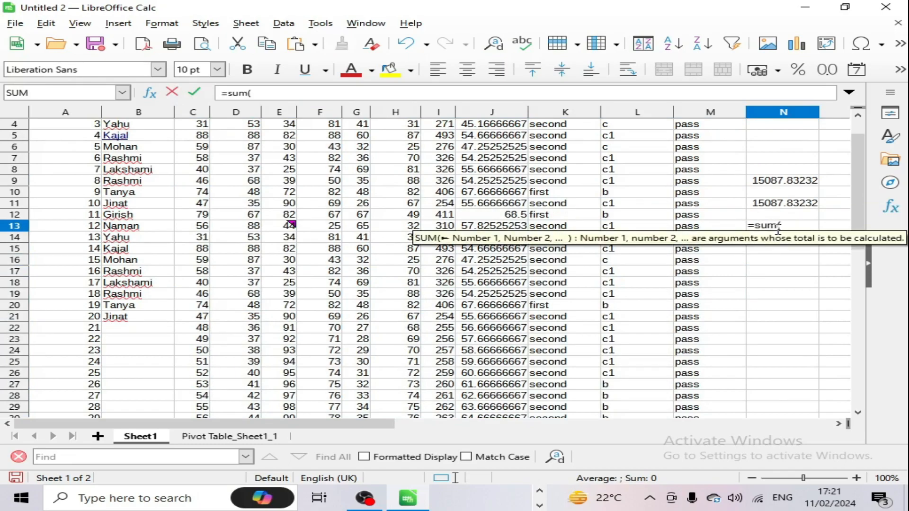
{"action": "type", "text": "teena"}
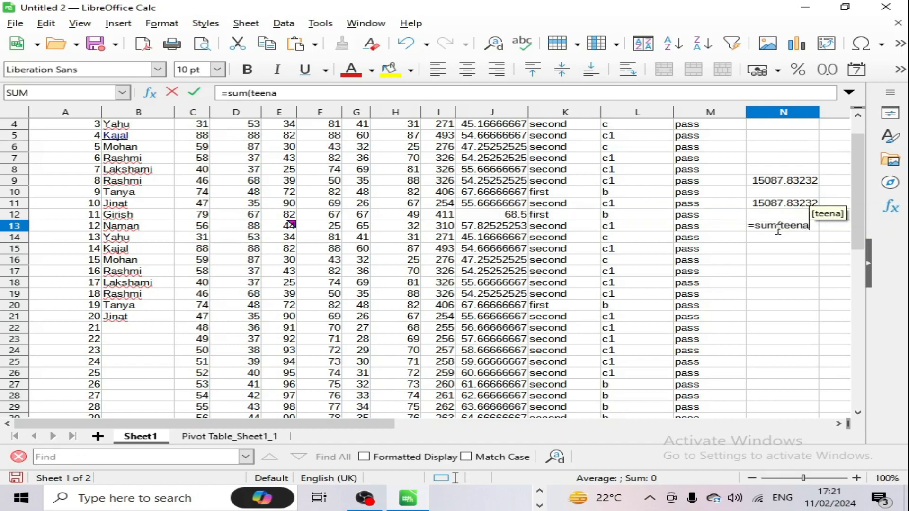
{"action": "type", "text": ")"}
Step: Commit the N13 total, then delete N10:N15 so only N9's 15087.83232 remains
{"action": "key", "text": "Return"}
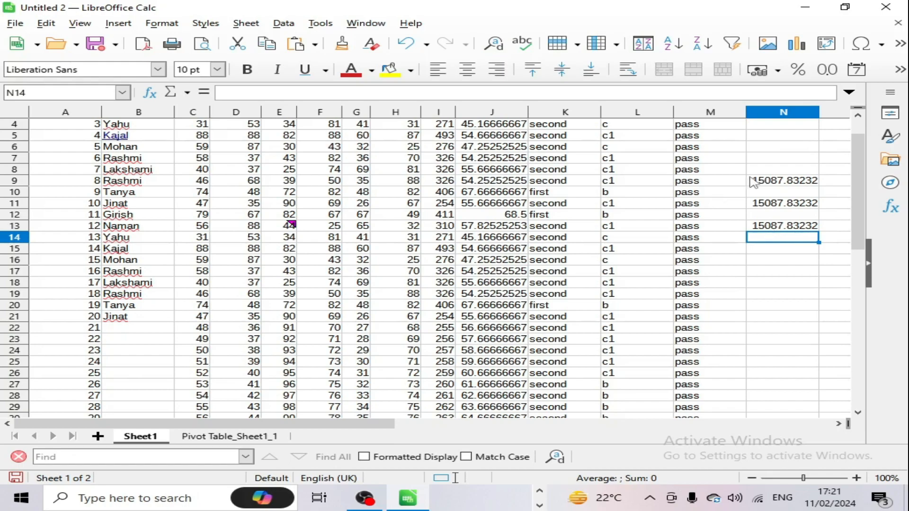
{"action": "left_click_drag", "start_coordinate": [767, 195], "coordinate": [785, 248]}
{"action": "key", "text": "Delete"}
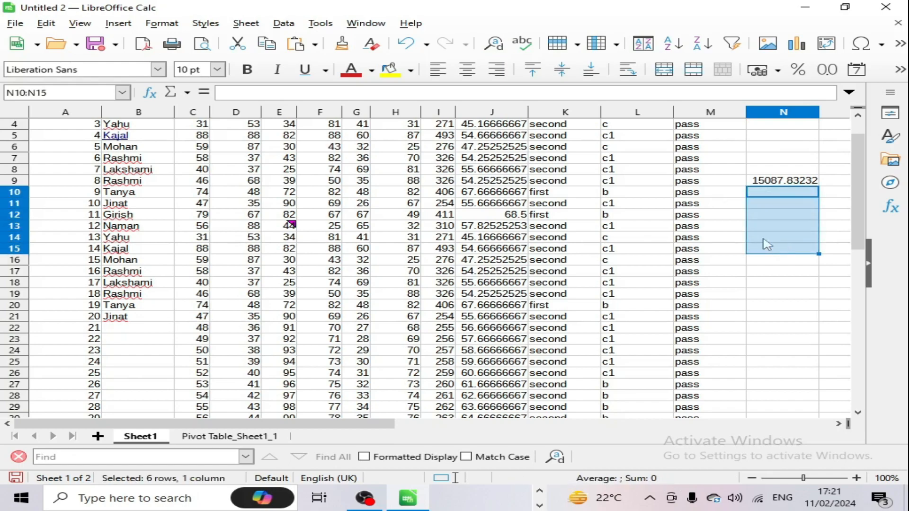
{"action": "left_click", "coordinate": [689, 230]}
{"action": "left_click", "coordinate": [783, 259]}
{"action": "scroll", "coordinate": [301, 190], "scroll_direction": "up", "scroll_amount": 1}
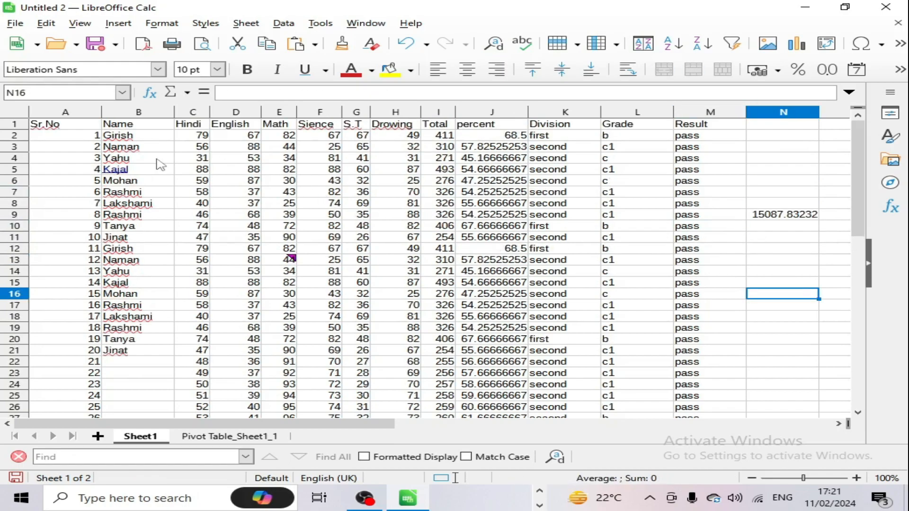
{"action": "scroll", "coordinate": [183, 371], "scroll_direction": "down", "scroll_amount": 19}
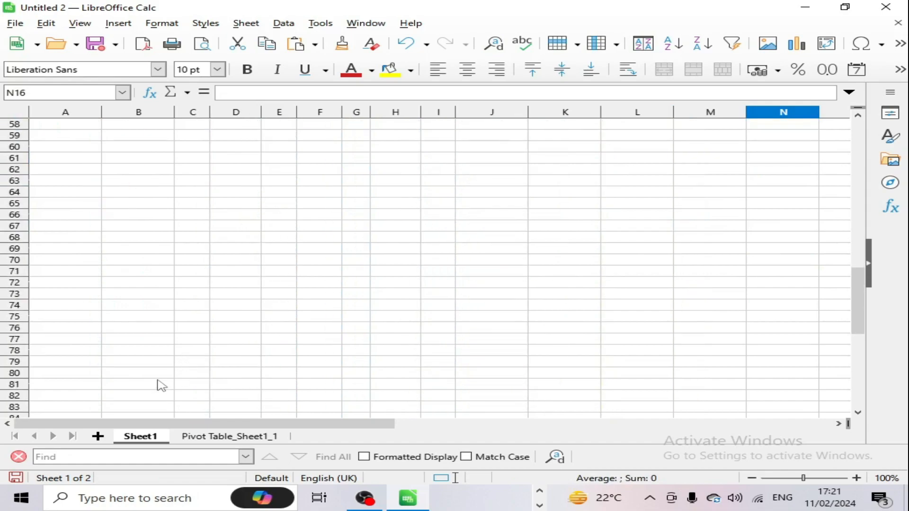
{"action": "scroll", "coordinate": [162, 385], "scroll_direction": "up", "scroll_amount": 19}
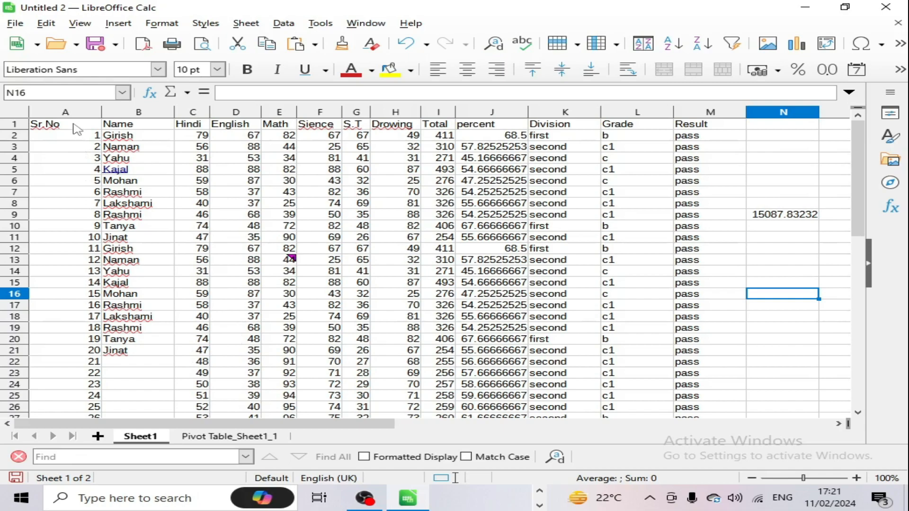
Step: Select columns A through M and name them 'ratna' in the Name Box
{"action": "left_click_drag", "start_coordinate": [77, 129], "coordinate": [696, 364]}
{"action": "scroll", "coordinate": [189, 173], "scroll_direction": "down", "scroll_amount": 9}
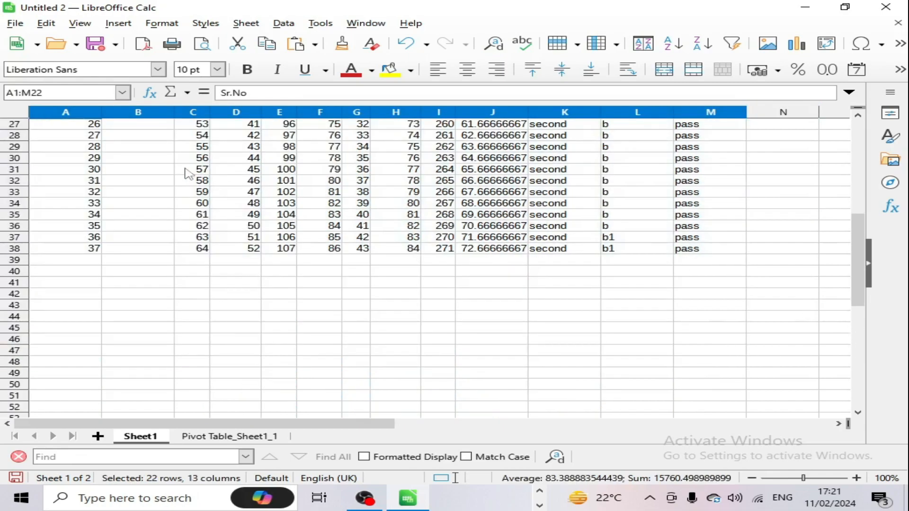
{"action": "left_click", "coordinate": [248, 262]}
{"action": "scroll", "coordinate": [239, 267], "scroll_direction": "up", "scroll_amount": 9}
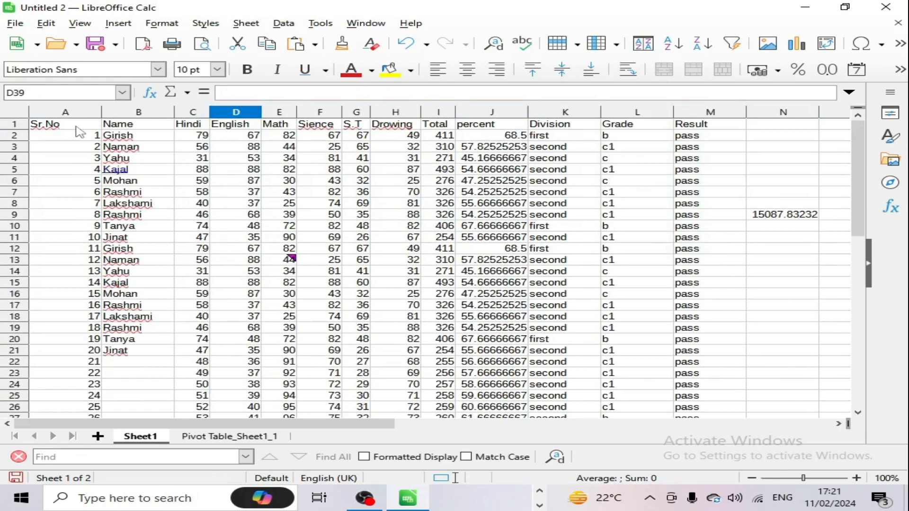
{"action": "left_click_drag", "start_coordinate": [66, 112], "coordinate": [695, 133]}
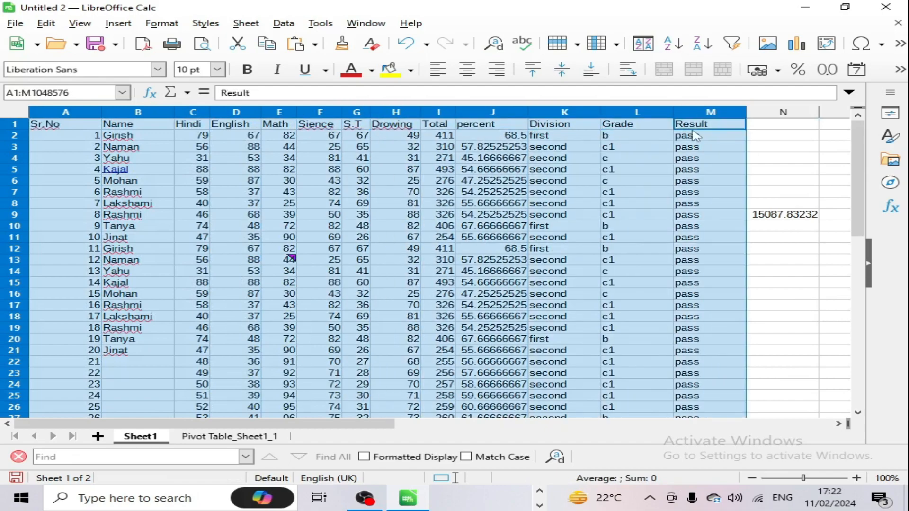
{"action": "left_click_drag", "start_coordinate": [858, 234], "coordinate": [878, 234]}
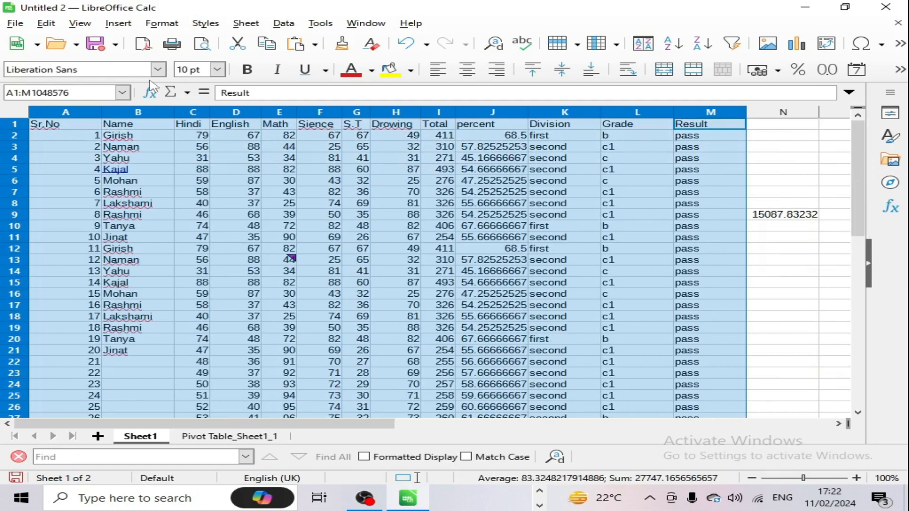
{"action": "left_click", "coordinate": [95, 92]}
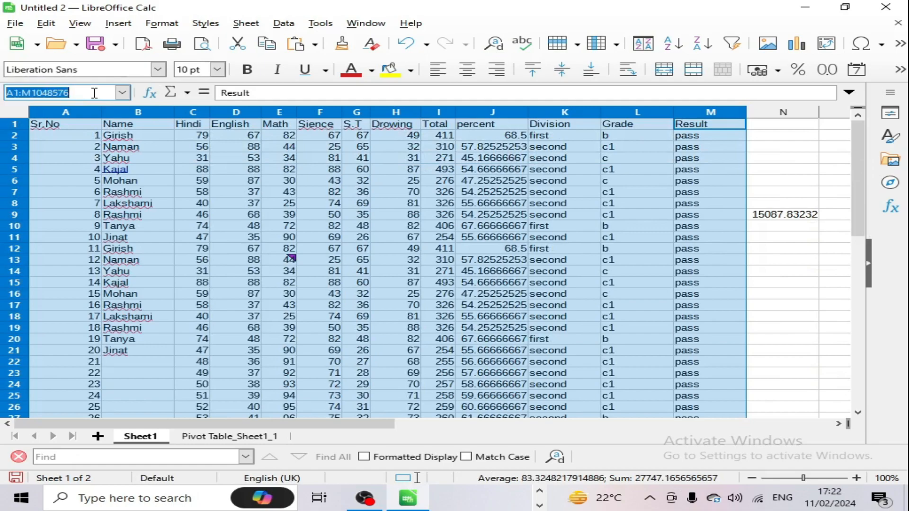
{"action": "type", "text": "ratna"}
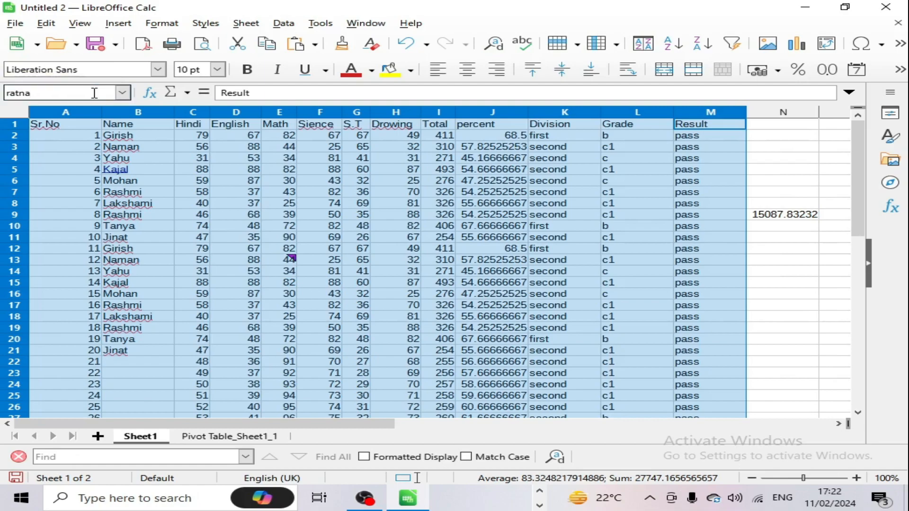
Step: Enter =sum(ratna) in N12, giving 27747.16566, and review the named-ranges list
{"action": "left_click", "coordinate": [783, 249]}
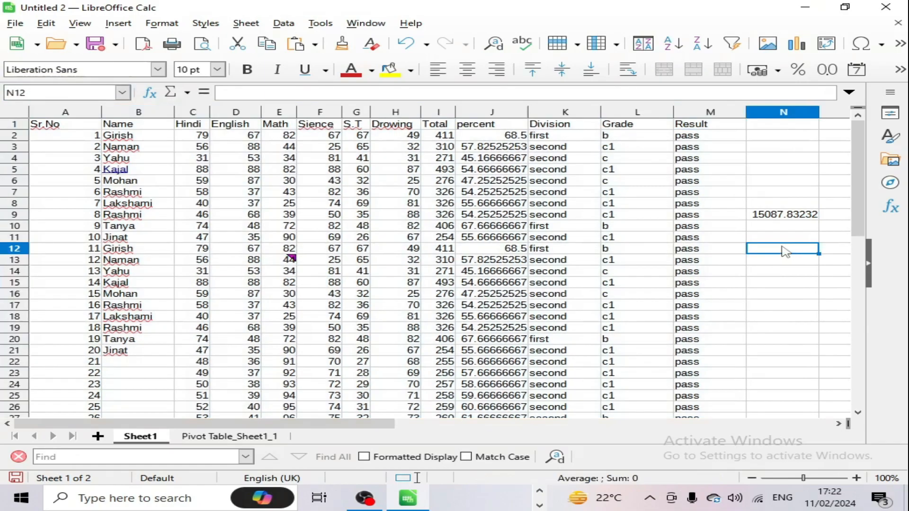
{"action": "type", "text": "=sum"}
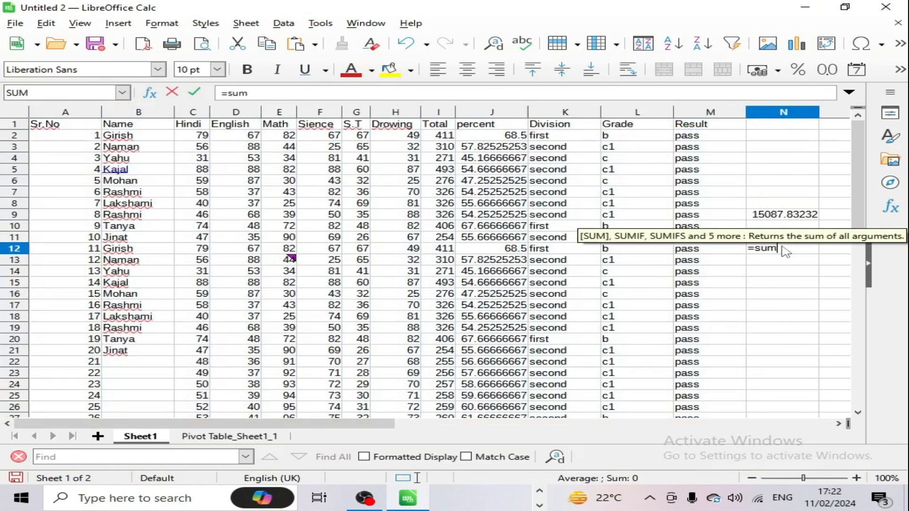
{"action": "type", "text": "(ratna"}
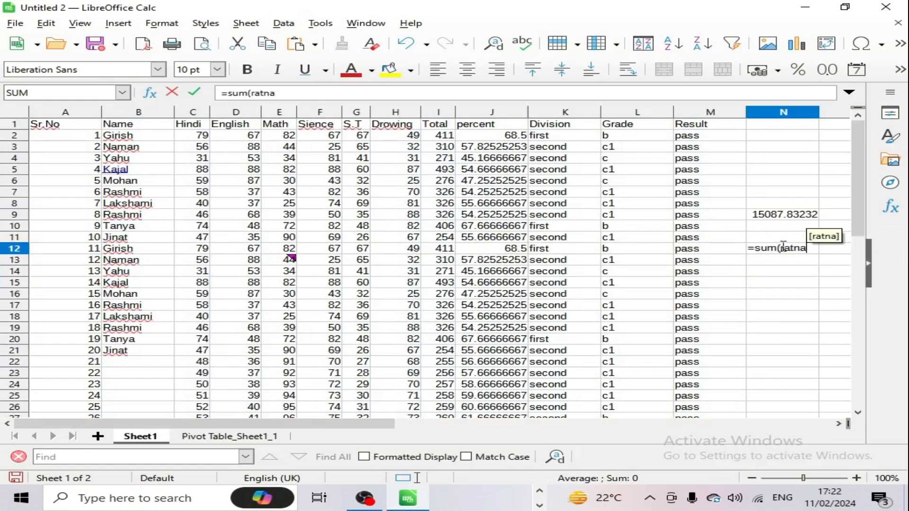
{"action": "key", "text": "Return"}
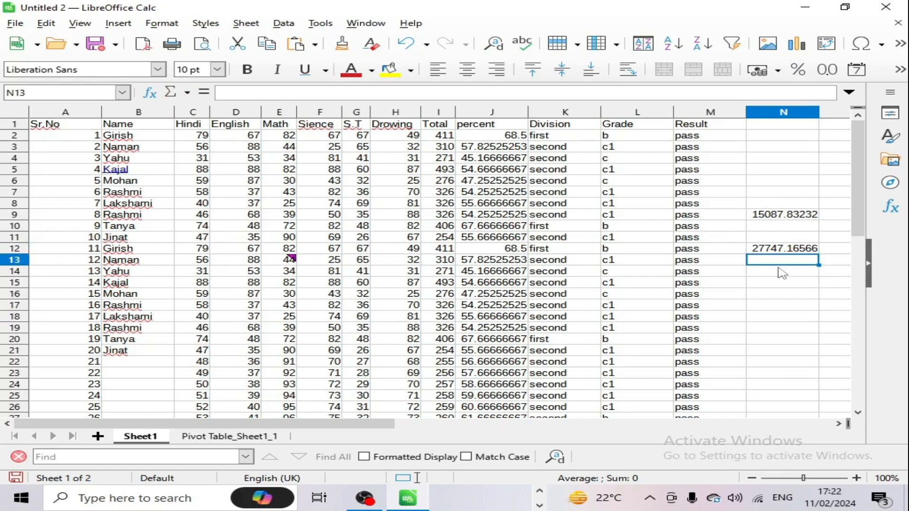
{"action": "left_click", "coordinate": [118, 23]}
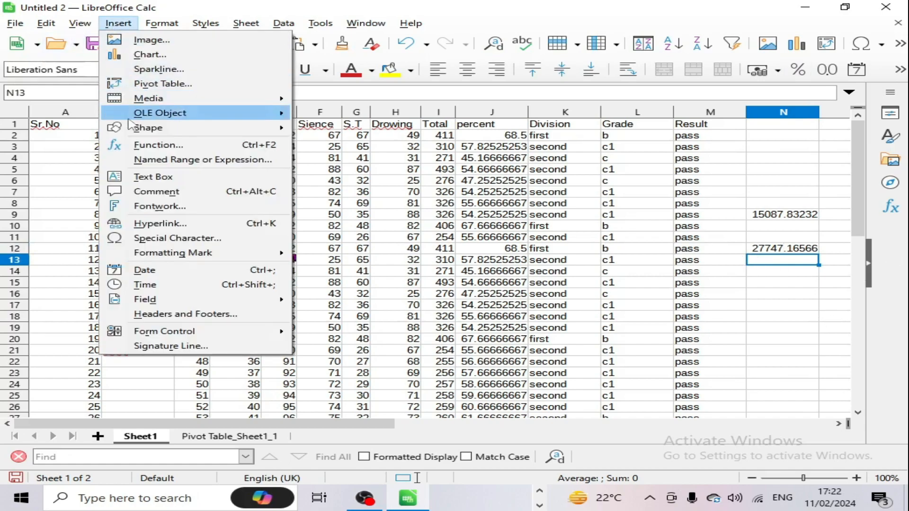
{"action": "left_click", "coordinate": [190, 156]}
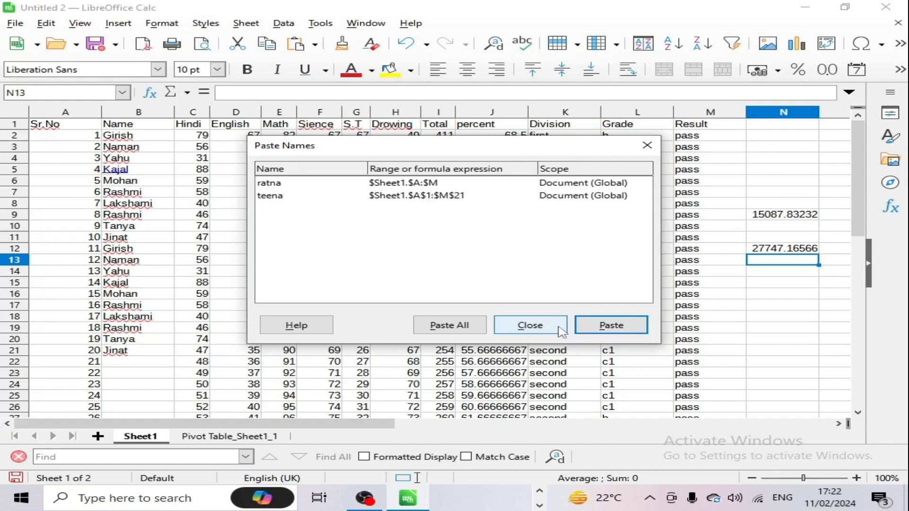
{"action": "left_click", "coordinate": [529, 325]}
{"action": "left_click", "coordinate": [437, 271]}
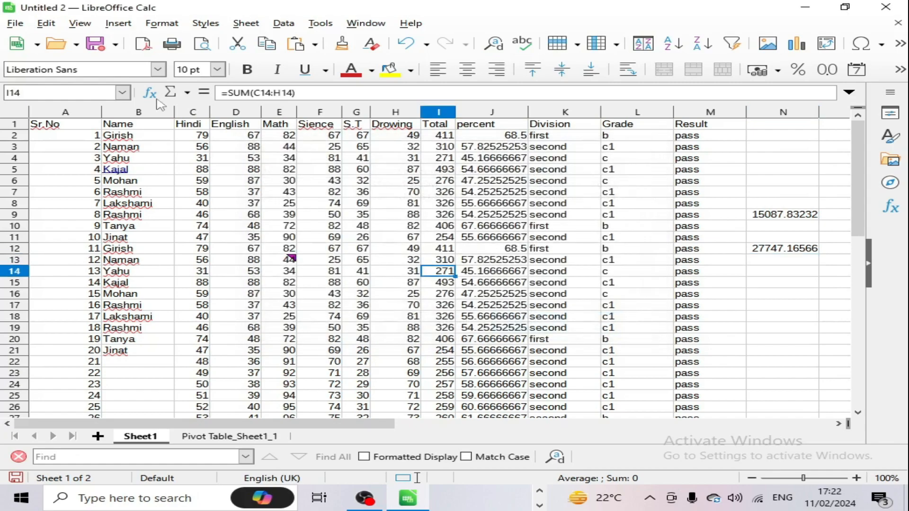
Step: Insert a text box over D40:K51 below the table reading 'Cic computer'
{"action": "left_click", "coordinate": [118, 23]}
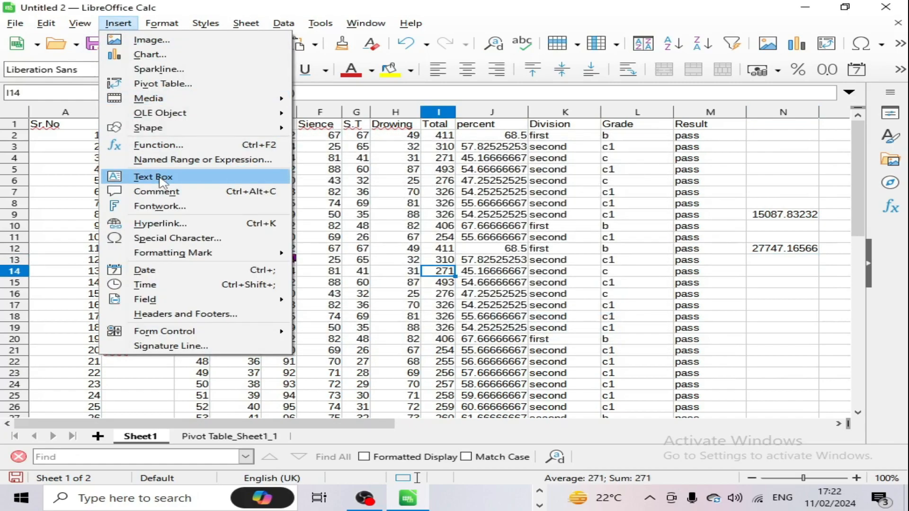
{"action": "left_click", "coordinate": [355, 227]}
{"action": "scroll", "coordinate": [371, 249], "scroll_direction": "down", "scroll_amount": 10}
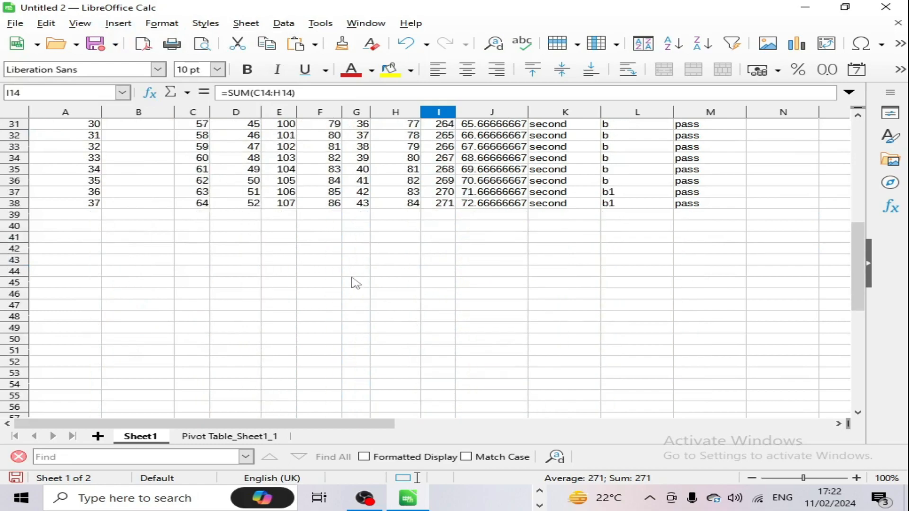
{"action": "scroll", "coordinate": [355, 283], "scroll_direction": "up", "scroll_amount": 4}
{"action": "scroll", "coordinate": [351, 286], "scroll_direction": "down", "scroll_amount": 3}
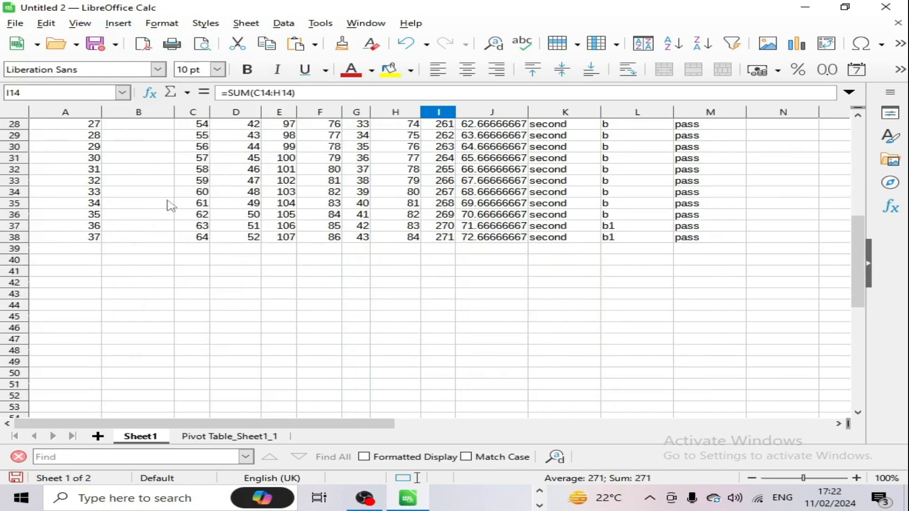
{"action": "left_click", "coordinate": [118, 23]}
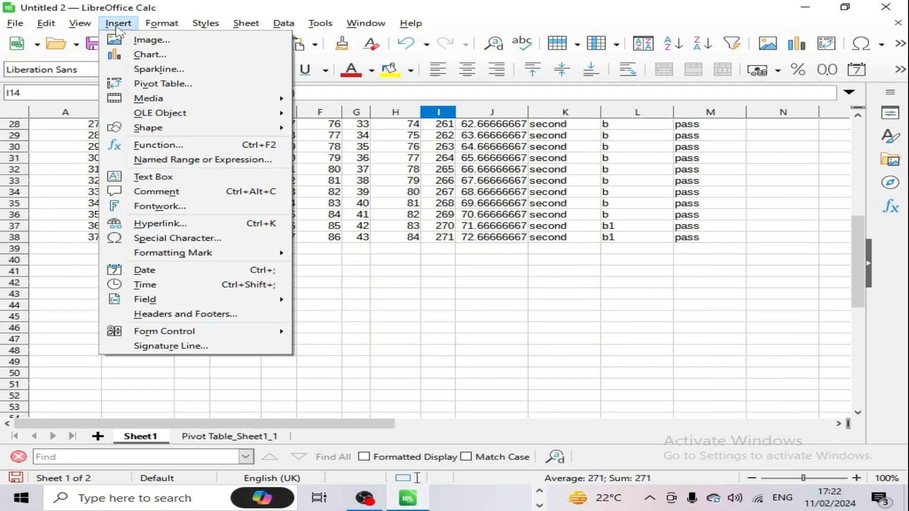
{"action": "left_click", "coordinate": [153, 176]}
{"action": "left_click_drag", "start_coordinate": [237, 261], "coordinate": [626, 385]}
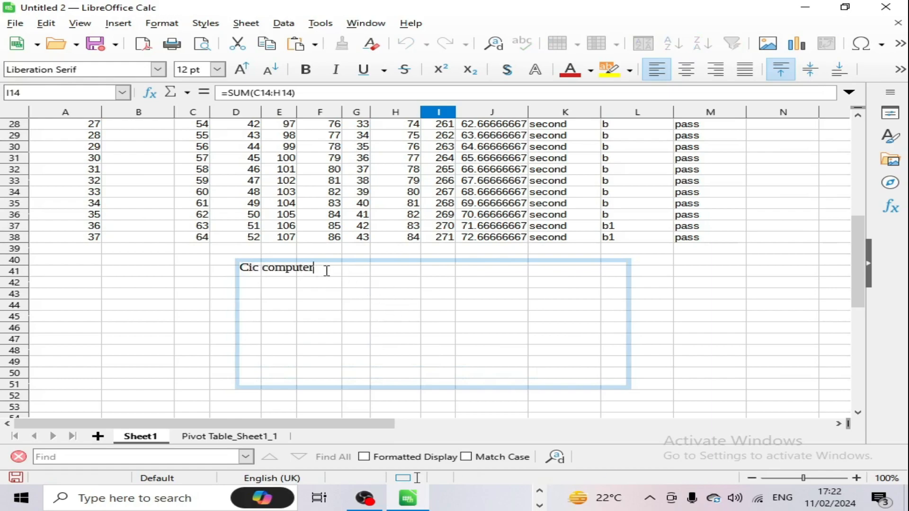
Step: Format the 'Cic computer' text with outline, shadow, bold and 21 pt size
{"action": "left_click_drag", "start_coordinate": [327, 271], "coordinate": [209, 269]}
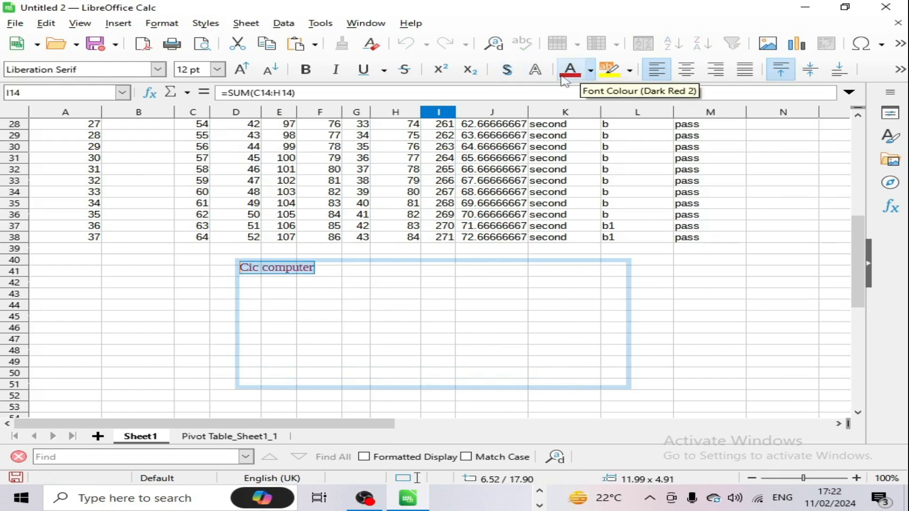
{"action": "left_click", "coordinate": [535, 69]}
{"action": "left_click", "coordinate": [506, 70]}
{"action": "left_click", "coordinate": [470, 71]}
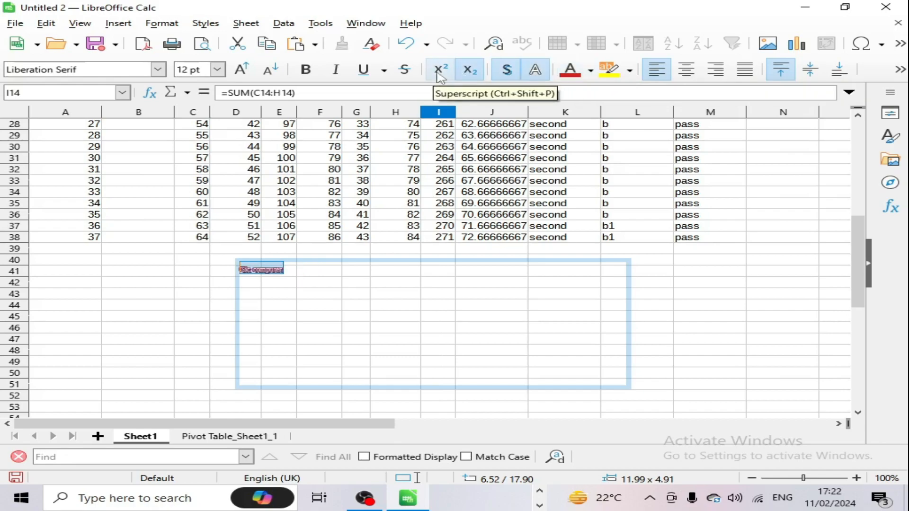
{"action": "left_click", "coordinate": [440, 75]}
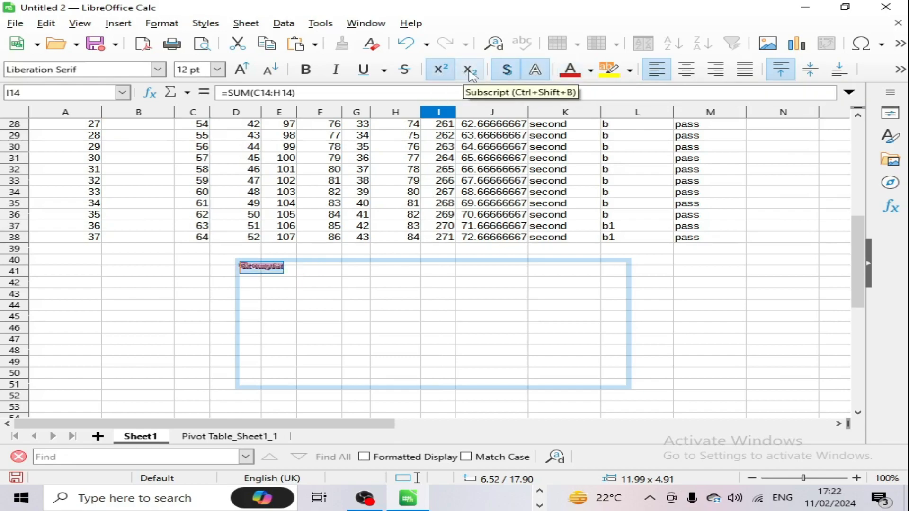
{"action": "left_click", "coordinate": [403, 71]}
{"action": "left_click", "coordinate": [440, 71]}
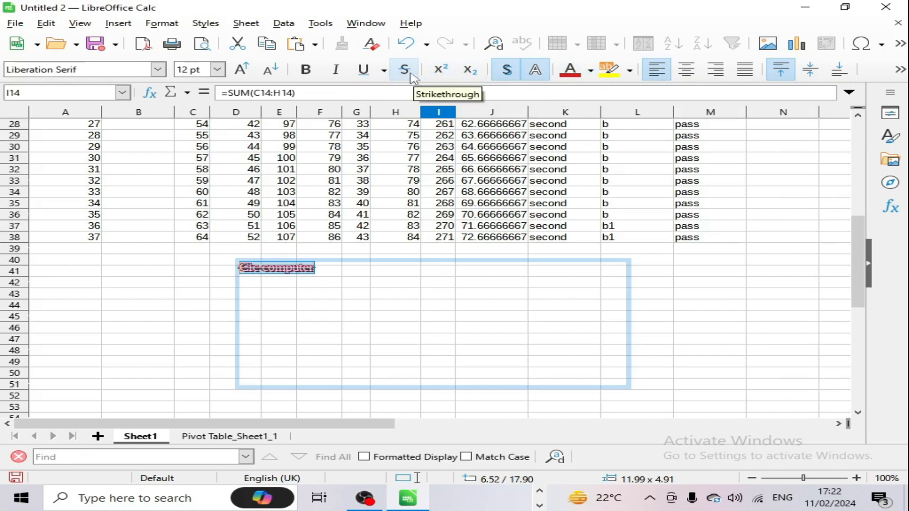
{"action": "left_click", "coordinate": [306, 69]}
{"action": "left_click", "coordinate": [243, 71]}
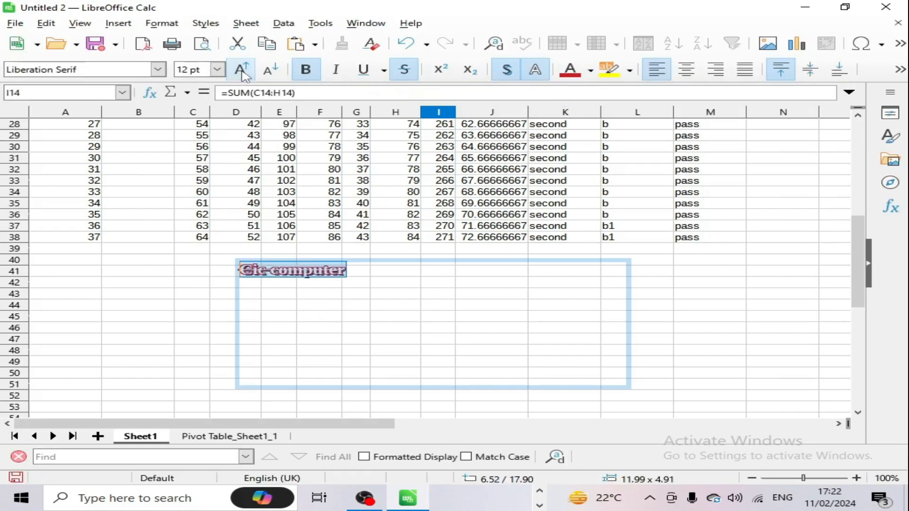
{"action": "left_click", "coordinate": [242, 71]}
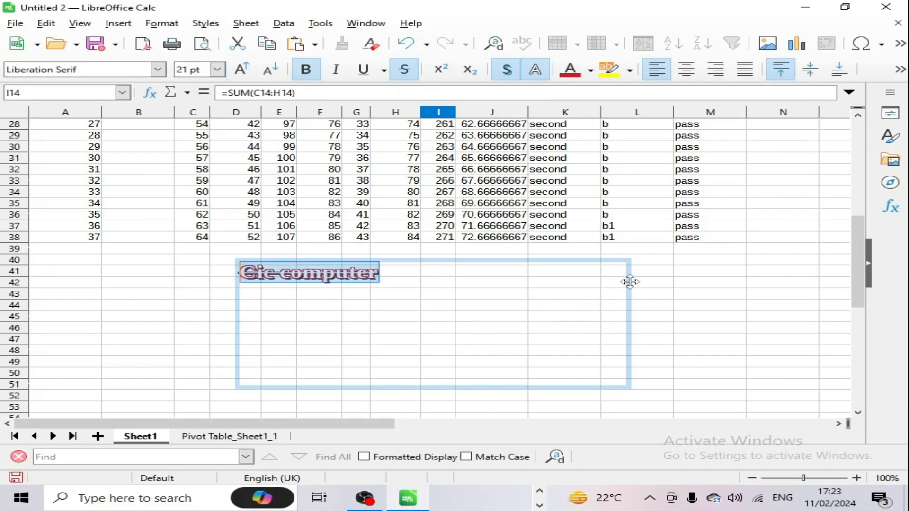
{"action": "left_click", "coordinate": [403, 70]}
{"action": "left_click", "coordinate": [190, 341]}
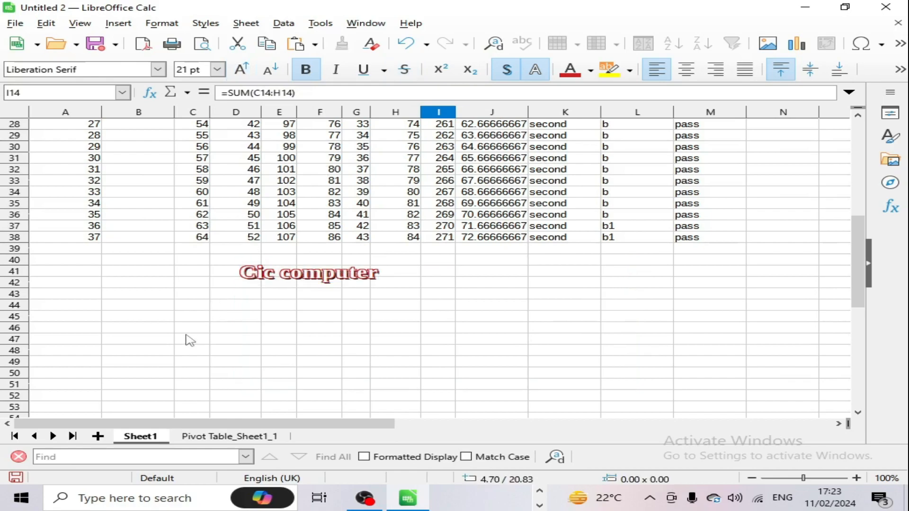
Step: Add a comment reading 'fghh' to cell F11
{"action": "left_click", "coordinate": [118, 23]}
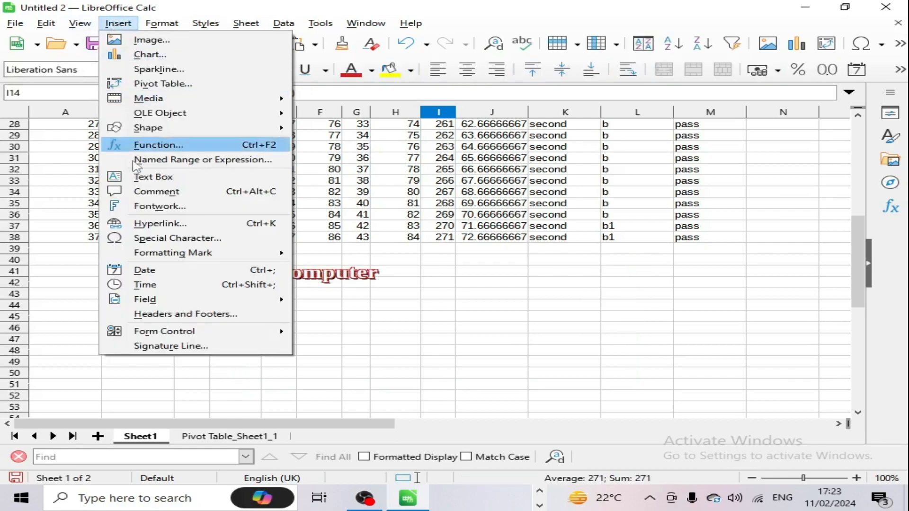
{"action": "left_click", "coordinate": [313, 192]}
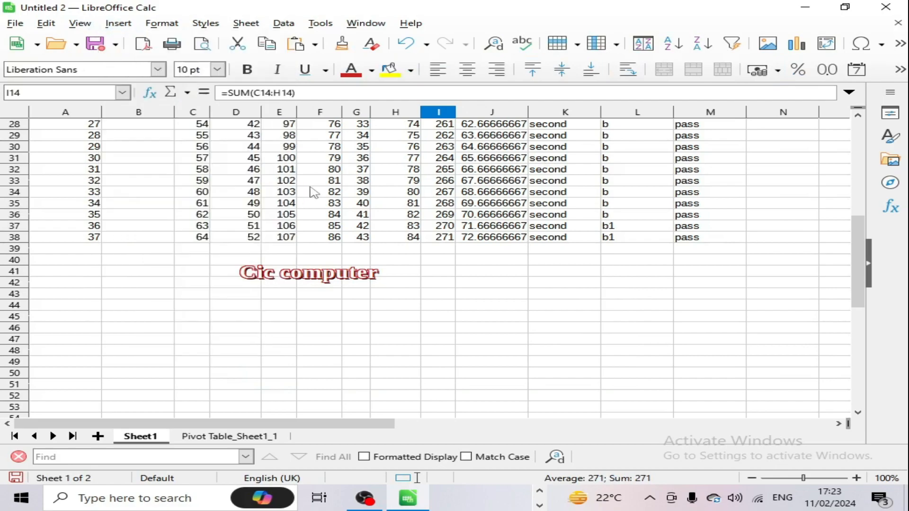
{"action": "scroll", "coordinate": [437, 271], "scroll_direction": "up", "scroll_amount": 9}
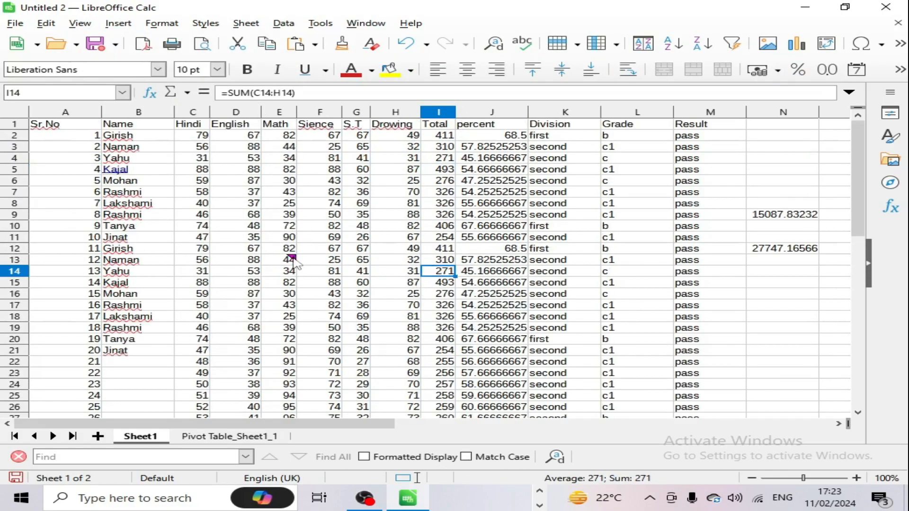
{"action": "left_click", "coordinate": [289, 261]}
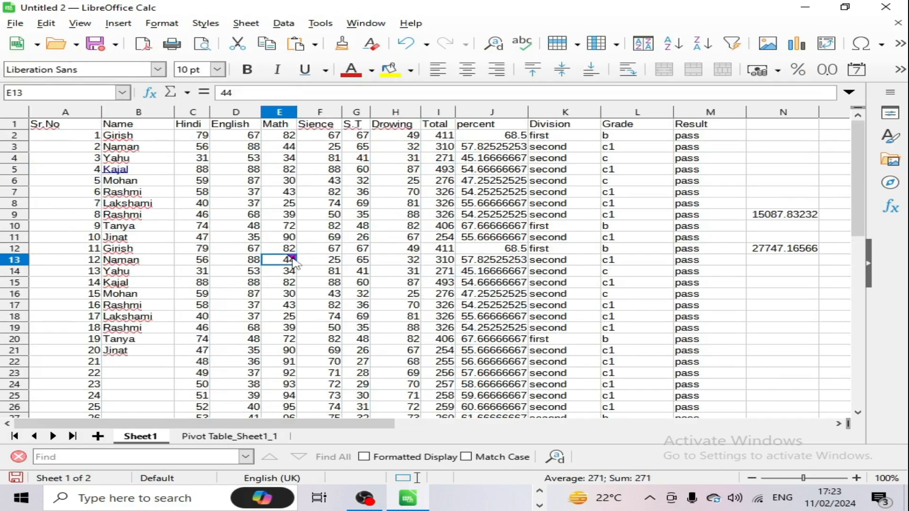
{"action": "left_click", "coordinate": [330, 238]}
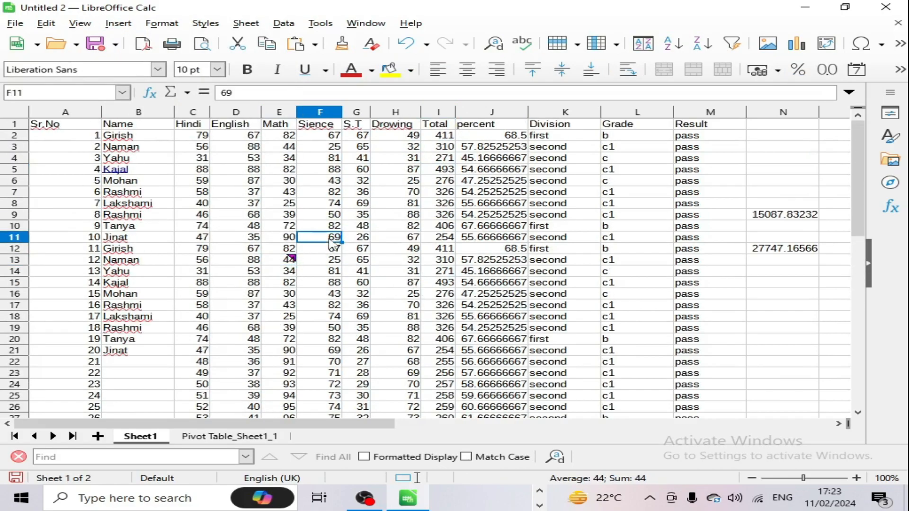
{"action": "left_click", "coordinate": [119, 24]}
{"action": "left_click", "coordinate": [190, 195]}
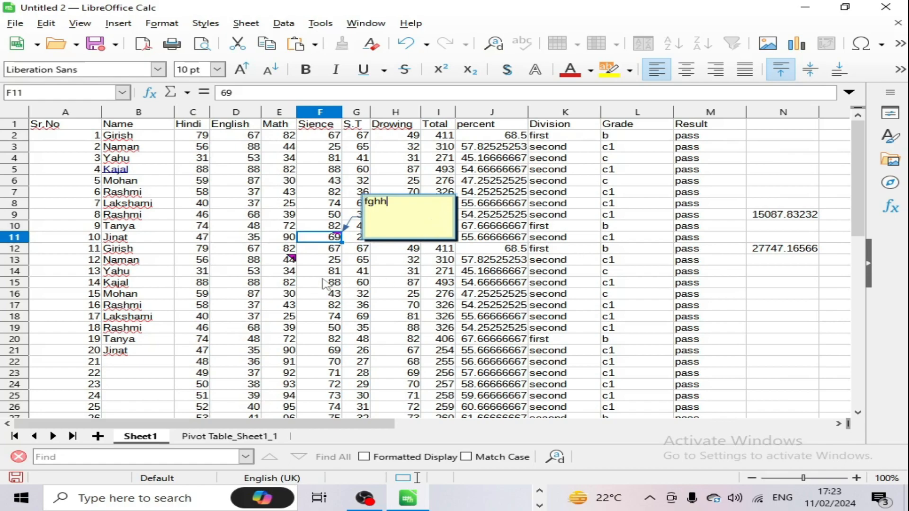
{"action": "key", "text": "Escape"}
Step: Add a comment reading 'sfhsf' to cell H17
{"action": "left_click", "coordinate": [375, 307]}
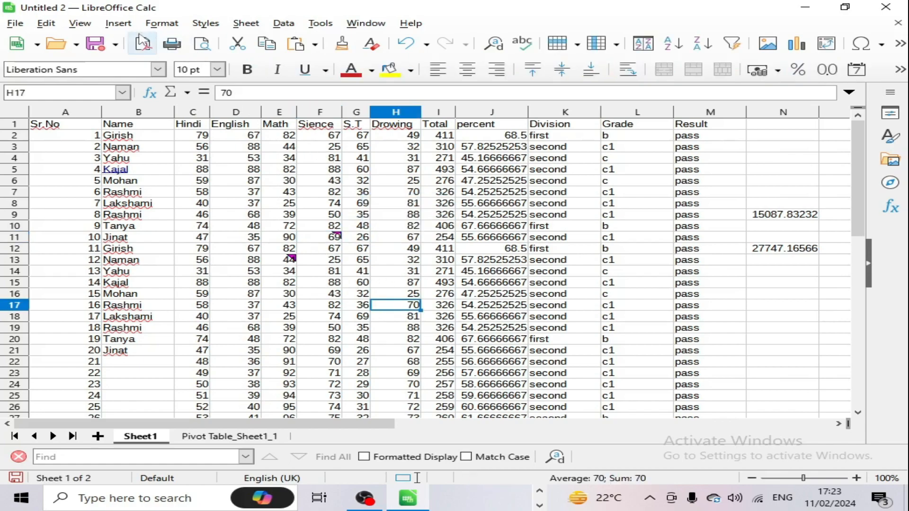
{"action": "left_click", "coordinate": [118, 23]}
{"action": "left_click", "coordinate": [161, 192]}
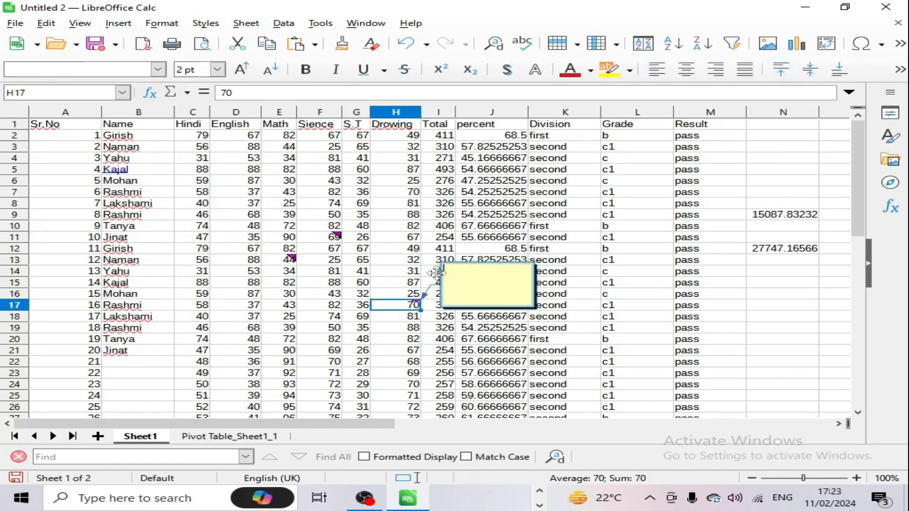
{"action": "type", "text": "sfhsfhfh"}
{"action": "key", "text": "Escape"}
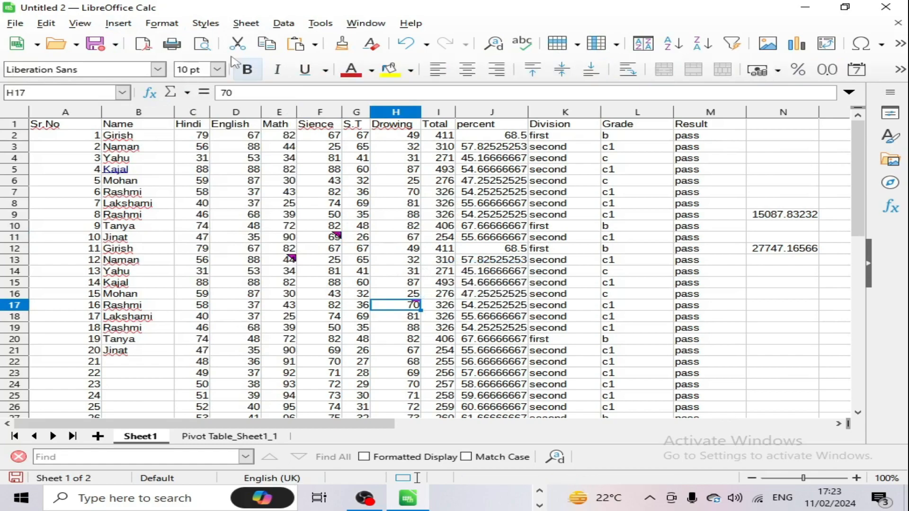
{"action": "left_click", "coordinate": [118, 23]}
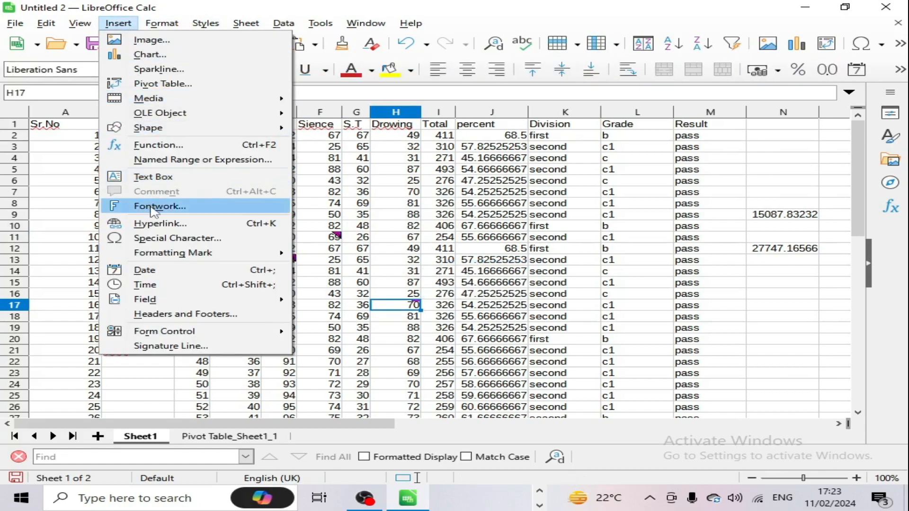
Step: Shrink the 'Cic computer' text object down to a small box
{"action": "key", "text": "Escape"}
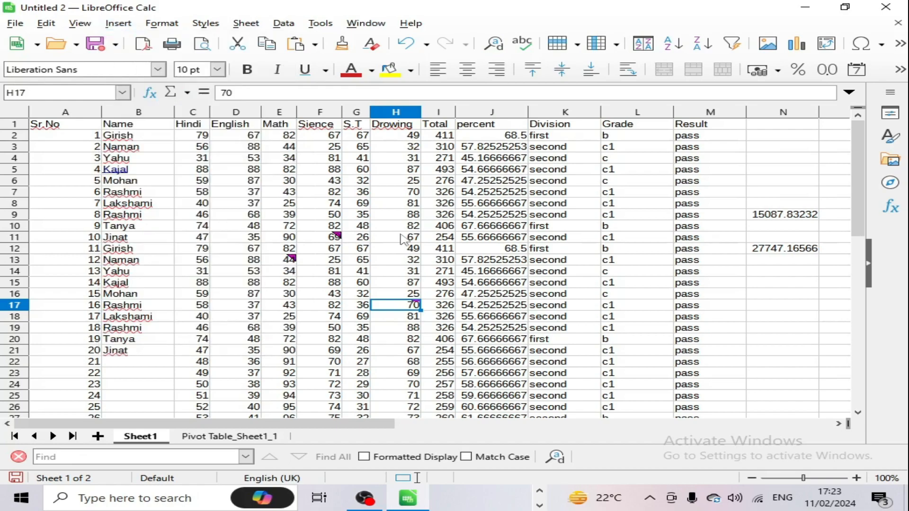
{"action": "scroll", "coordinate": [389, 331], "scroll_direction": "down", "scroll_amount": 9}
{"action": "left_click", "coordinate": [369, 318]}
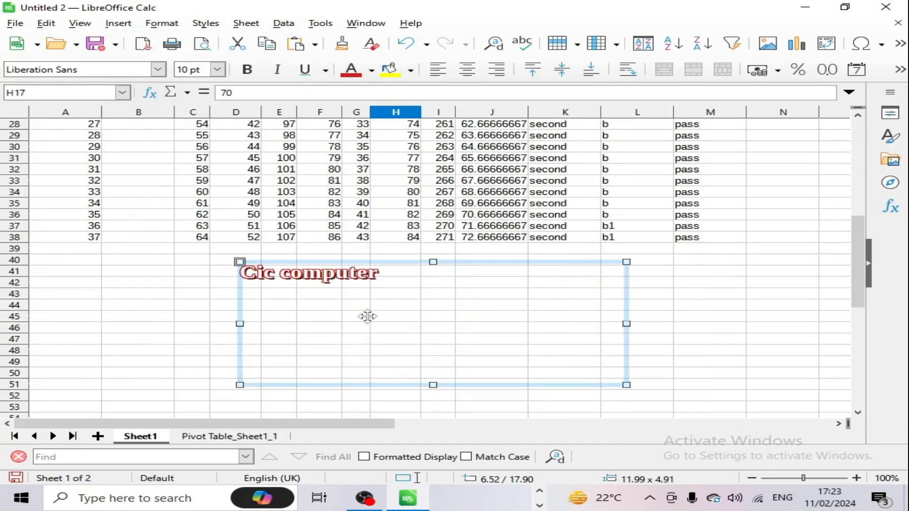
{"action": "left_click_drag", "start_coordinate": [626, 385], "coordinate": [399, 296]}
Step: Insert a Tricolore-style Fontwork object at cell H53
{"action": "scroll", "coordinate": [386, 284], "scroll_direction": "down", "scroll_amount": 4}
{"action": "left_click", "coordinate": [379, 276]}
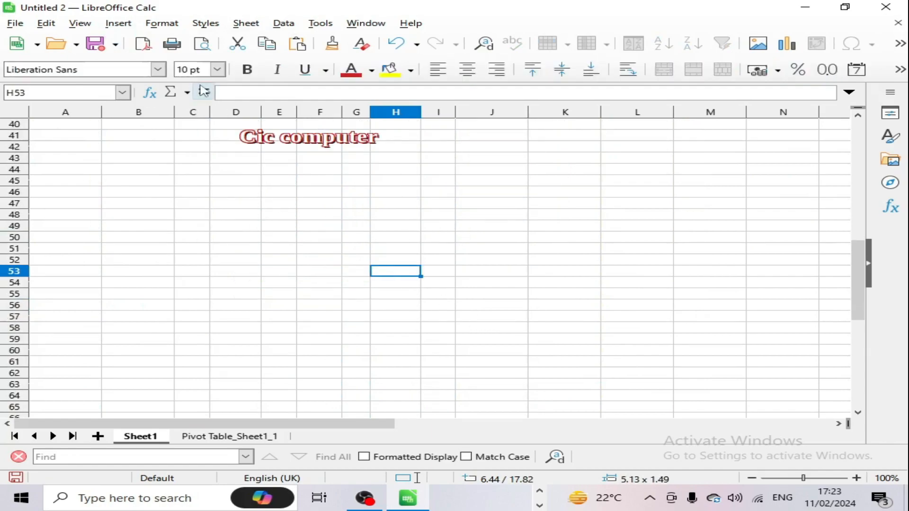
{"action": "left_click", "coordinate": [118, 22]}
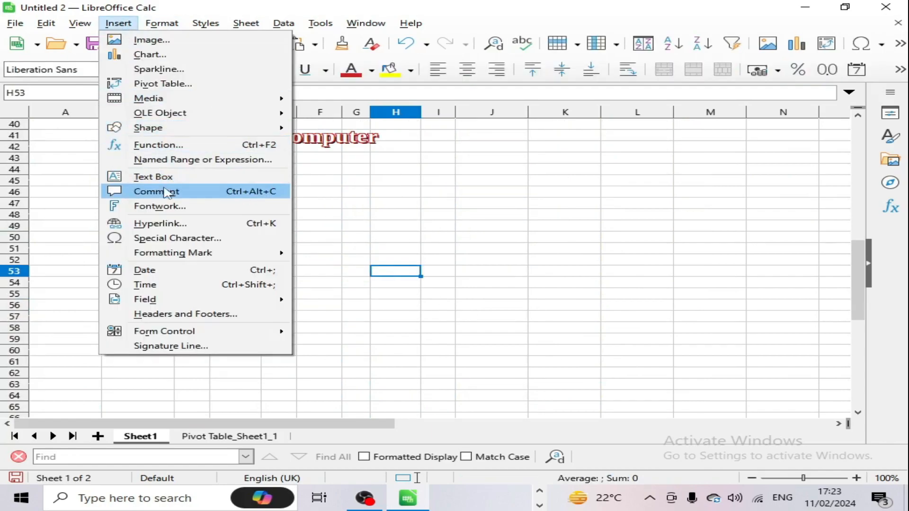
{"action": "left_click", "coordinate": [132, 207]}
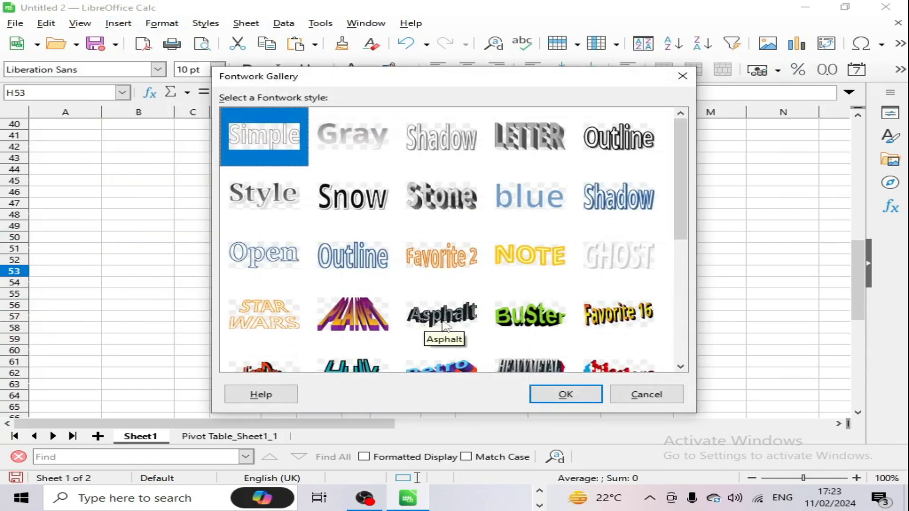
{"action": "scroll", "coordinate": [523, 284], "scroll_direction": "down", "scroll_amount": 4}
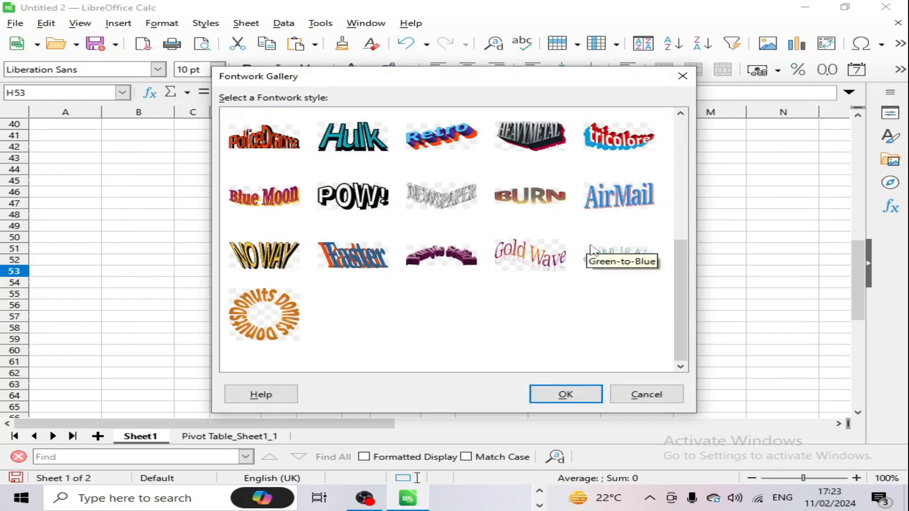
{"action": "left_click", "coordinate": [615, 135]}
{"action": "left_click", "coordinate": [565, 395]}
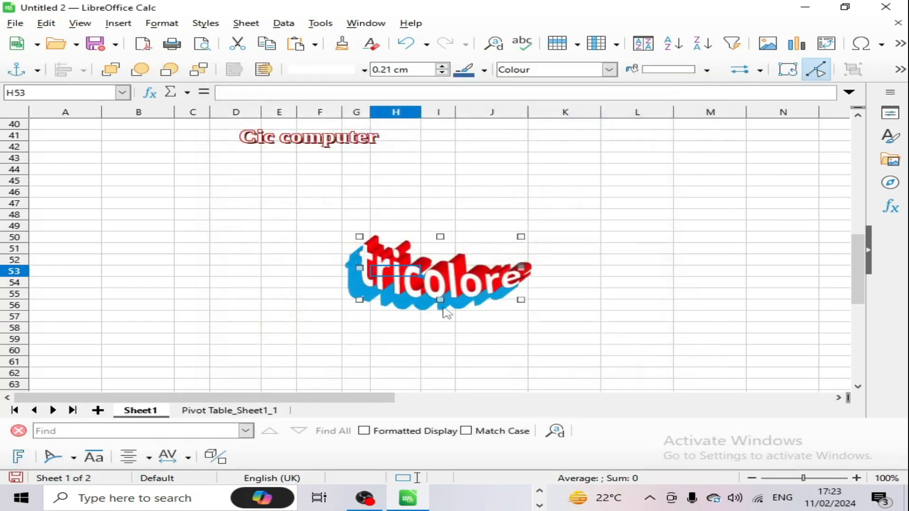
Step: Replace the word art text 'Tricolore' with 'Cic Computer'
{"action": "double_click", "coordinate": [441, 277]}
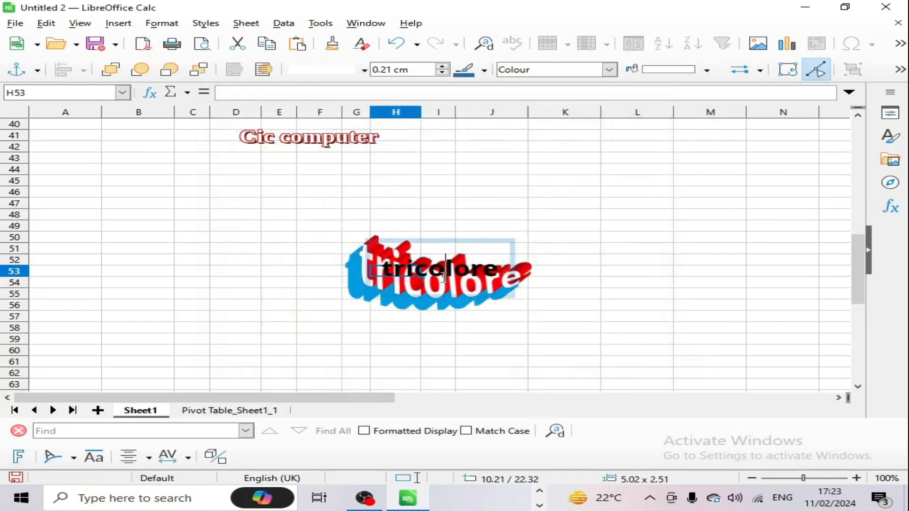
{"action": "left_click_drag", "start_coordinate": [499, 274], "coordinate": [364, 266]}
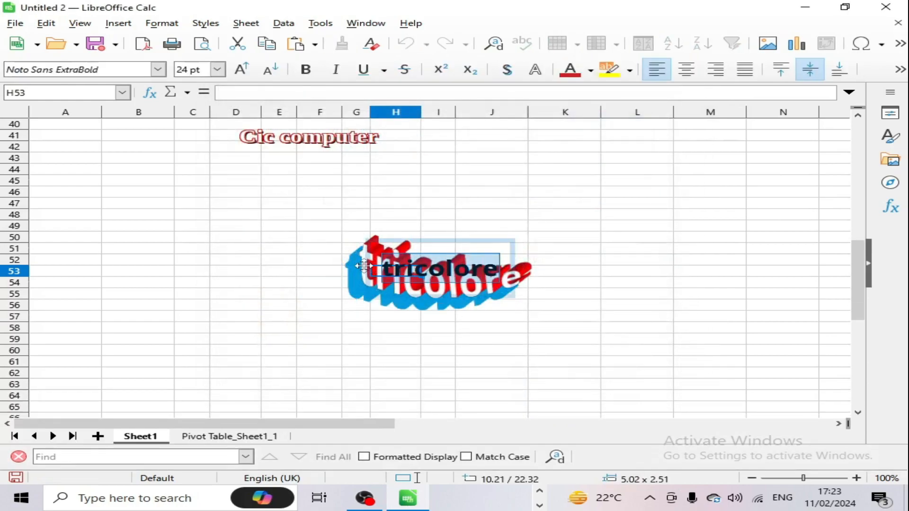
{"action": "key", "text": "BackSpace"}
{"action": "type", "text": "Cic"}
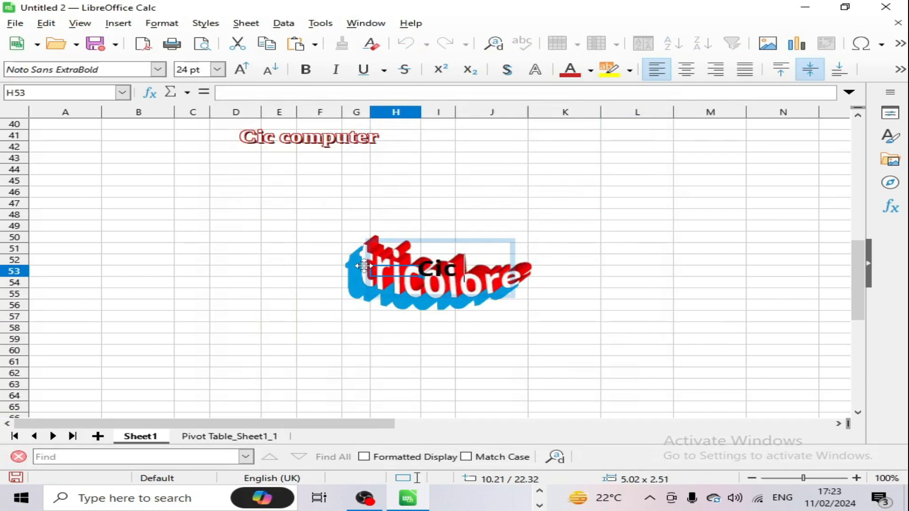
{"action": "type", "text": " Computer"}
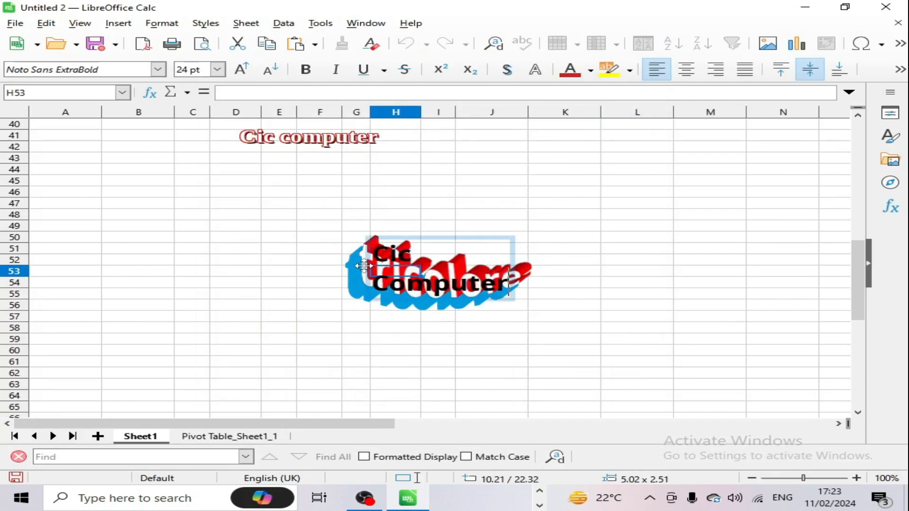
{"action": "left_click", "coordinate": [639, 306]}
Step: Enlarge the word art to about 10.54 × 4.11 cm and bend its text into an arch
{"action": "left_click", "coordinate": [466, 272]}
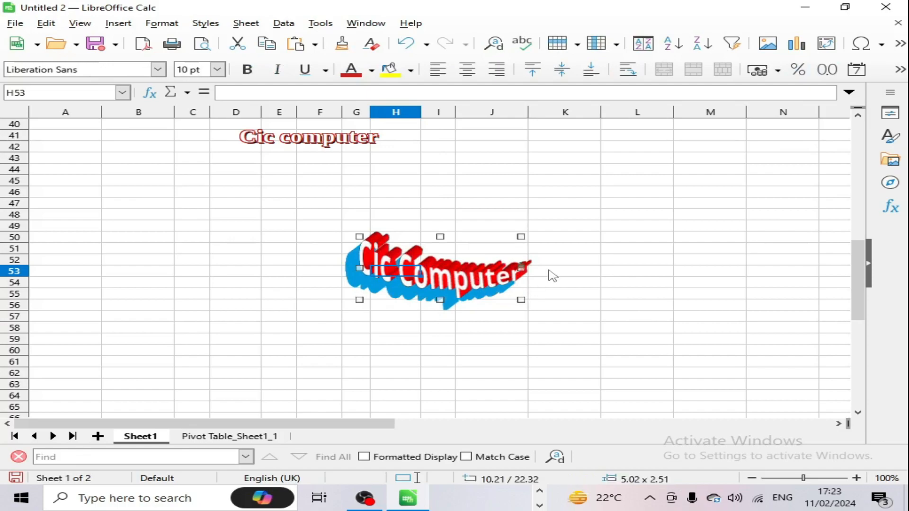
{"action": "left_click_drag", "start_coordinate": [590, 232], "coordinate": [699, 197]}
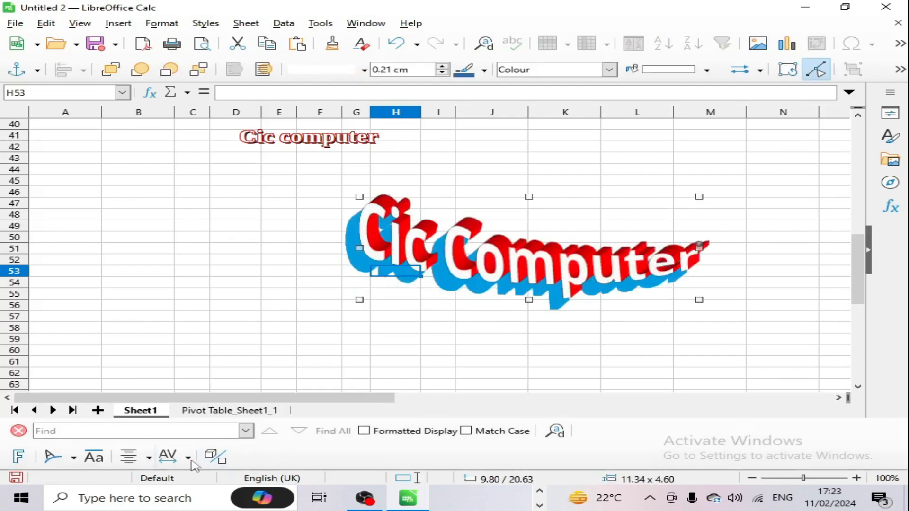
{"action": "left_click", "coordinate": [147, 458]}
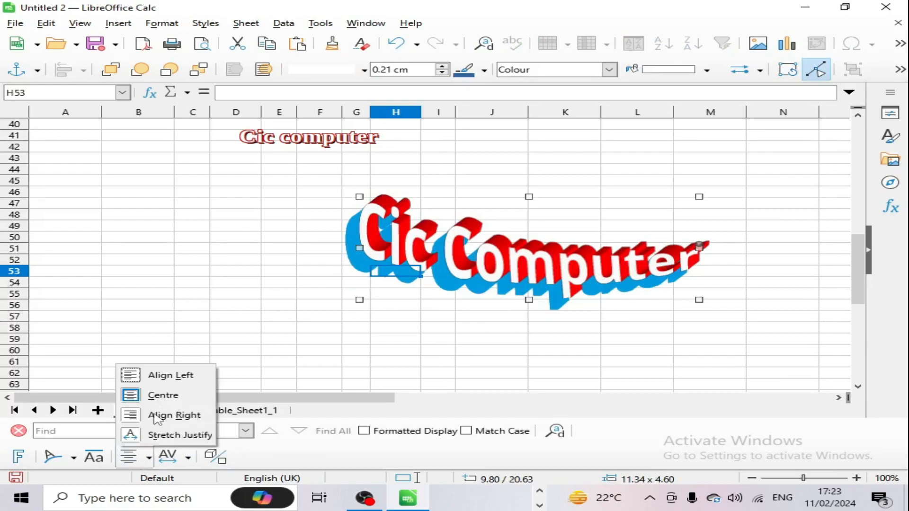
{"action": "left_click", "coordinate": [60, 461]}
{"action": "left_click", "coordinate": [60, 461]}
{"action": "left_click", "coordinate": [88, 413]}
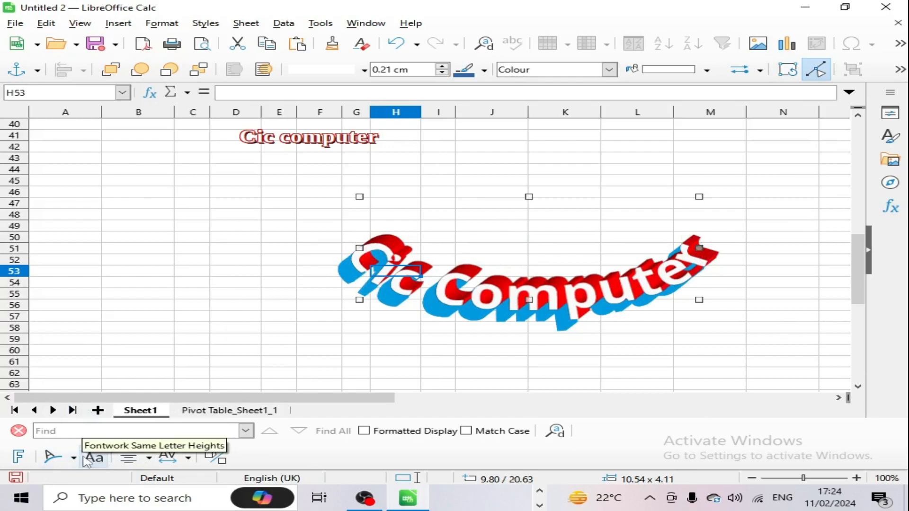
Step: Fill the 'Cic Computer' lettering with the tiled stone texture image through the Area settings
{"action": "right_click", "coordinate": [628, 288]}
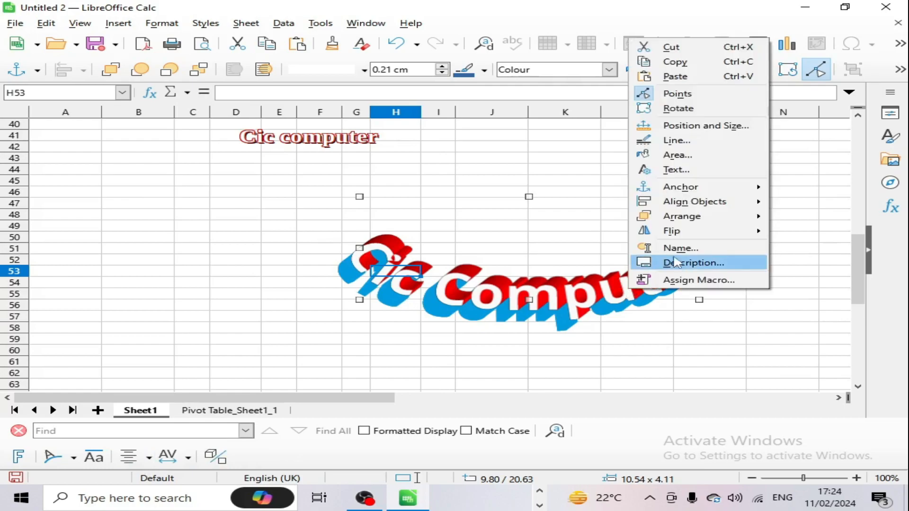
{"action": "left_click", "coordinate": [674, 155]}
{"action": "left_click", "coordinate": [314, 198]}
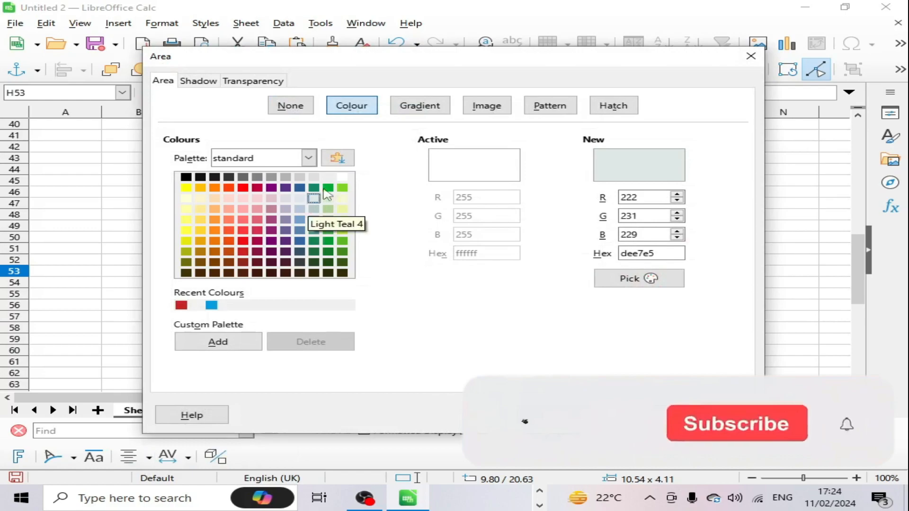
{"action": "left_click", "coordinate": [420, 105]}
{"action": "left_click", "coordinate": [479, 105]}
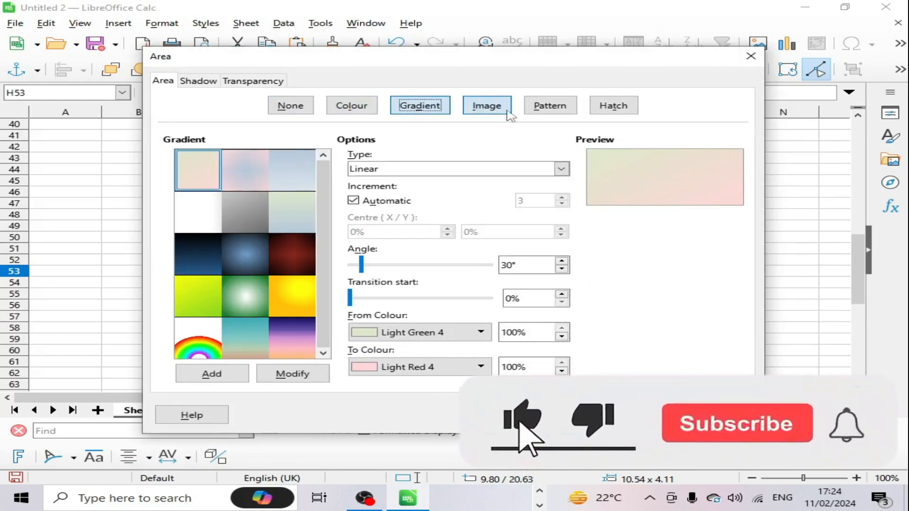
{"action": "left_click", "coordinate": [291, 256]}
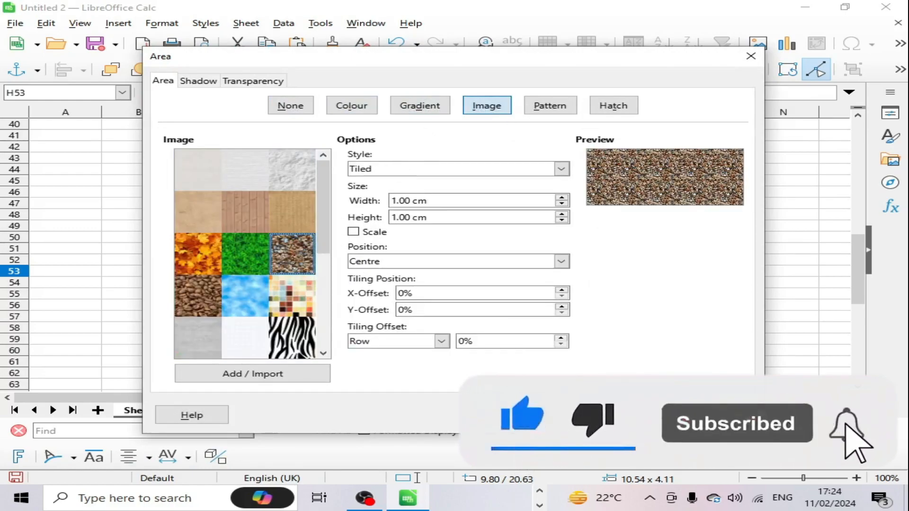
{"action": "left_click", "coordinate": [637, 415]}
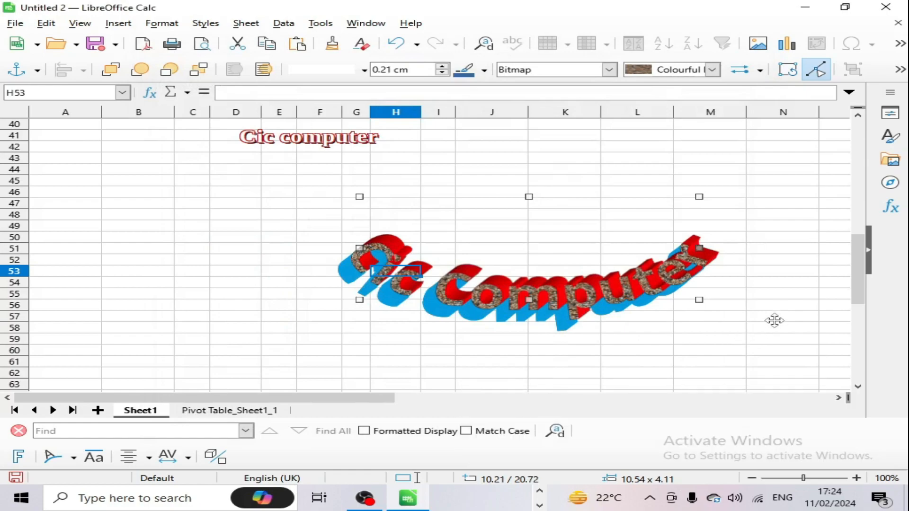
{"action": "left_click", "coordinate": [757, 305]}
{"action": "left_click", "coordinate": [242, 250]}
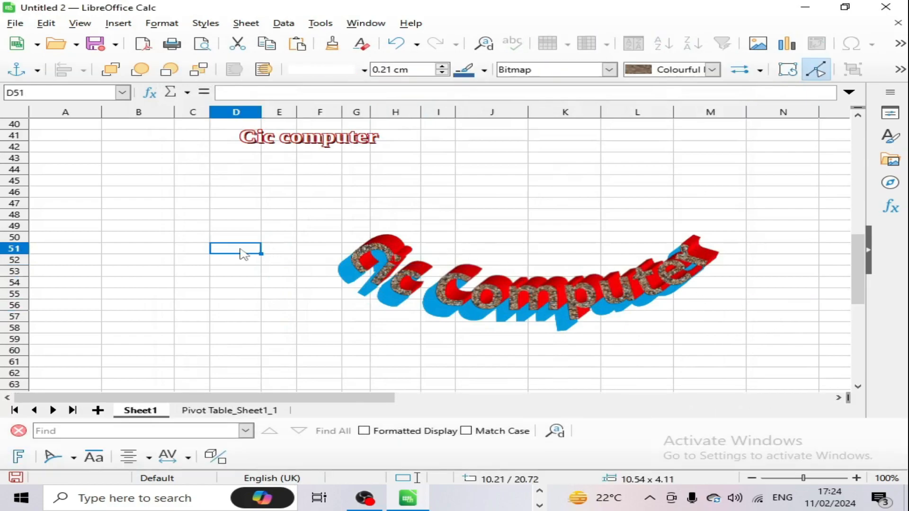
Step: Check the picture linked from another student's name at the top of the sheet, then close it
{"action": "left_click", "coordinate": [114, 24]}
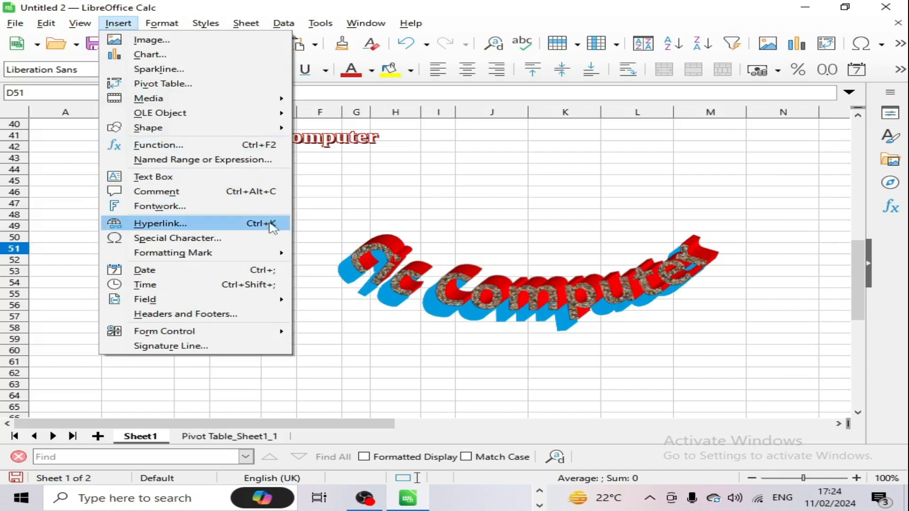
{"action": "key", "text": "Escape"}
{"action": "scroll", "coordinate": [304, 246], "scroll_direction": "up", "scroll_amount": 13}
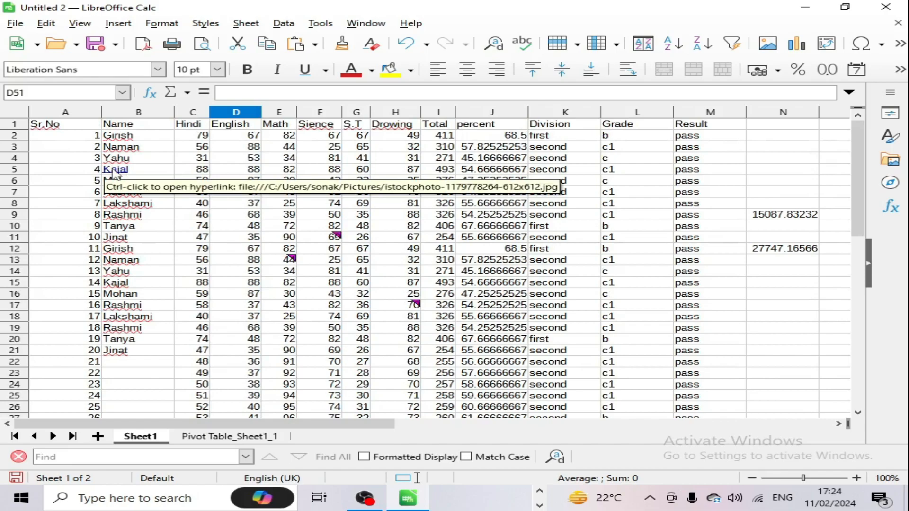
{"action": "left_click", "coordinate": [114, 169], "text": "ctrl"}
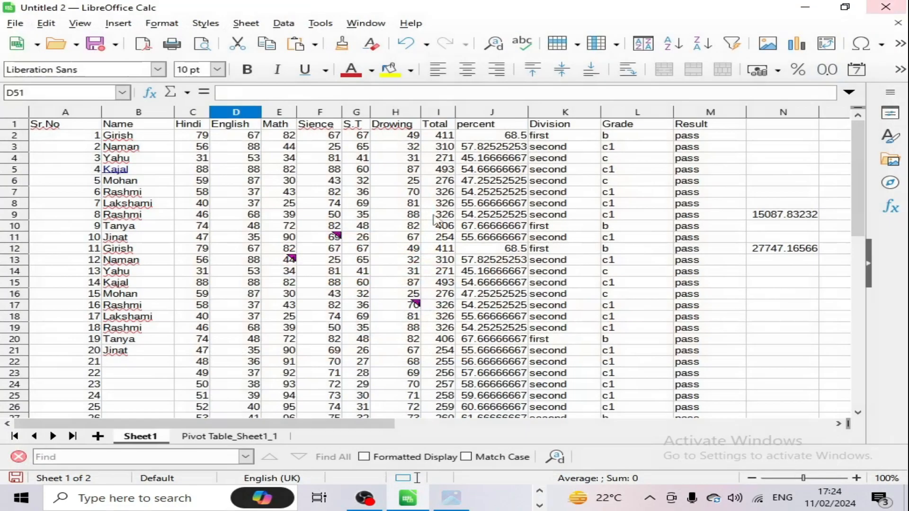
{"action": "left_click", "coordinate": [887, 10]}
Step: Open the Hyperlink dialog for the student name in cell B7
{"action": "left_click", "coordinate": [150, 193]}
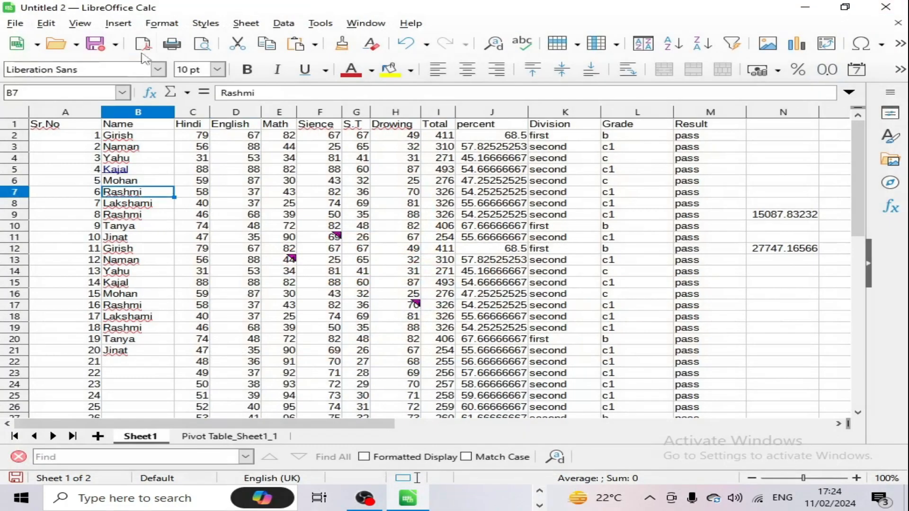
{"action": "left_click", "coordinate": [116, 23]}
{"action": "mouse_move", "coordinate": [162, 23]}
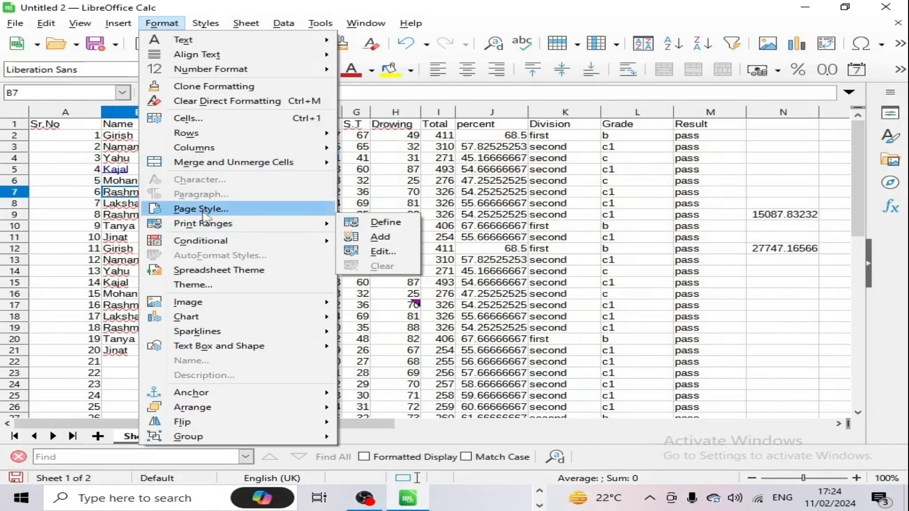
{"action": "mouse_move", "coordinate": [119, 23]}
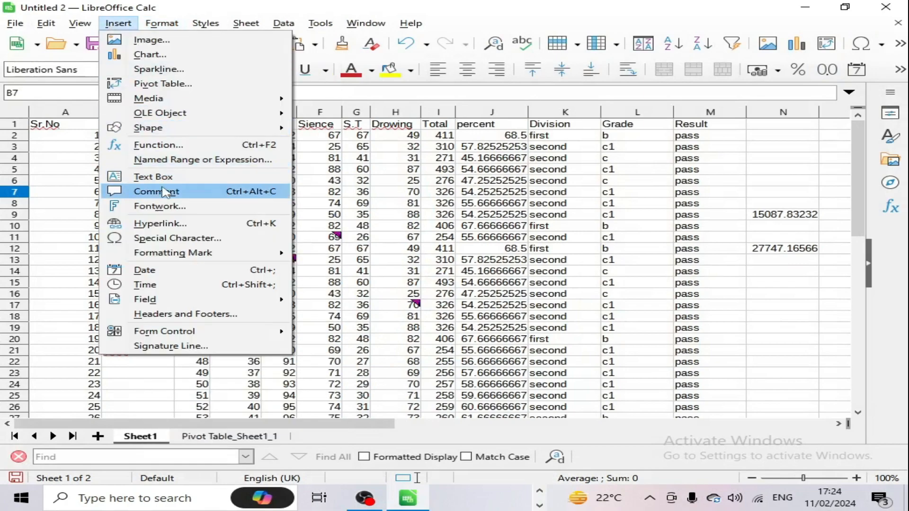
{"action": "left_click", "coordinate": [161, 223]}
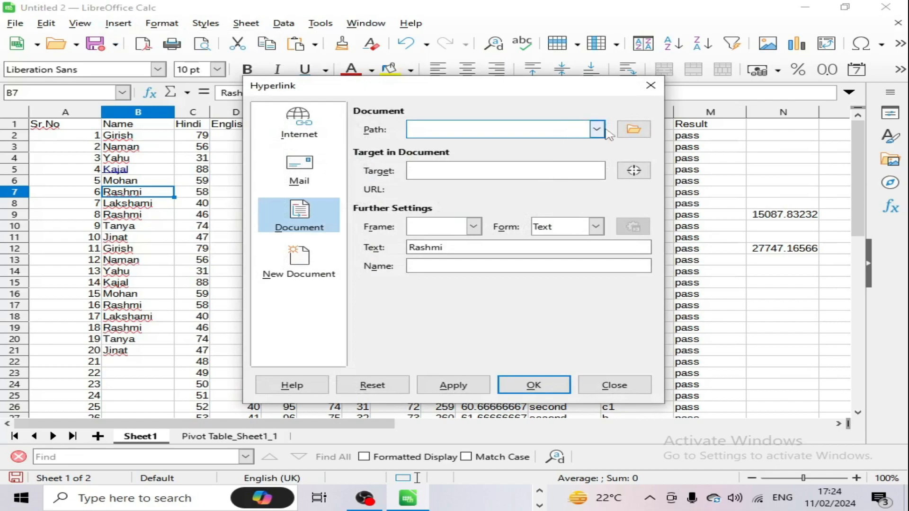
Step: Link the B7 name to 'hindi english math copy.mp4' in Videos and open the video through the link
{"action": "left_click", "coordinate": [633, 130]}
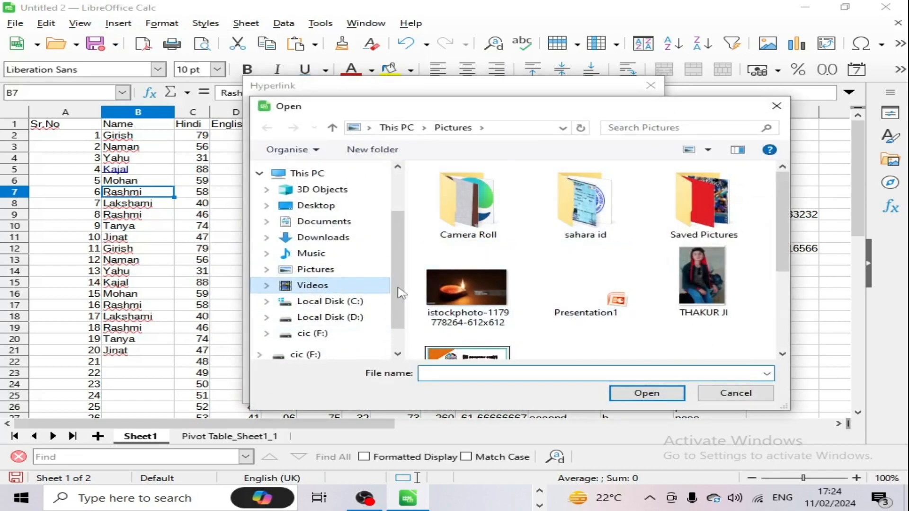
{"action": "left_click", "coordinate": [379, 285]}
{"action": "scroll", "coordinate": [615, 308], "scroll_direction": "down", "scroll_amount": 3}
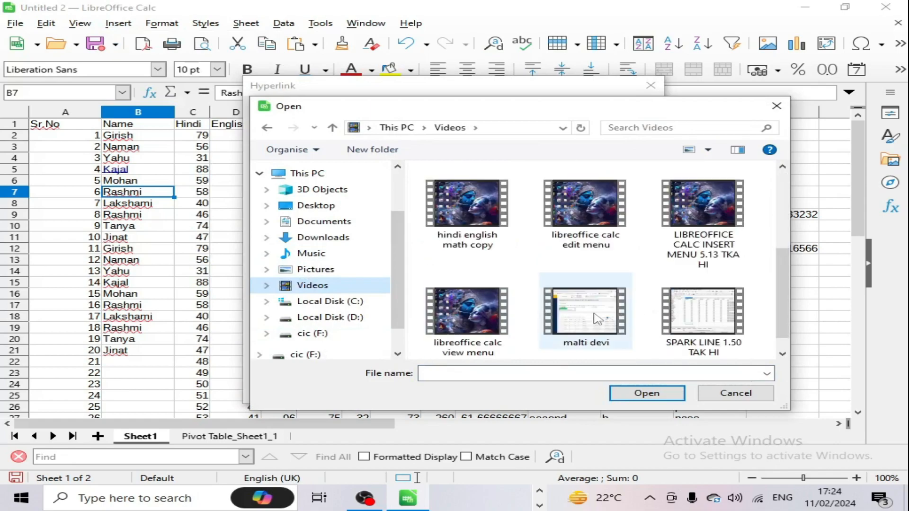
{"action": "left_click", "coordinate": [482, 222]}
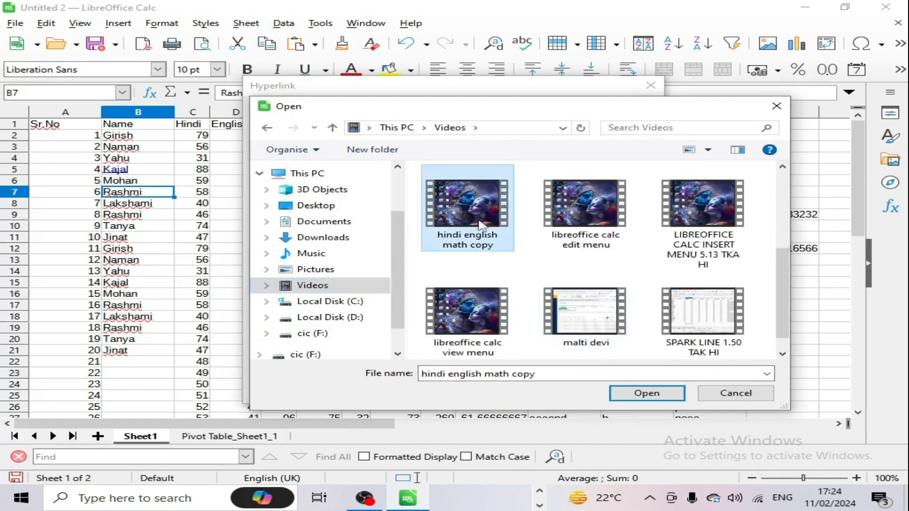
{"action": "left_click", "coordinate": [646, 393]}
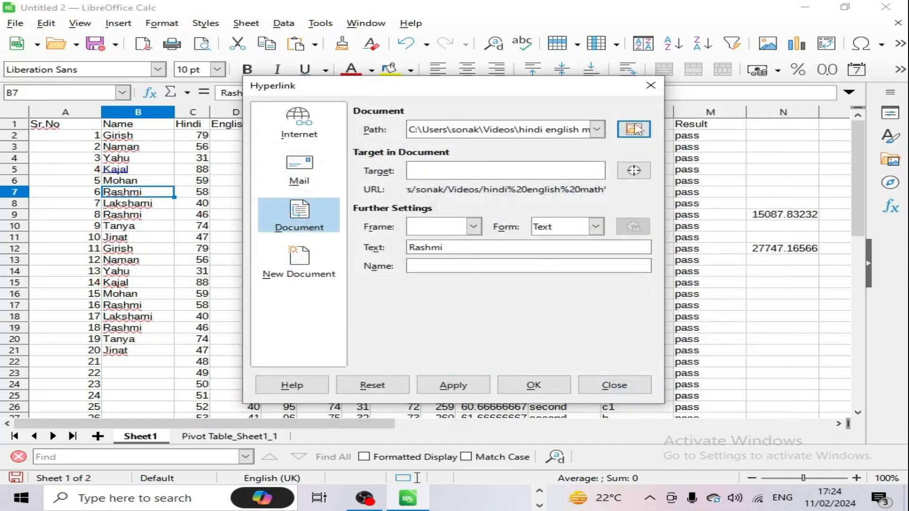
{"action": "left_click", "coordinate": [452, 385]}
{"action": "left_click", "coordinate": [532, 385]}
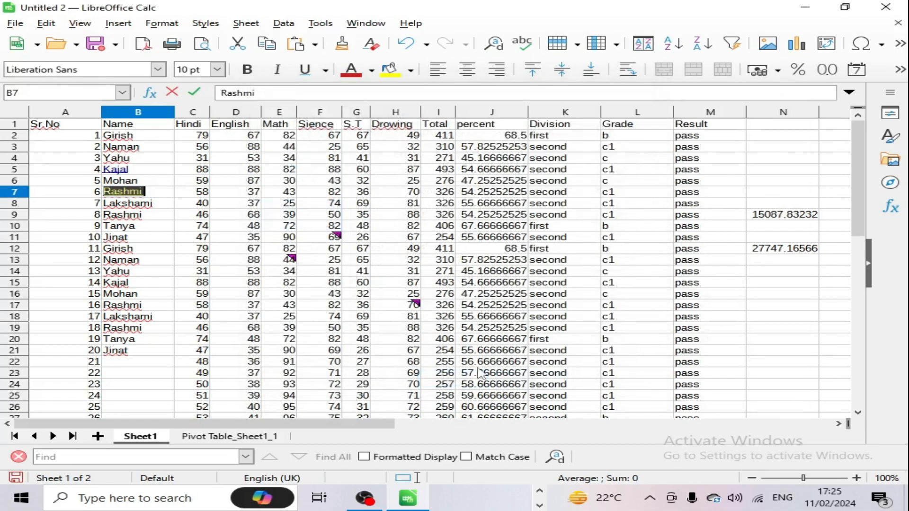
{"action": "left_click", "coordinate": [322, 282]}
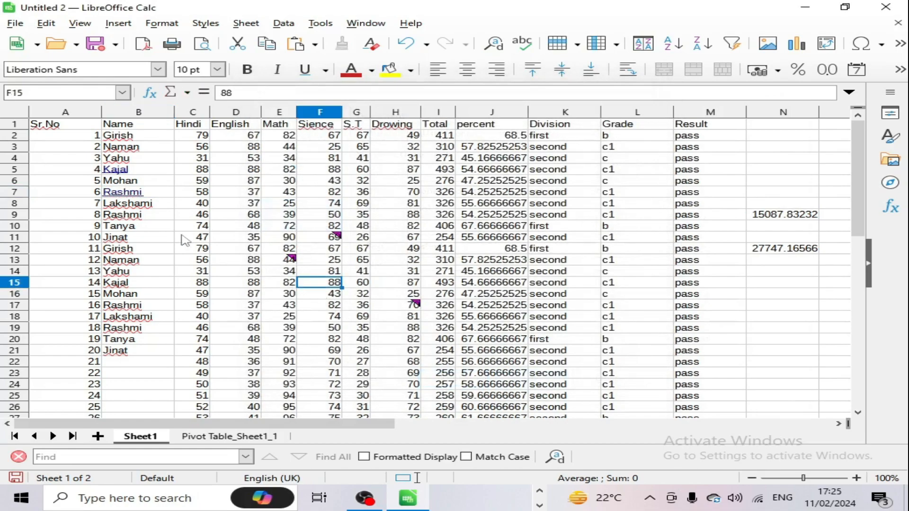
{"action": "left_click", "coordinate": [129, 197], "text": "ctrl"}
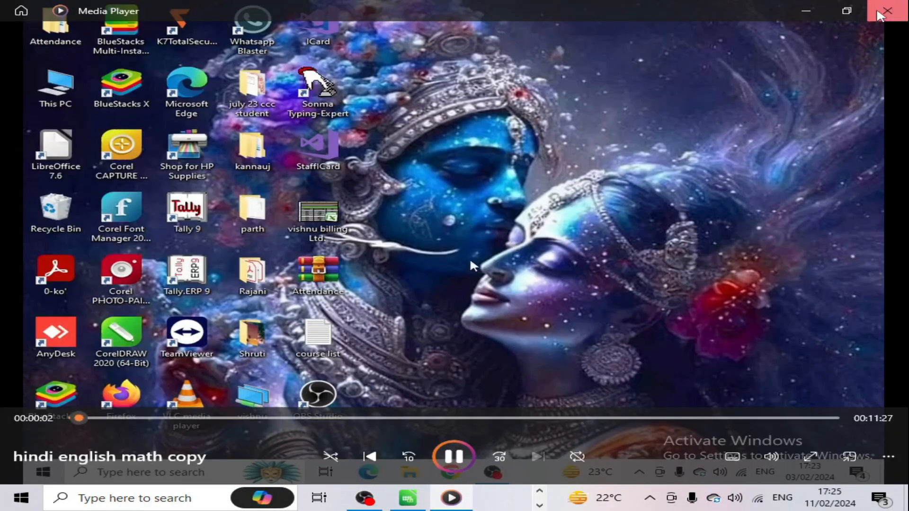
Step: Close the Media Player video and return to the Calc marks sheet
{"action": "left_click", "coordinate": [887, 11]}
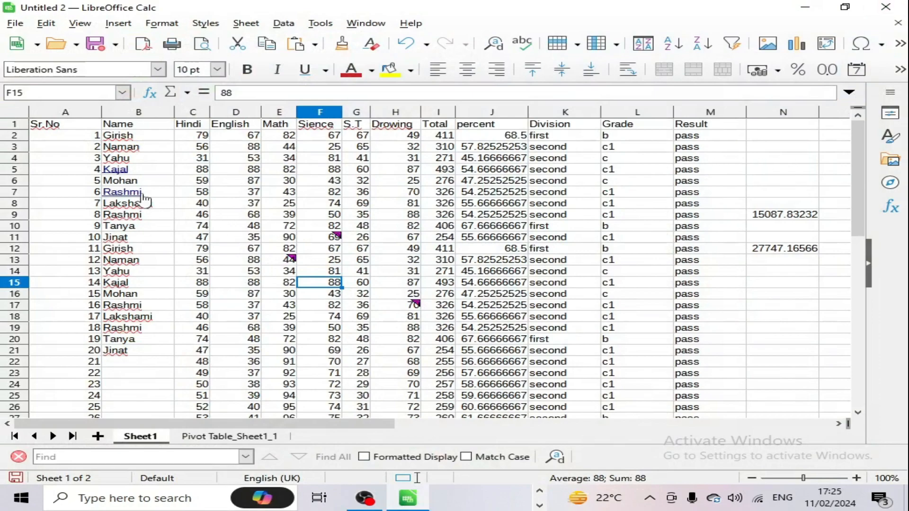
{"action": "left_click", "coordinate": [118, 23]}
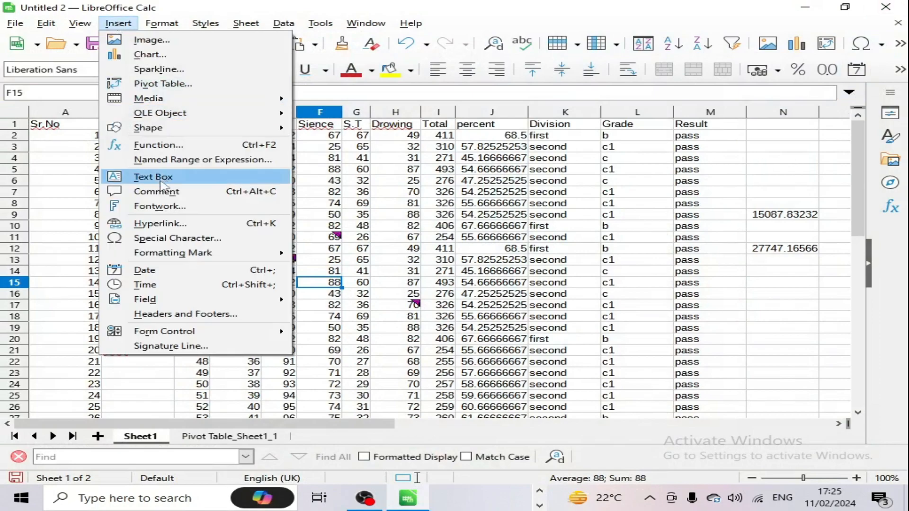
{"action": "left_click", "coordinate": [160, 223]}
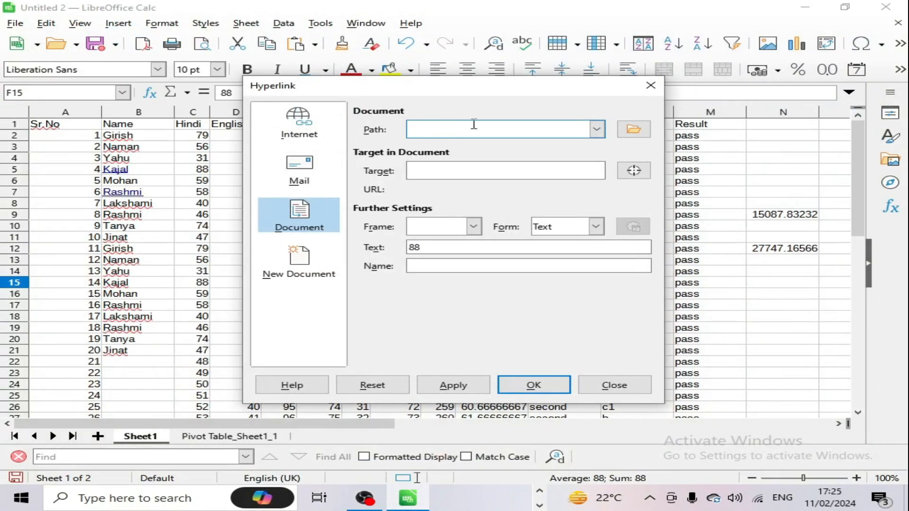
{"action": "left_click", "coordinate": [300, 142]}
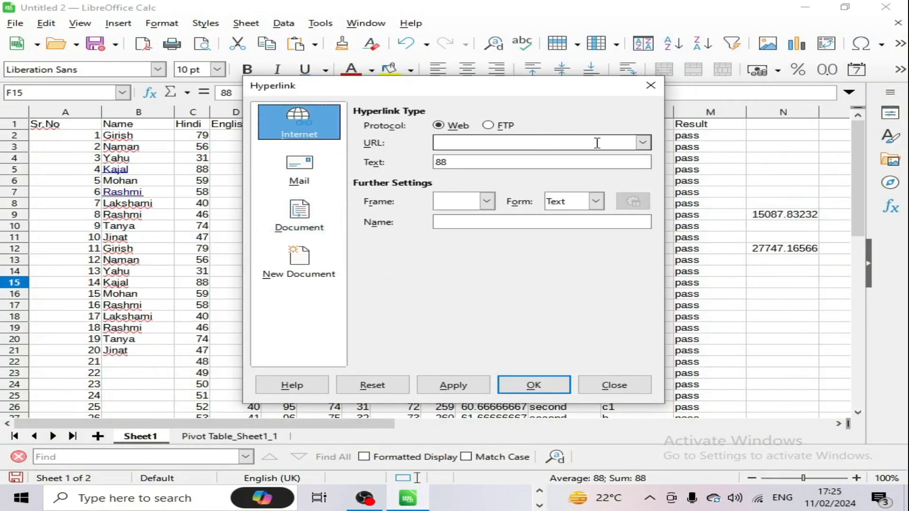
{"action": "left_click", "coordinate": [317, 176]}
{"action": "left_click", "coordinate": [327, 227]}
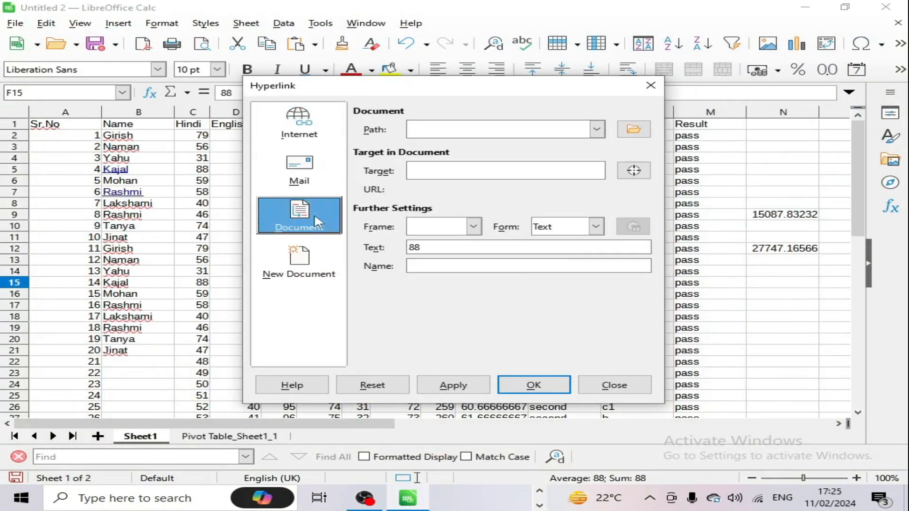
{"action": "left_click", "coordinate": [340, 260]}
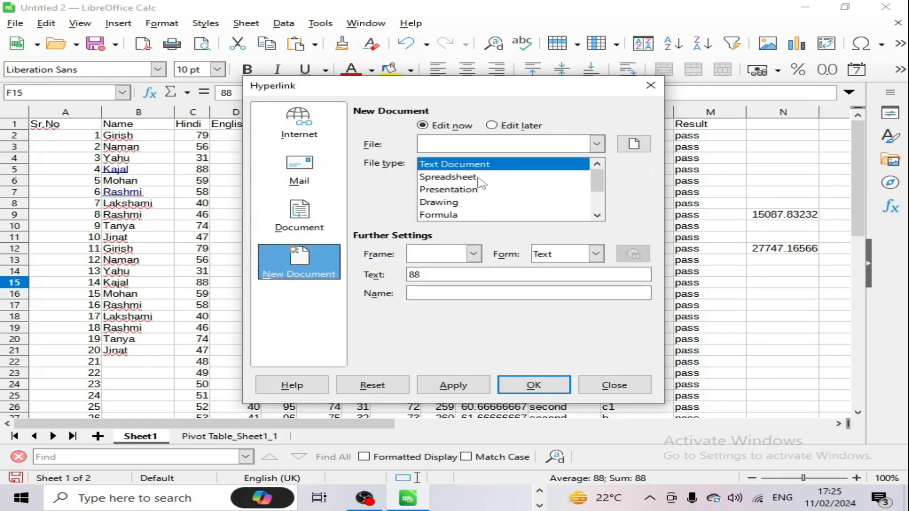
{"action": "left_click", "coordinate": [606, 387]}
{"action": "left_click", "coordinate": [118, 22]}
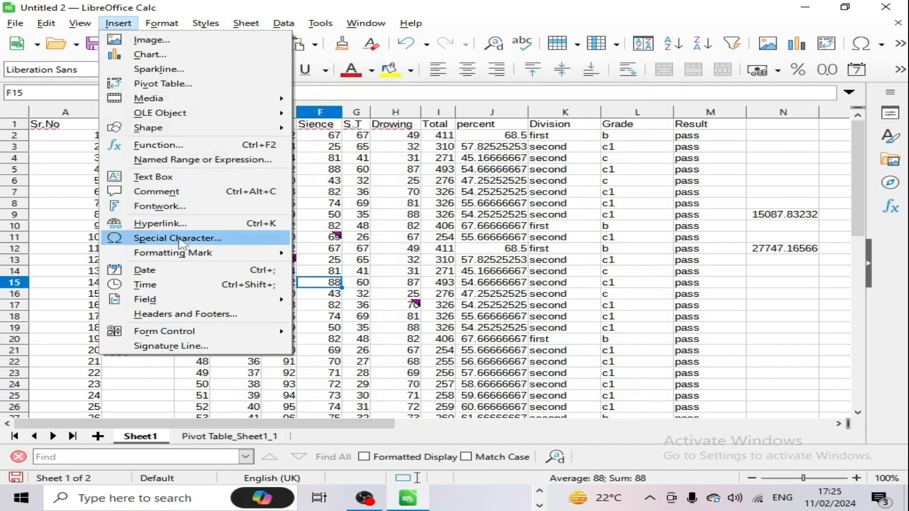
Step: Insert the Wingdings 2 ornament symbol F094 into cell J45
{"action": "mouse_move", "coordinate": [167, 251]}
{"action": "left_click", "coordinate": [317, 245]}
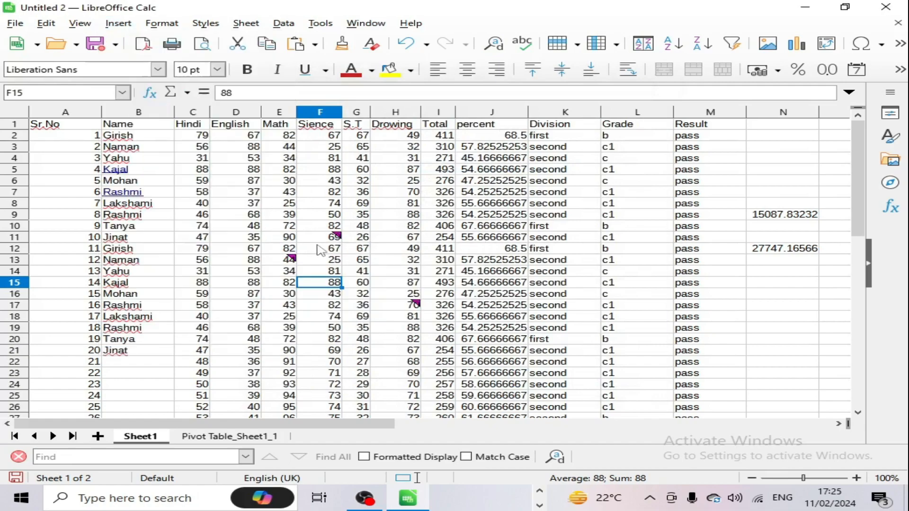
{"action": "scroll", "coordinate": [463, 309], "scroll_direction": "down", "scroll_amount": 9}
{"action": "left_click", "coordinate": [467, 317]}
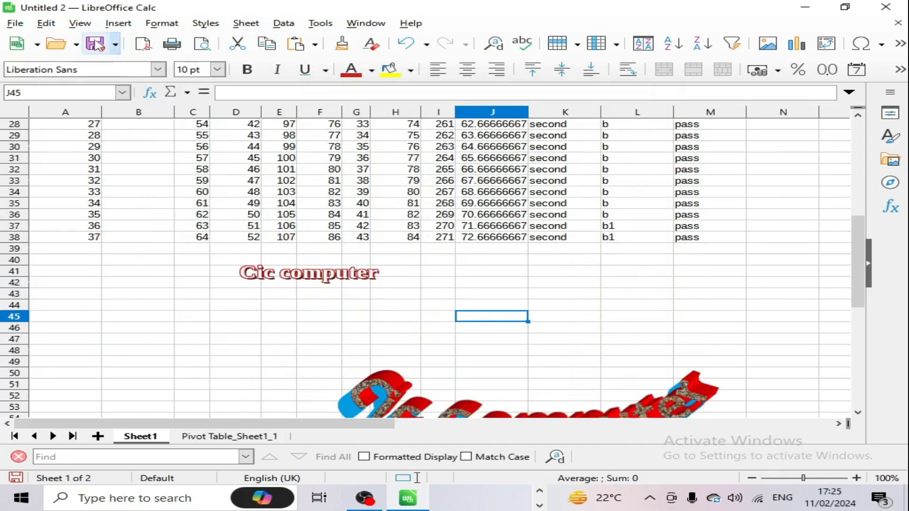
{"action": "left_click", "coordinate": [119, 23]}
{"action": "left_click", "coordinate": [176, 238]}
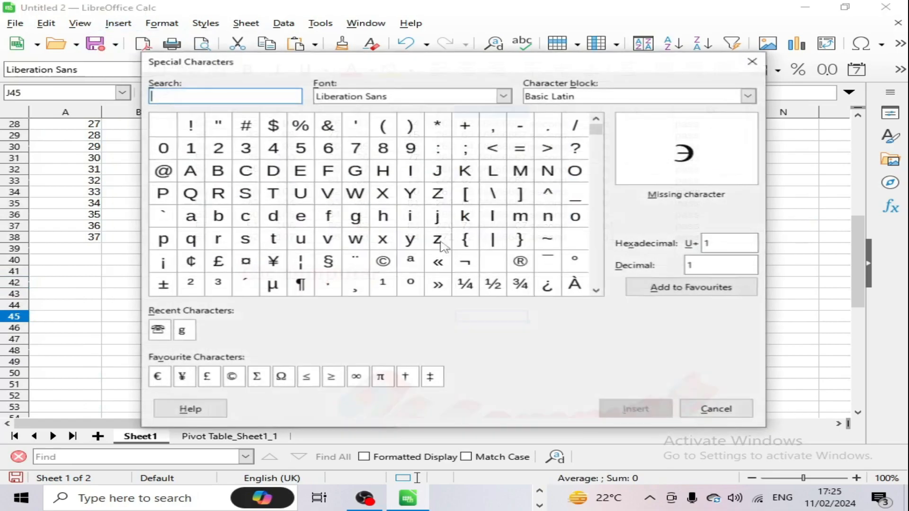
{"action": "left_click", "coordinate": [440, 96]}
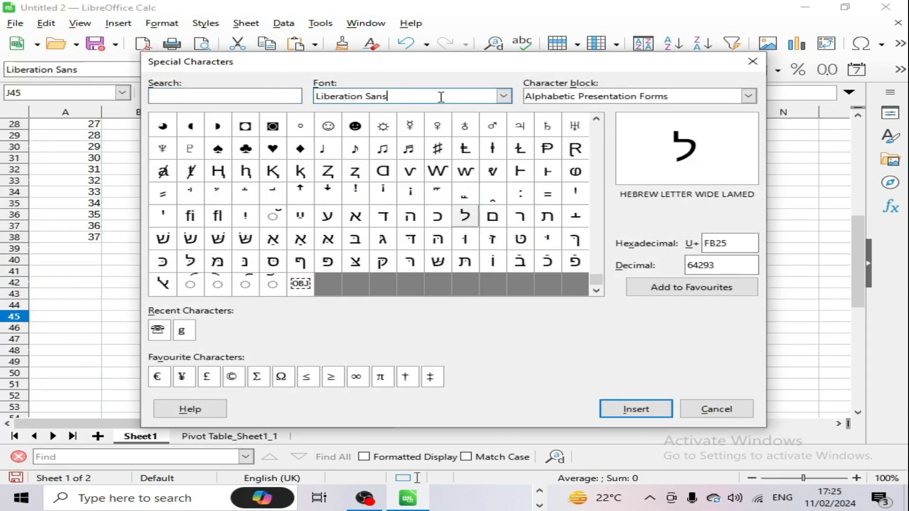
{"action": "left_click", "coordinate": [503, 96]}
{"action": "scroll", "coordinate": [411, 303], "scroll_direction": "down", "scroll_amount": 6}
{"action": "left_click_drag", "start_coordinate": [507, 261], "coordinate": [515, 414]}
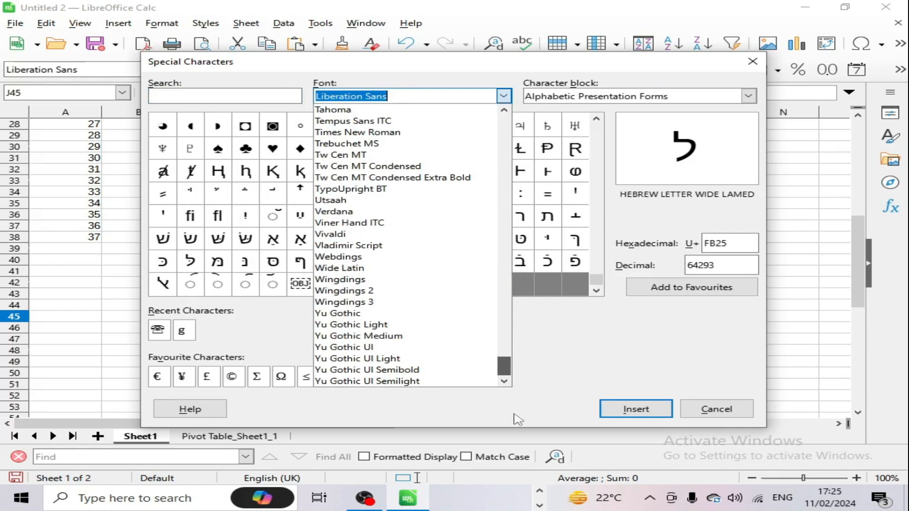
{"action": "left_click", "coordinate": [343, 291]}
{"action": "left_click", "coordinate": [255, 147]}
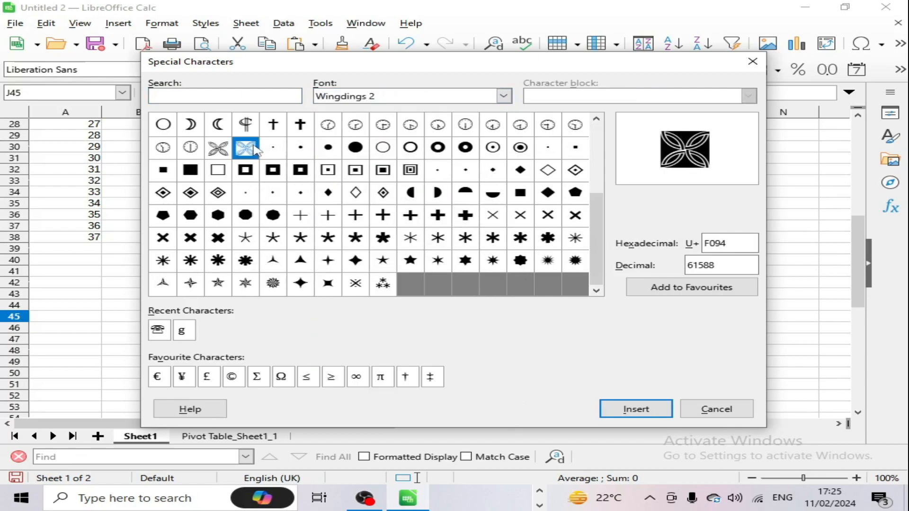
{"action": "left_click", "coordinate": [634, 412]}
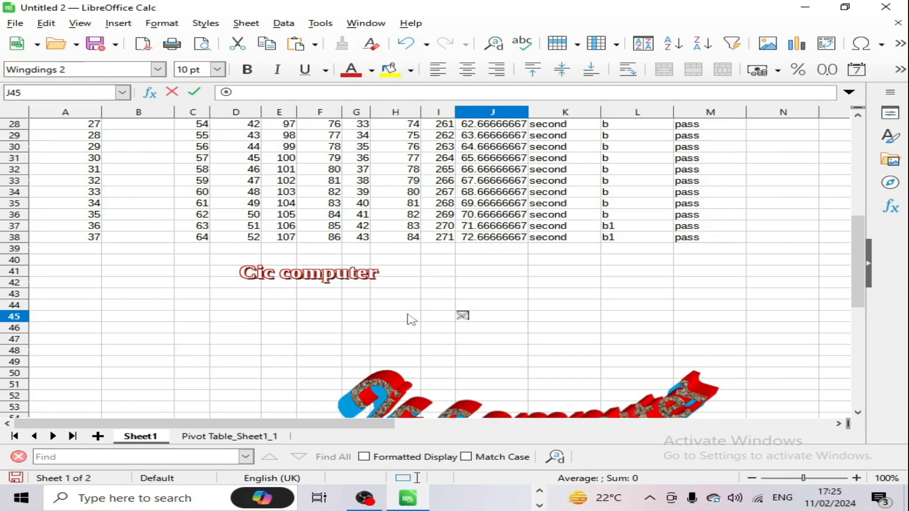
Step: Set the J45 symbol's font size to 24 pt
{"action": "left_click", "coordinate": [217, 70]}
{"action": "left_click", "coordinate": [190, 274]}
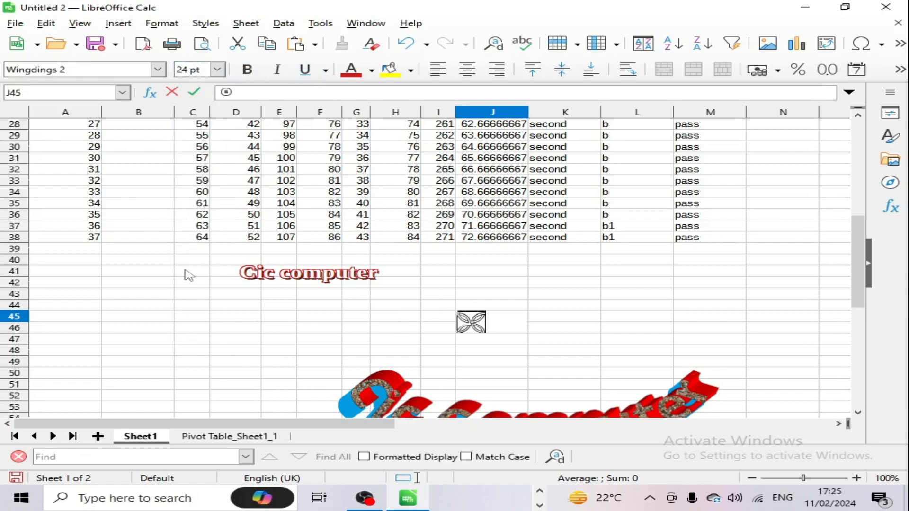
{"action": "left_click", "coordinate": [552, 331]}
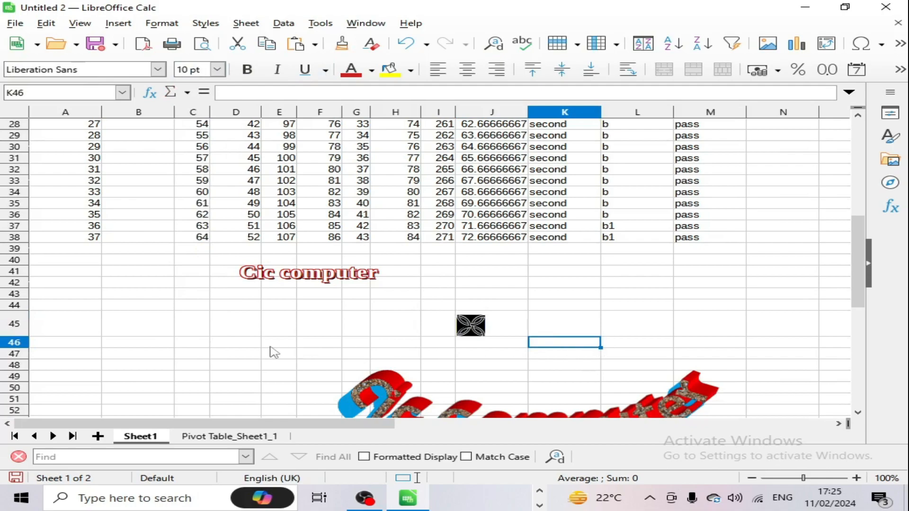
{"action": "left_click", "coordinate": [203, 342]}
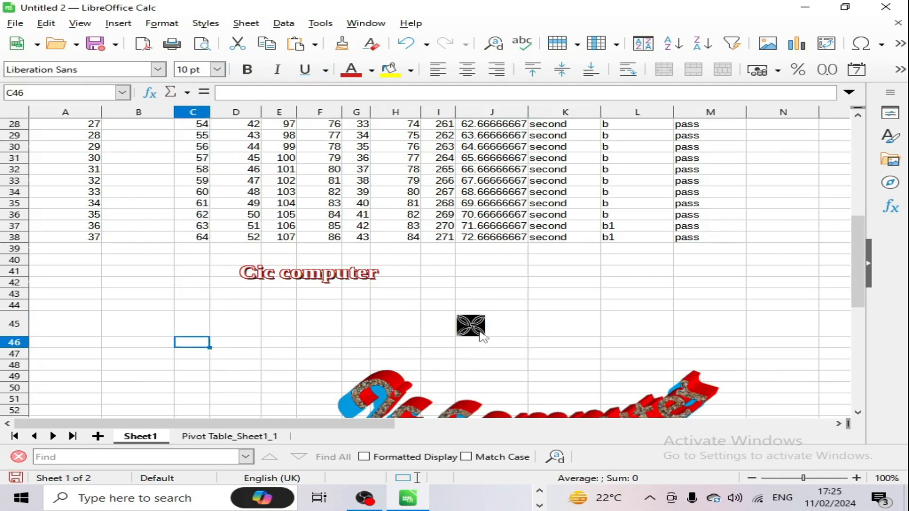
Step: Insert today's date 11/02/24 in B43 and the current time 17:26:11 in B45 with shortcuts
{"action": "left_click", "coordinate": [117, 25]}
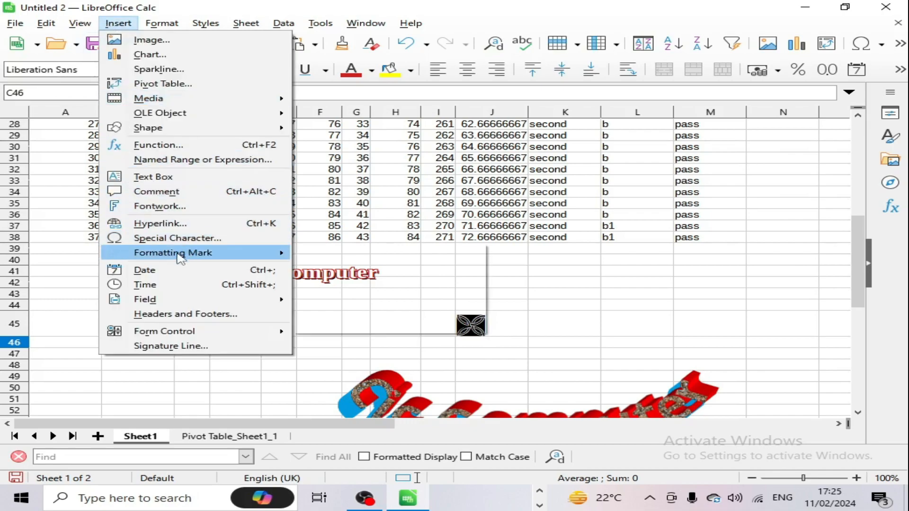
{"action": "mouse_move", "coordinate": [176, 255]}
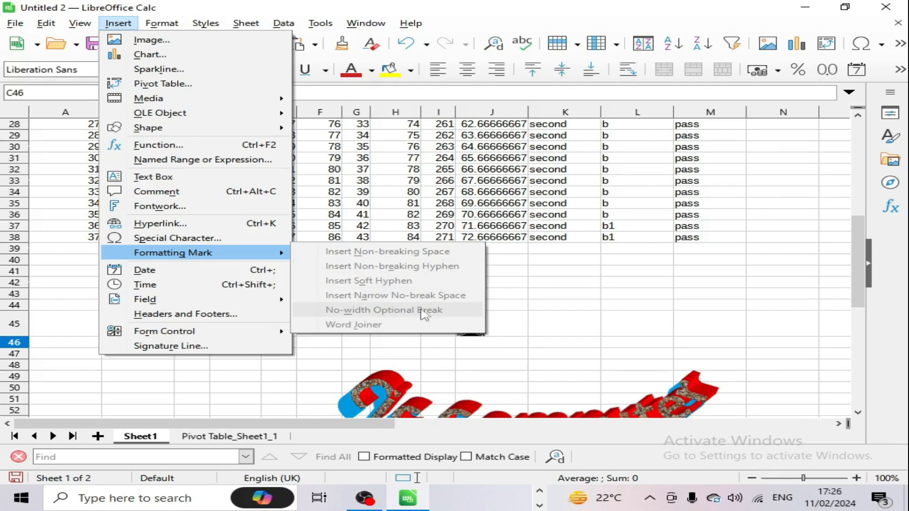
{"action": "left_click", "coordinate": [564, 267]}
{"action": "left_click", "coordinate": [158, 296]}
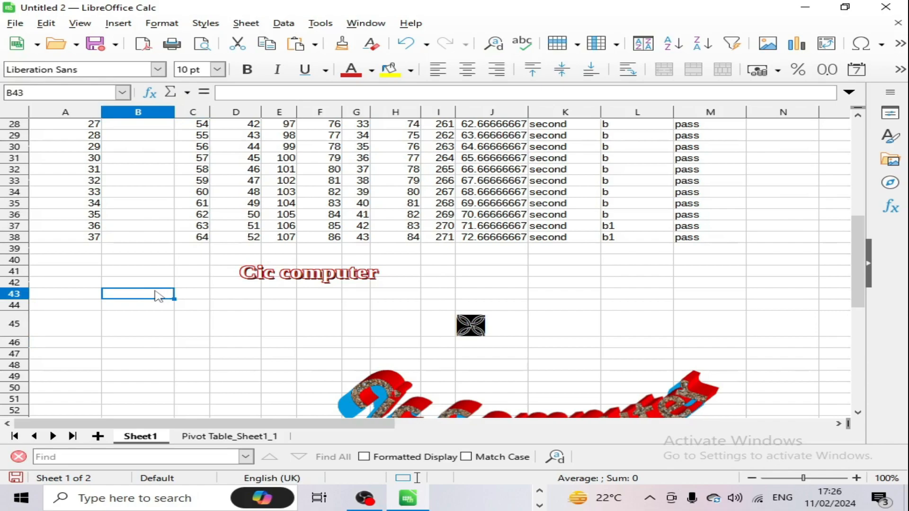
{"action": "key", "text": "ctrl+semicolon"}
{"action": "key", "text": "Return"}
{"action": "key", "text": "Return"}
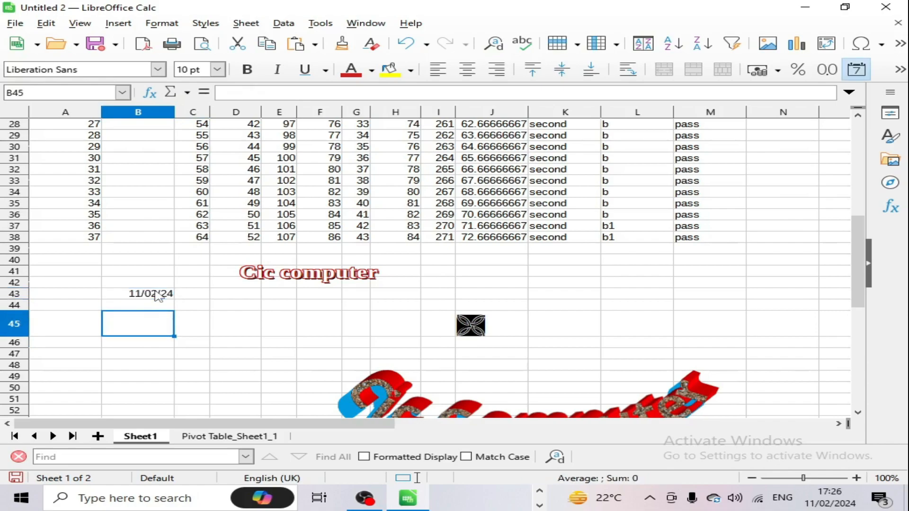
{"action": "key", "text": "ctrl+shift+semicolon"}
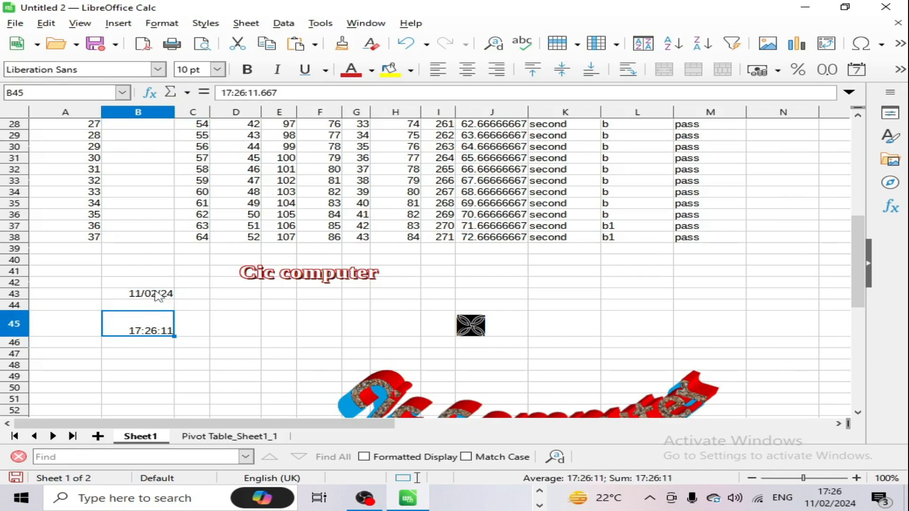
{"action": "key", "text": "Return"}
Step: Insert the date 11/02/24 into C47 and widen column C so it shows
{"action": "left_click", "coordinate": [208, 359]}
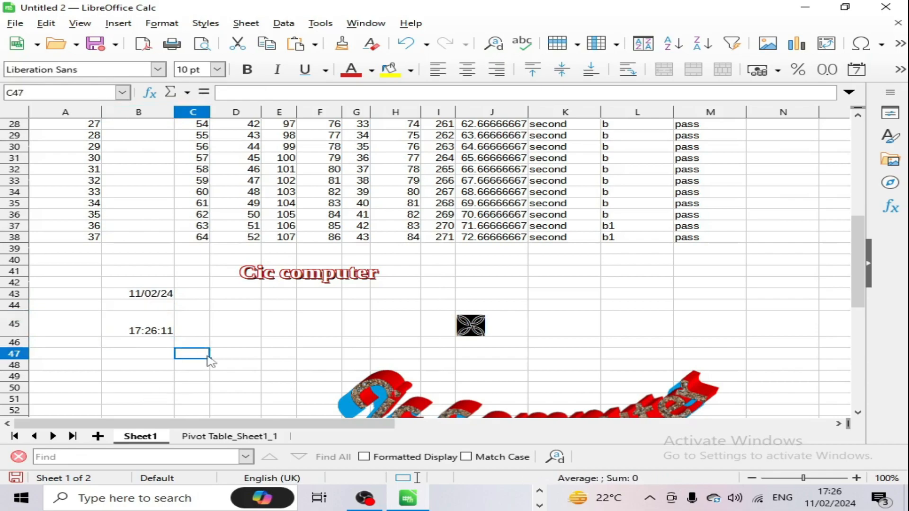
{"action": "left_click", "coordinate": [118, 24]}
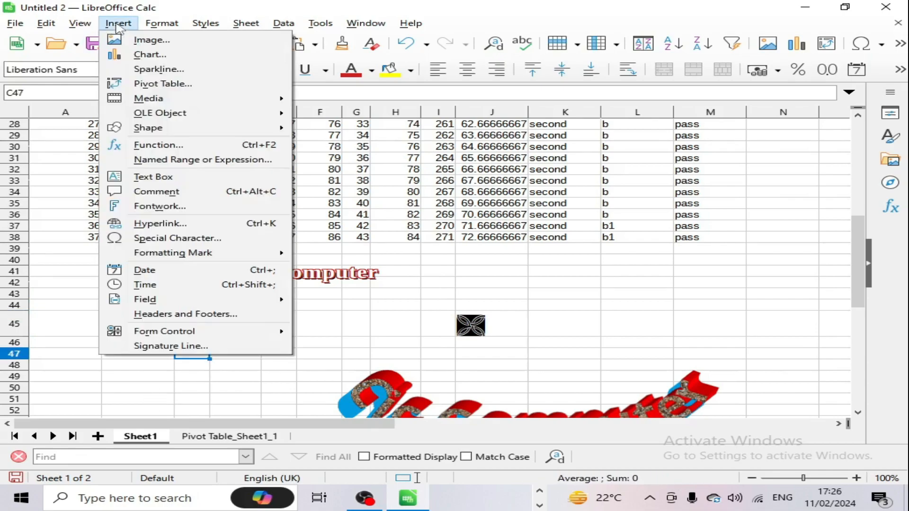
{"action": "left_click", "coordinate": [172, 270]}
{"action": "left_click", "coordinate": [235, 371]}
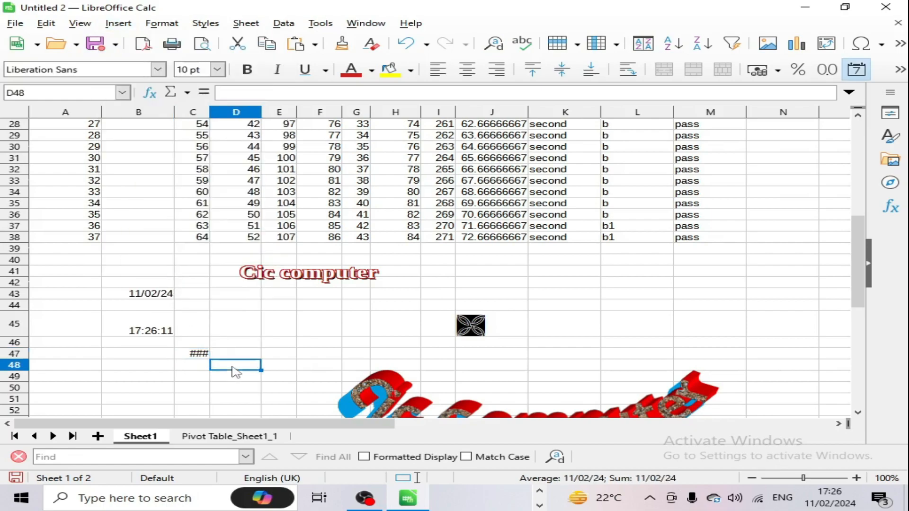
{"action": "left_click_drag", "start_coordinate": [205, 109], "coordinate": [247, 109]}
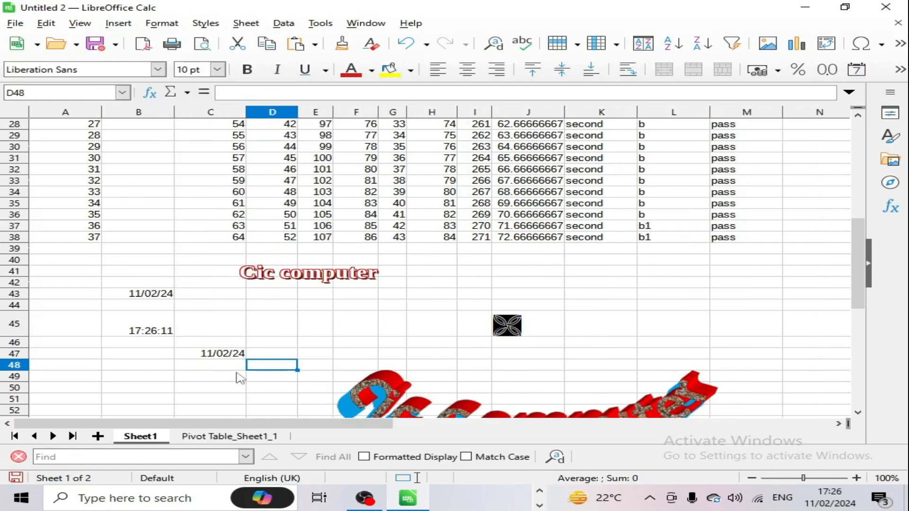
Step: Insert the current time 17:26:22 into cell C50
{"action": "left_click", "coordinate": [236, 387]}
{"action": "left_click", "coordinate": [117, 23]}
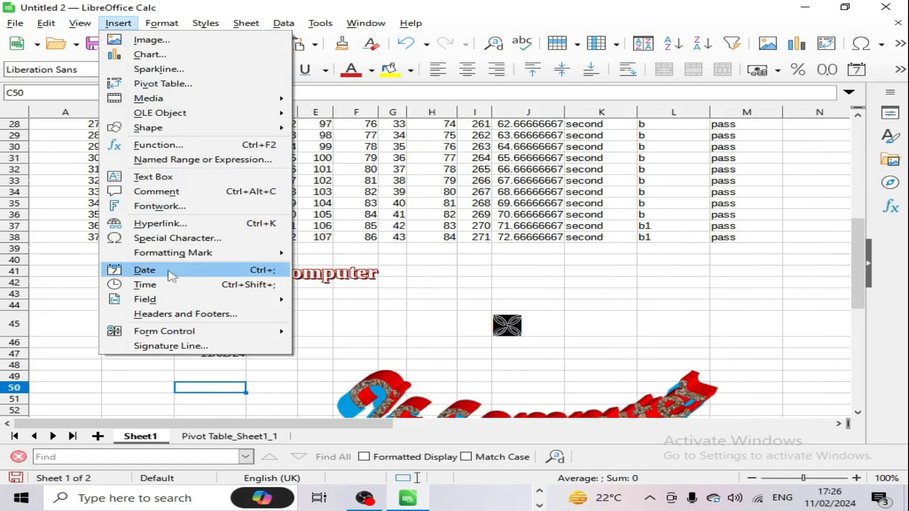
{"action": "left_click", "coordinate": [170, 284]}
{"action": "left_click", "coordinate": [313, 353]}
{"action": "left_click", "coordinate": [326, 328]}
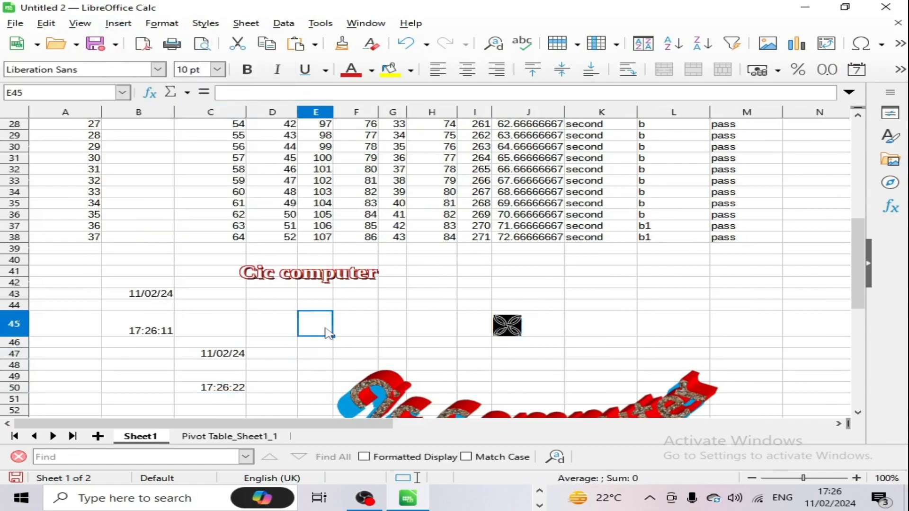
{"action": "left_click", "coordinate": [118, 22]}
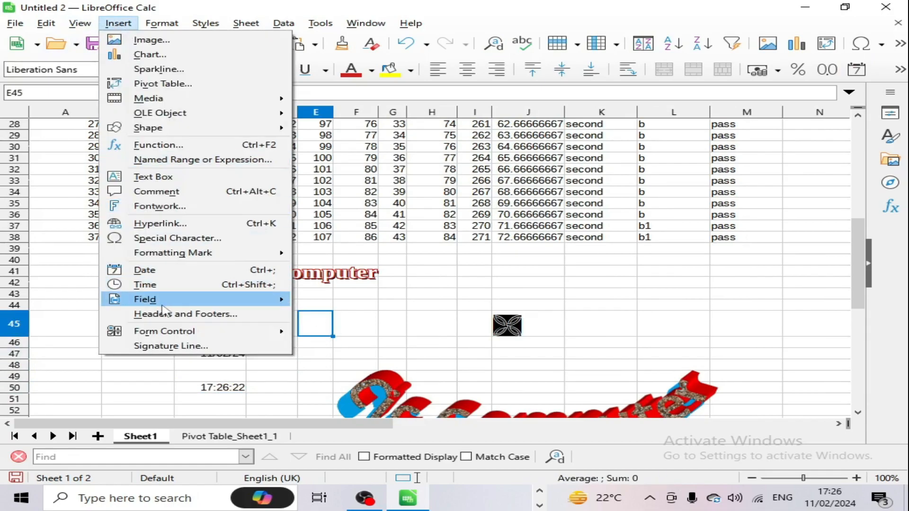
{"action": "mouse_move", "coordinate": [244, 304]}
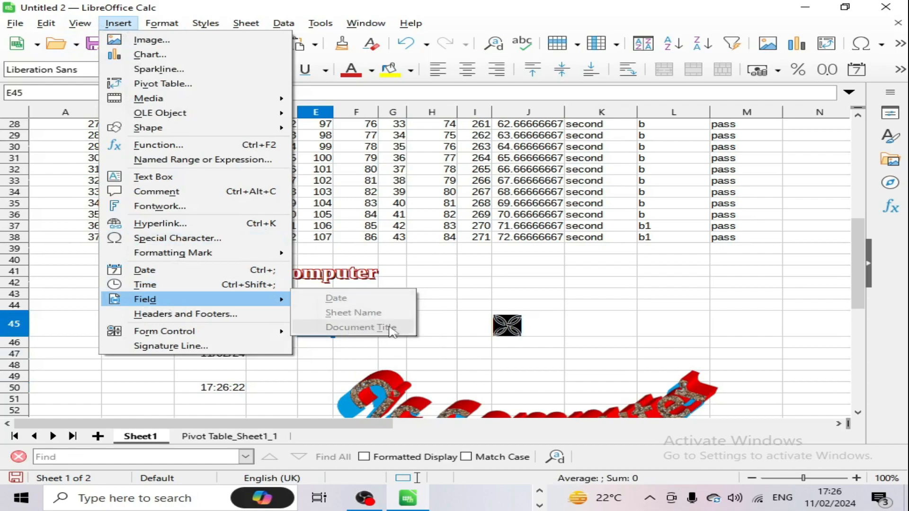
Step: Apply the 'cic Confidential, date, page' predefined page header
{"action": "left_click", "coordinate": [185, 314]}
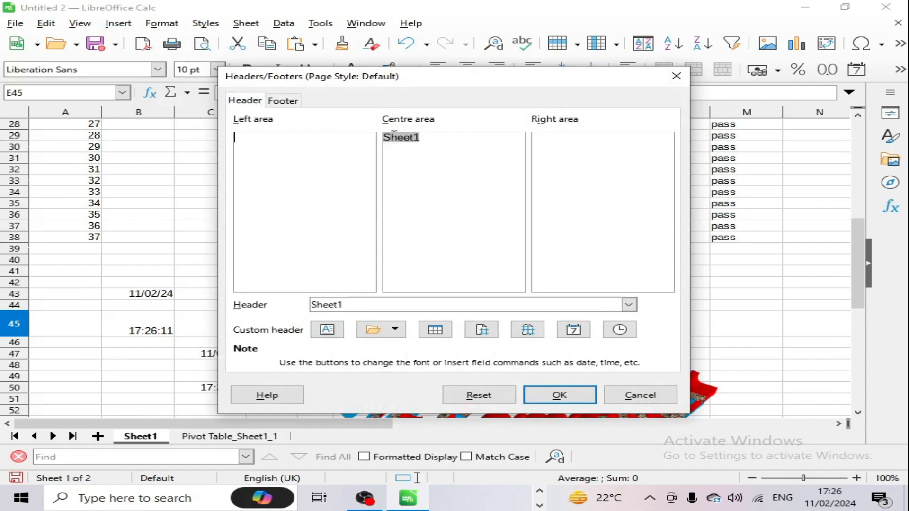
{"action": "key", "text": "Tab"}
{"action": "left_click", "coordinate": [352, 306]}
{"action": "left_click", "coordinate": [335, 309]}
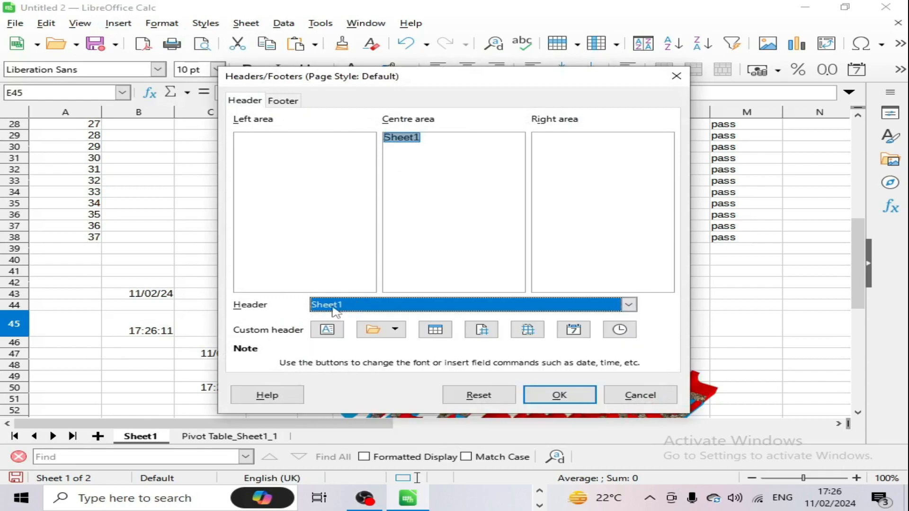
{"action": "left_click", "coordinate": [351, 309]}
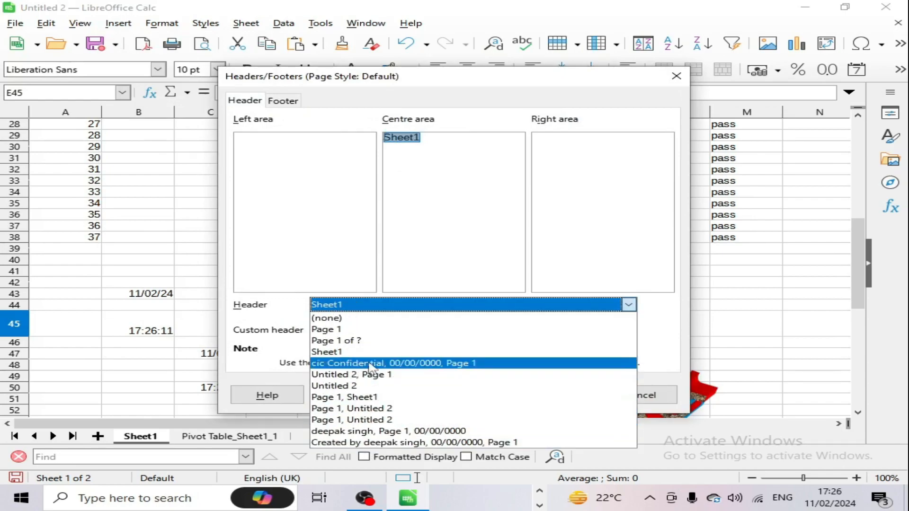
{"action": "left_click", "coordinate": [425, 363]}
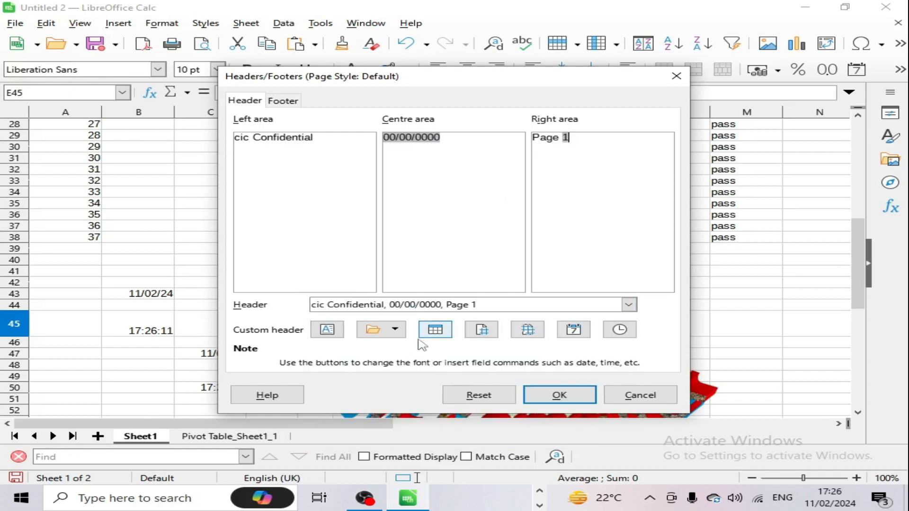
Step: Add Sheet Name, Page, Pages, Date and Title fields to the right header area and confirm
{"action": "left_click", "coordinate": [447, 332]}
{"action": "left_click", "coordinate": [482, 332]}
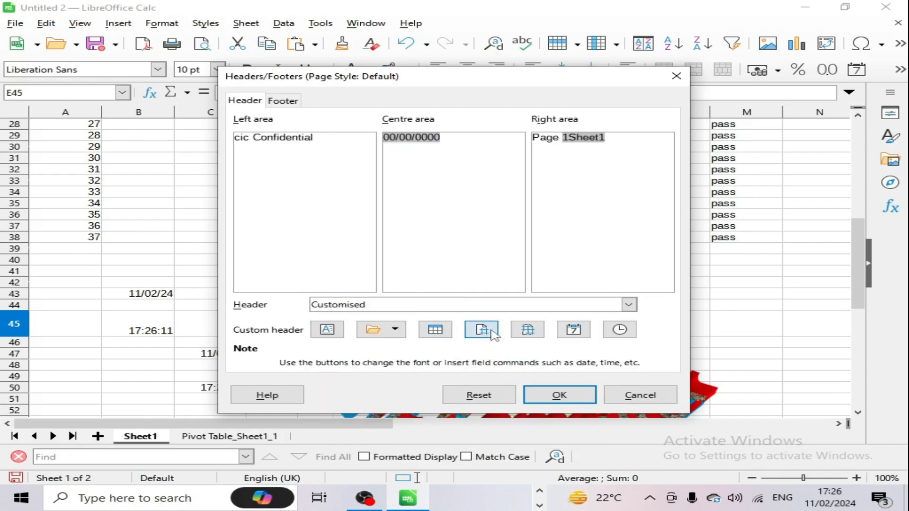
{"action": "left_click", "coordinate": [536, 332]}
{"action": "left_click", "coordinate": [573, 331]}
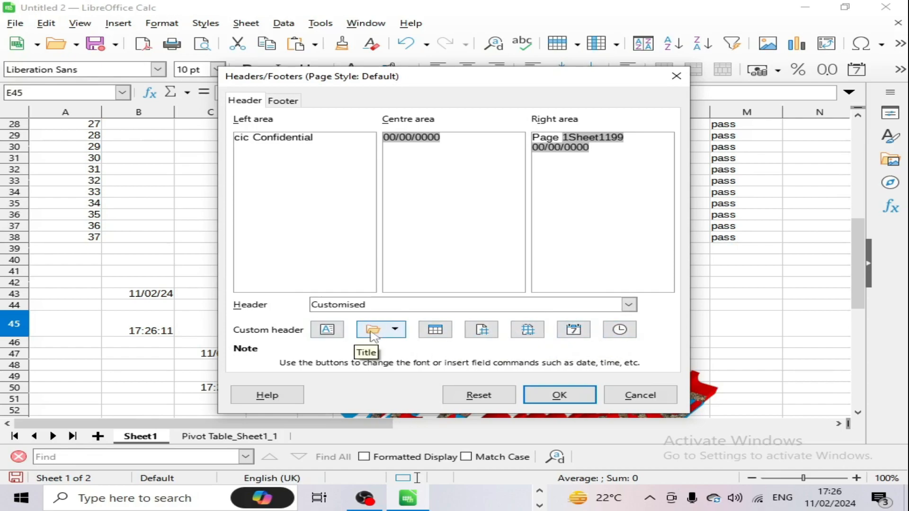
{"action": "left_click", "coordinate": [397, 329]}
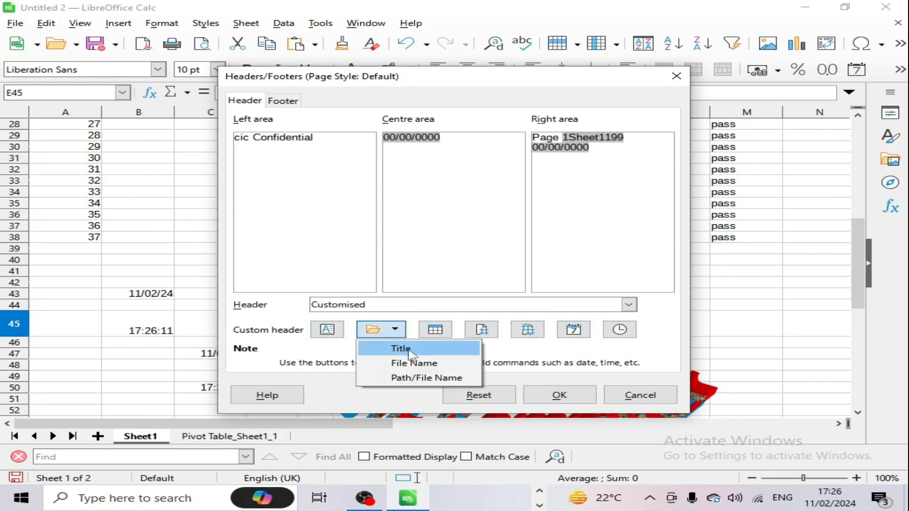
{"action": "left_click", "coordinate": [409, 350]}
{"action": "left_click", "coordinate": [392, 333]}
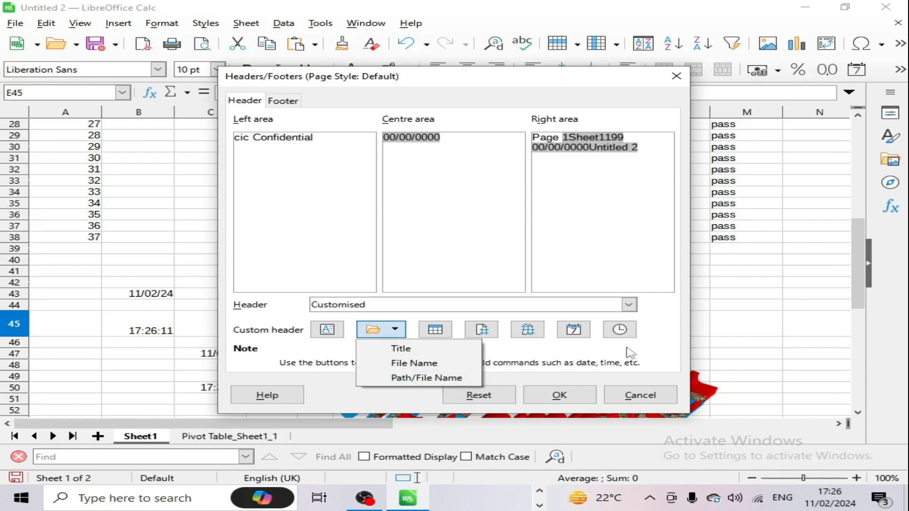
{"action": "left_click", "coordinate": [653, 355]}
{"action": "left_click", "coordinate": [281, 101]}
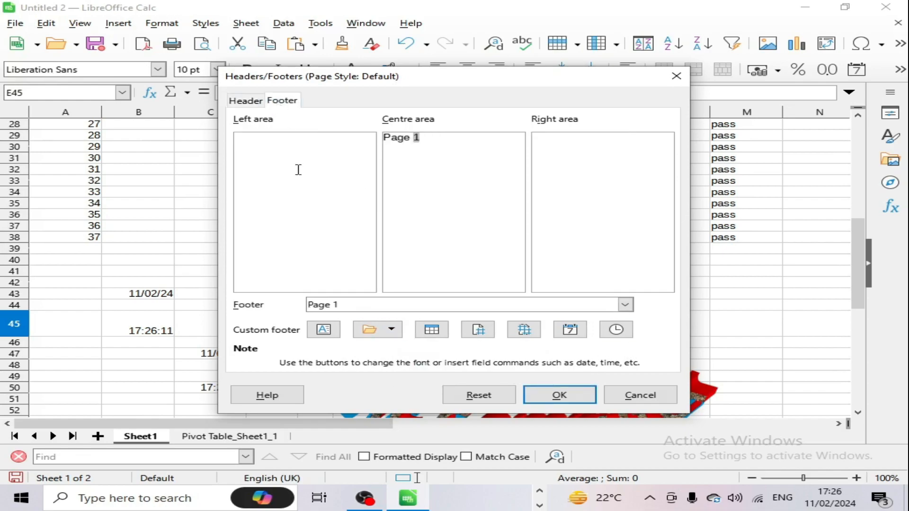
{"action": "left_click", "coordinate": [559, 394]}
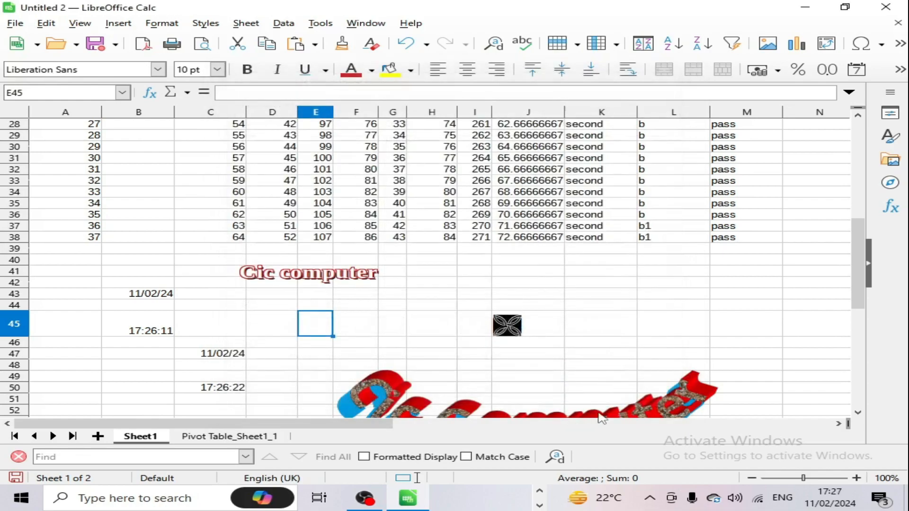
{"action": "left_click", "coordinate": [597, 333]}
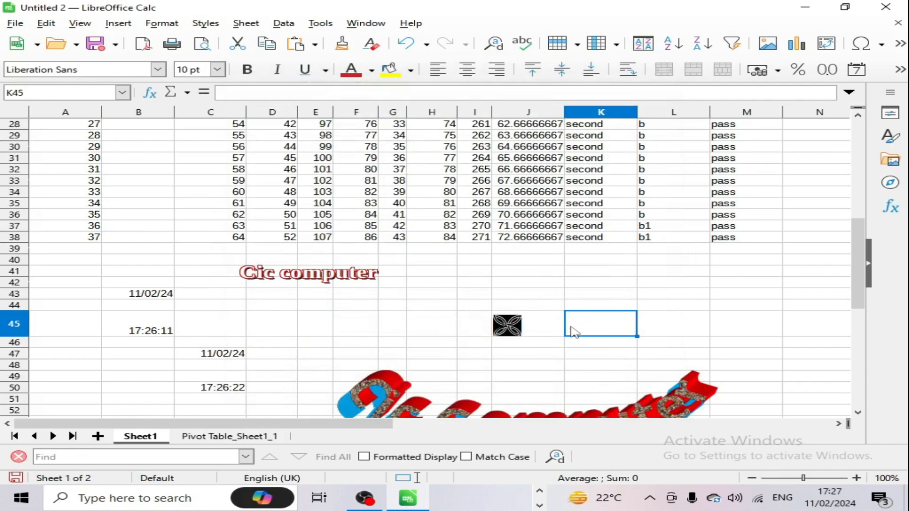
Step: Open Print Preview to check the custom header on page 1 of 4
{"action": "key", "text": "ctrl+shift+o"}
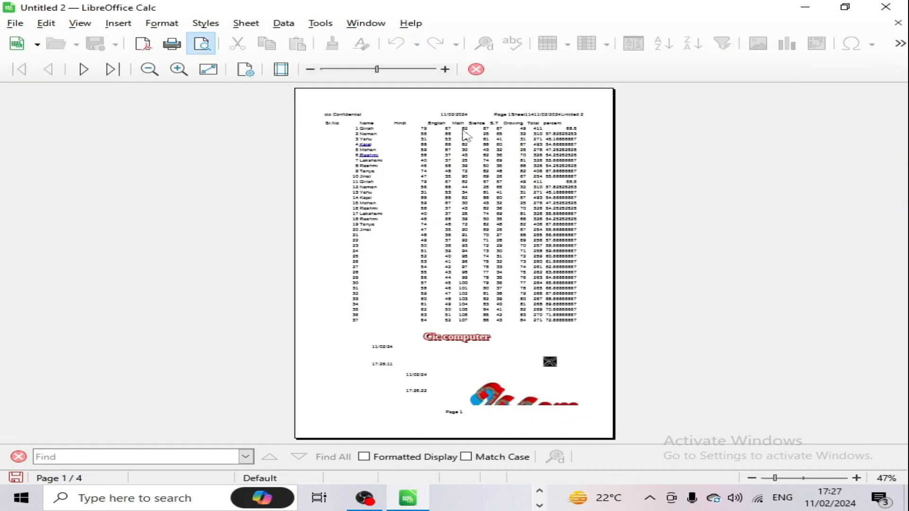
{"action": "scroll", "coordinate": [497, 184], "scroll_direction": "up", "scroll_amount": 8}
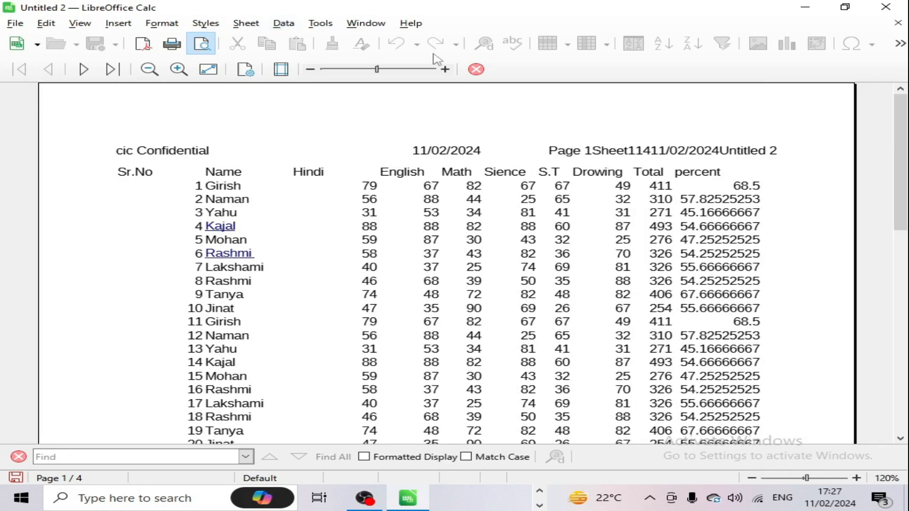
Step: Close the print preview and reopen the Headers and Footers settings to check the footer's file-name field
{"action": "left_click", "coordinate": [476, 69]}
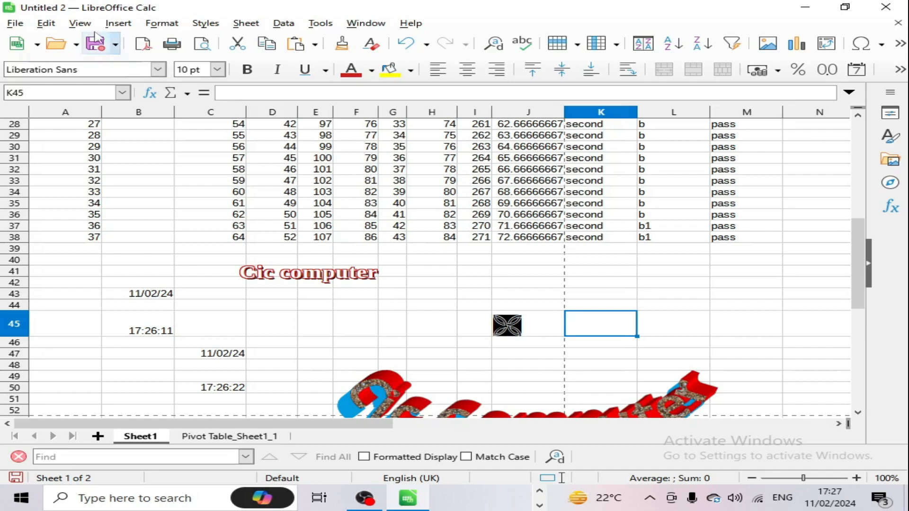
{"action": "left_click", "coordinate": [80, 22]}
{"action": "mouse_move", "coordinate": [119, 22]}
{"action": "mouse_move", "coordinate": [187, 301]}
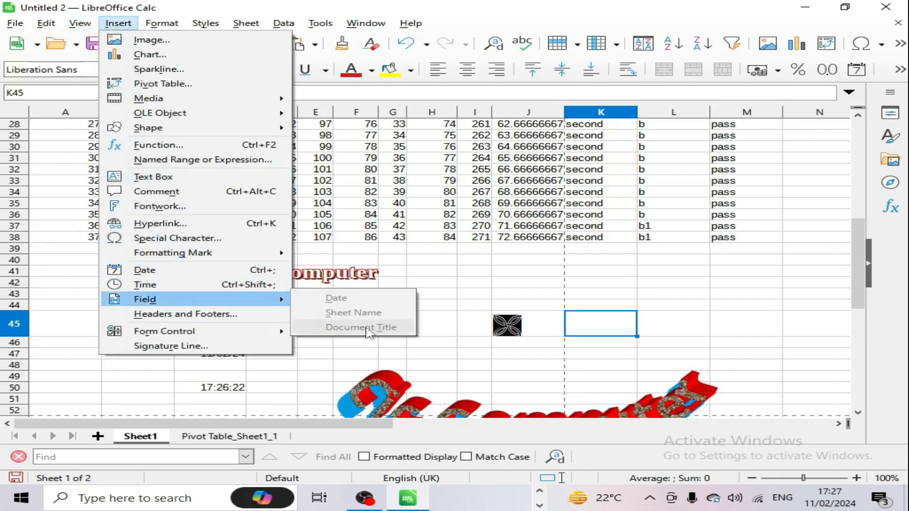
{"action": "left_click", "coordinate": [239, 315]}
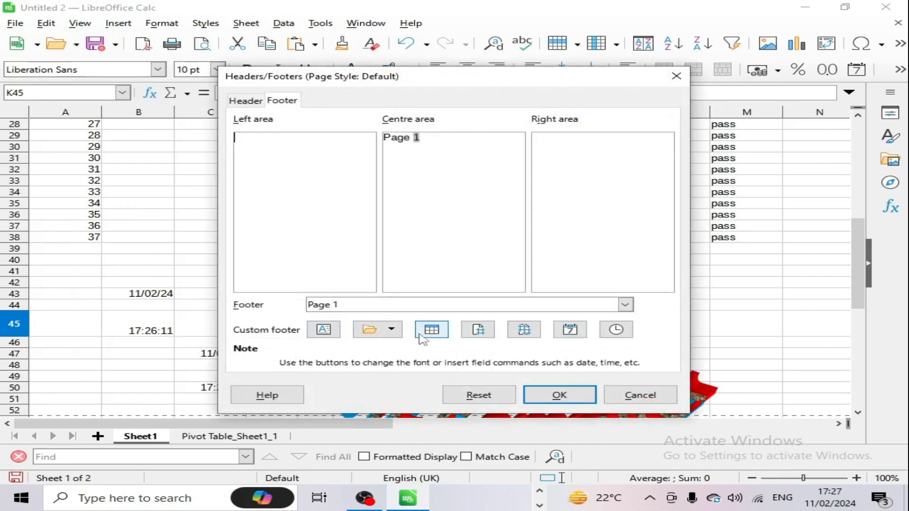
{"action": "left_click", "coordinate": [389, 329]}
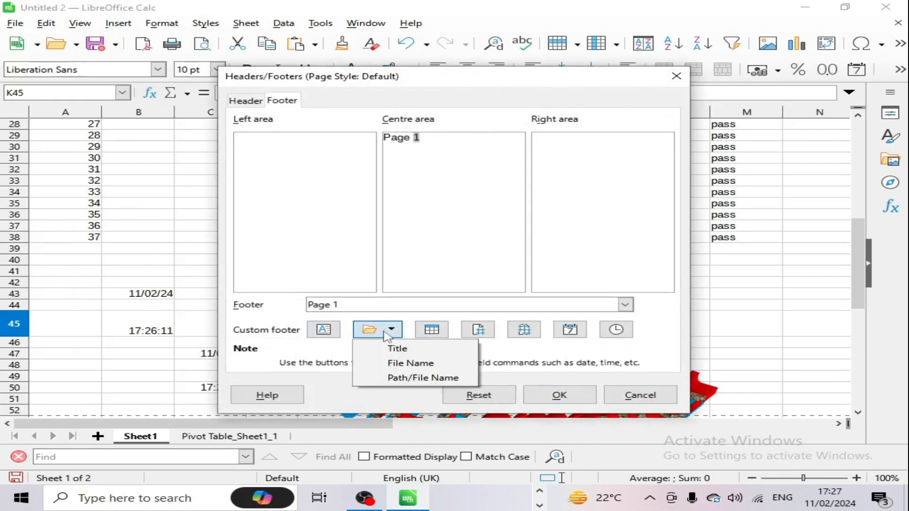
{"action": "left_click", "coordinate": [653, 406]}
Step: Cancel the header and footer settings unchanged and point at Signature Line in the Insert menu
{"action": "left_click", "coordinate": [653, 400]}
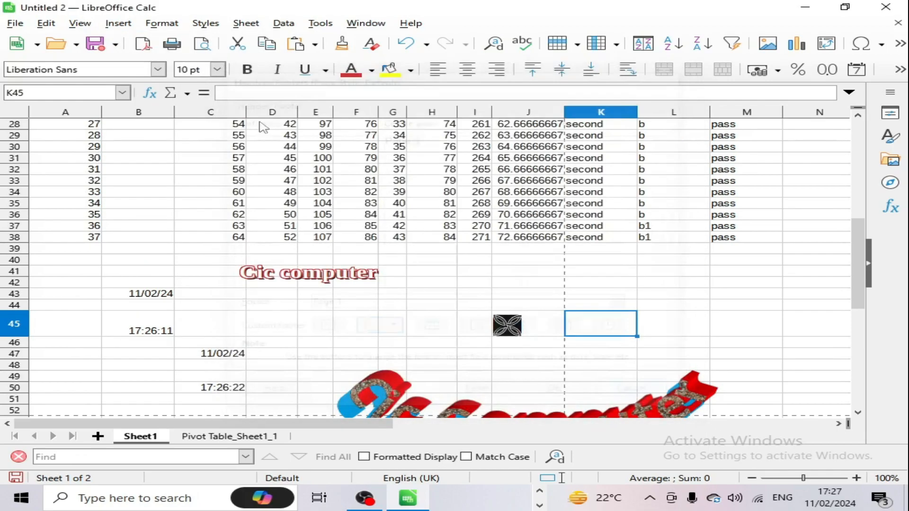
{"action": "left_click", "coordinate": [109, 26]}
{"action": "mouse_move", "coordinate": [153, 334]}
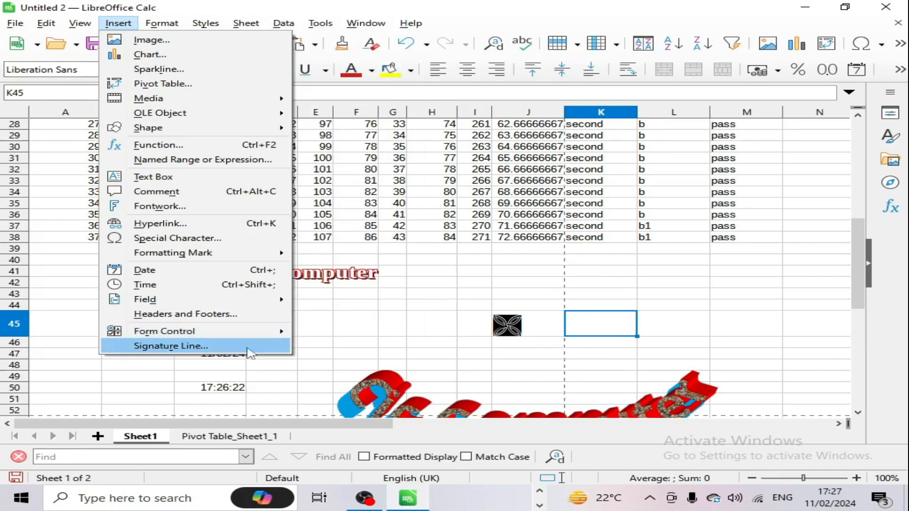
Step: Insert a signature line below the marks with the signer's name and the title Director
{"action": "left_click", "coordinate": [477, 367]}
{"action": "scroll", "coordinate": [610, 383], "scroll_direction": "down", "scroll_amount": 9}
{"action": "left_click", "coordinate": [516, 265]}
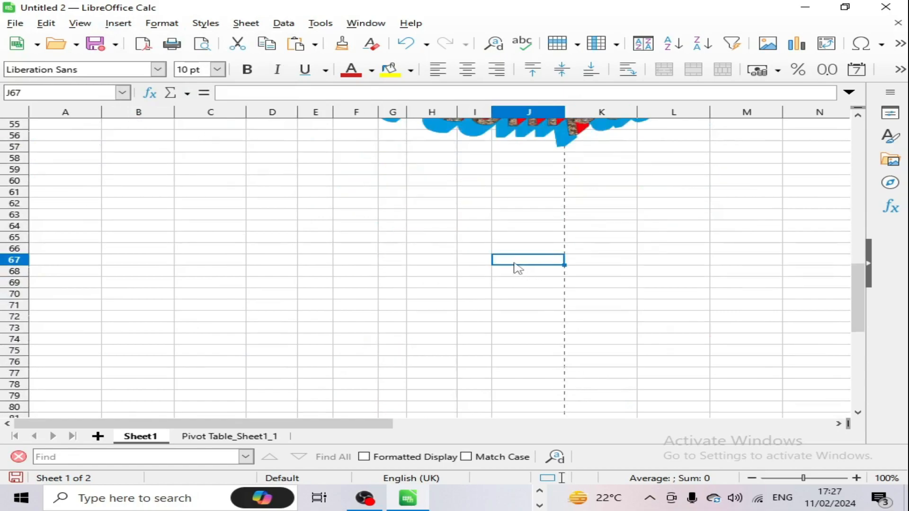
{"action": "left_click", "coordinate": [118, 23]}
{"action": "left_click", "coordinate": [158, 348]}
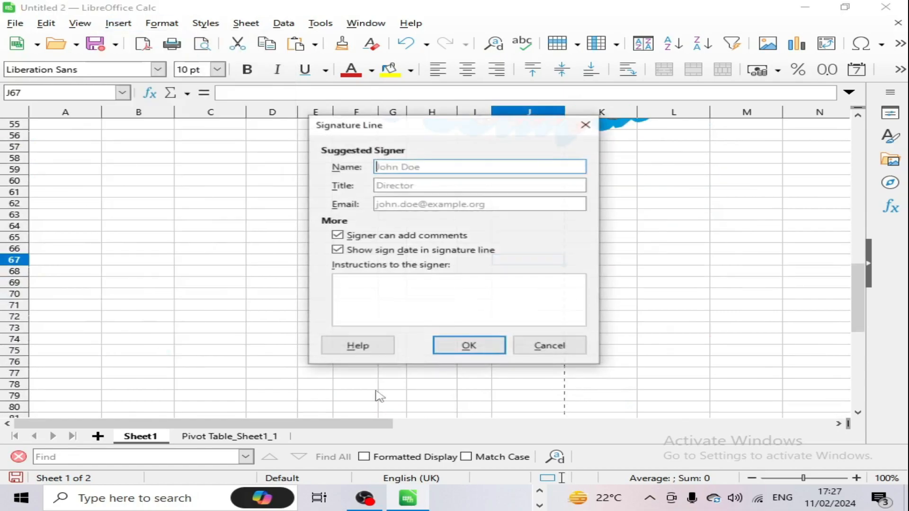
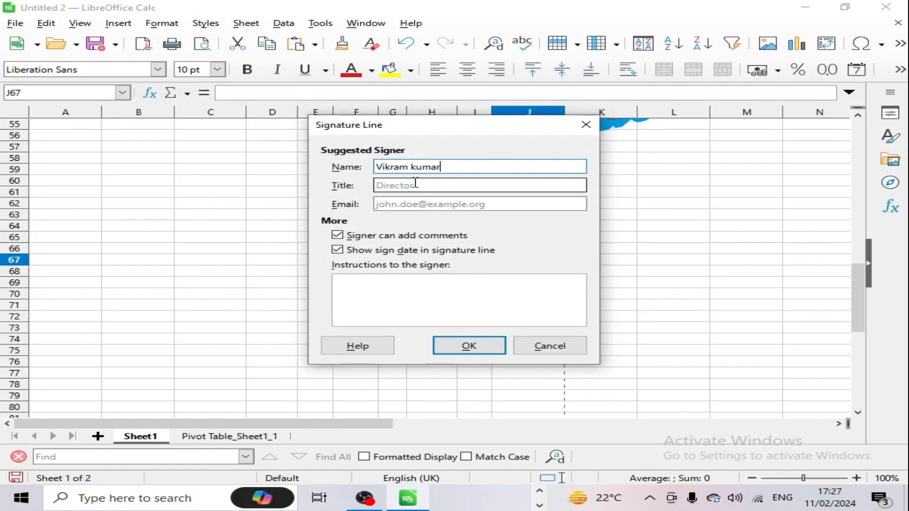
{"action": "left_click", "coordinate": [416, 185]}
{"action": "type", "text": "Di"}
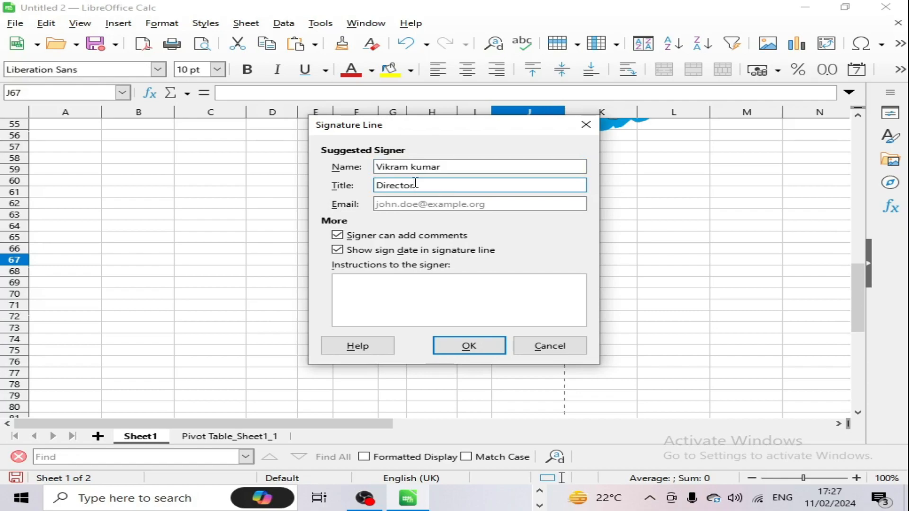
{"action": "type", "text": "rector"}
{"action": "left_click", "coordinate": [473, 356]}
Step: Drag the signature line left so it sits under columns B–D around row 70
{"action": "left_click", "coordinate": [528, 298]}
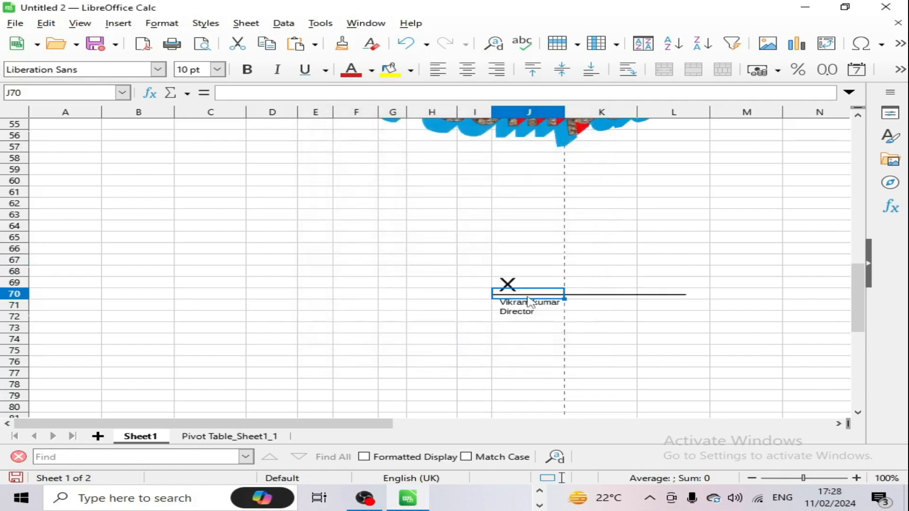
{"action": "left_click", "coordinate": [604, 298]}
{"action": "left_click", "coordinate": [655, 298]}
{"action": "left_click", "coordinate": [601, 301]}
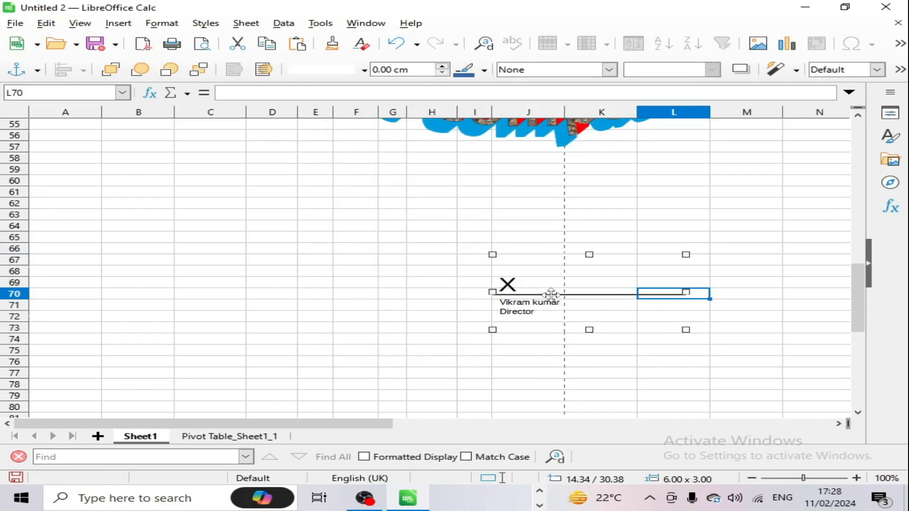
{"action": "left_click_drag", "start_coordinate": [551, 294], "coordinate": [175, 295]}
{"action": "left_click", "coordinate": [348, 274]}
{"action": "scroll", "coordinate": [385, 290], "scroll_direction": "up", "scroll_amount": 1}
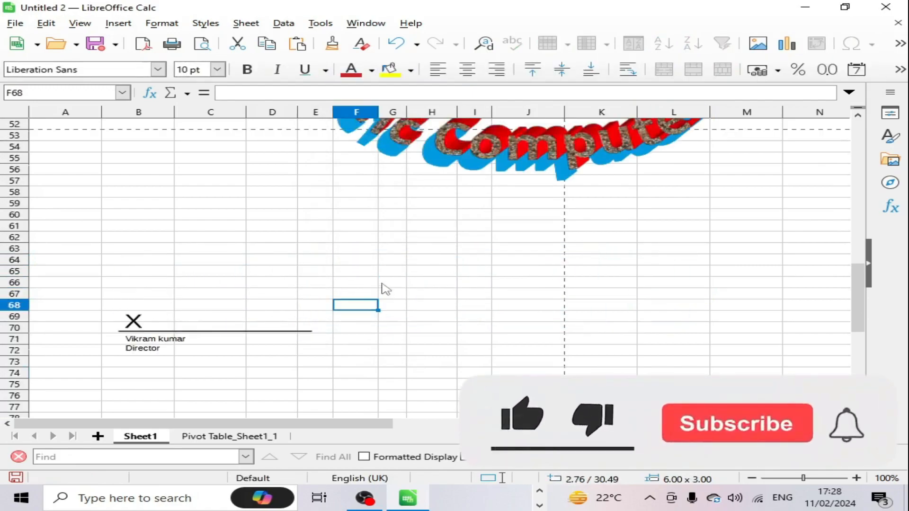
{"action": "scroll", "coordinate": [386, 289], "scroll_direction": "up", "scroll_amount": 6}
{"action": "scroll", "coordinate": [374, 299], "scroll_direction": "up", "scroll_amount": 1}
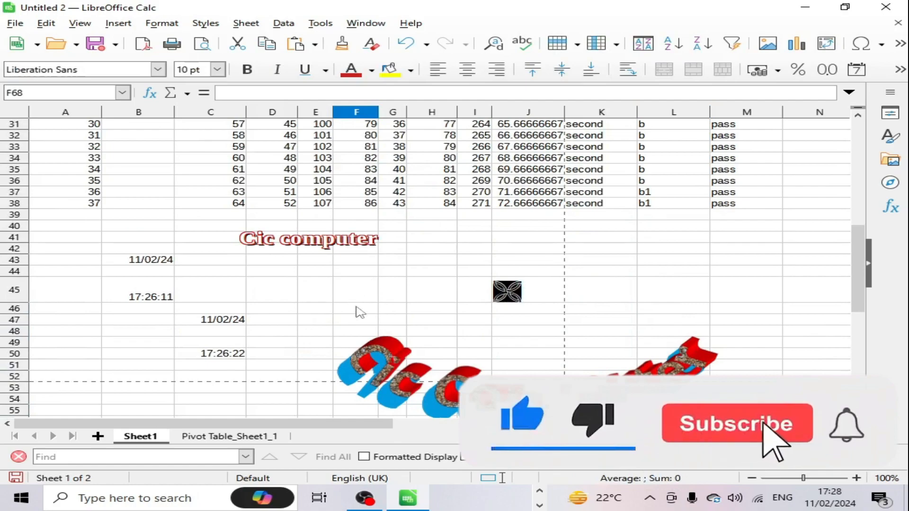